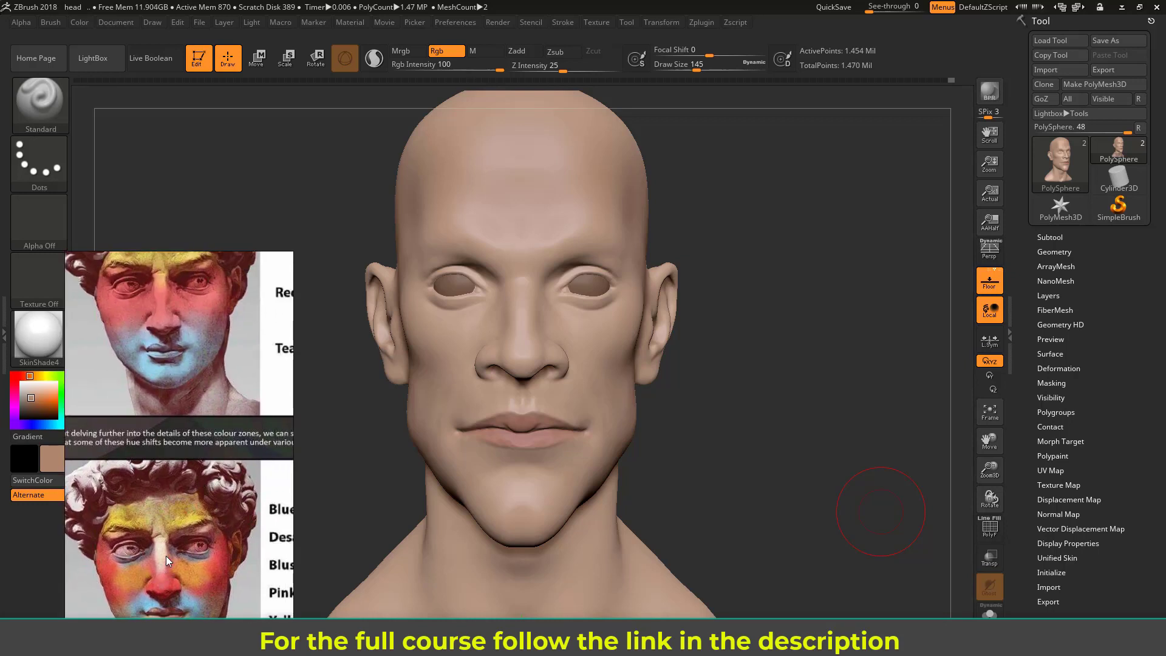
Examine the facial color-zone reference images and the labels describing each zone's hue
scroll(161, 550, down, 2)
mouse_move(149, 581)
middle_down()
mouse_move(135, 538)
mouse_move(166, 493)
mouse_move(135, 512)
middle_up()
scroll(168, 493, up, 2)
scroll(191, 488, down, 2)
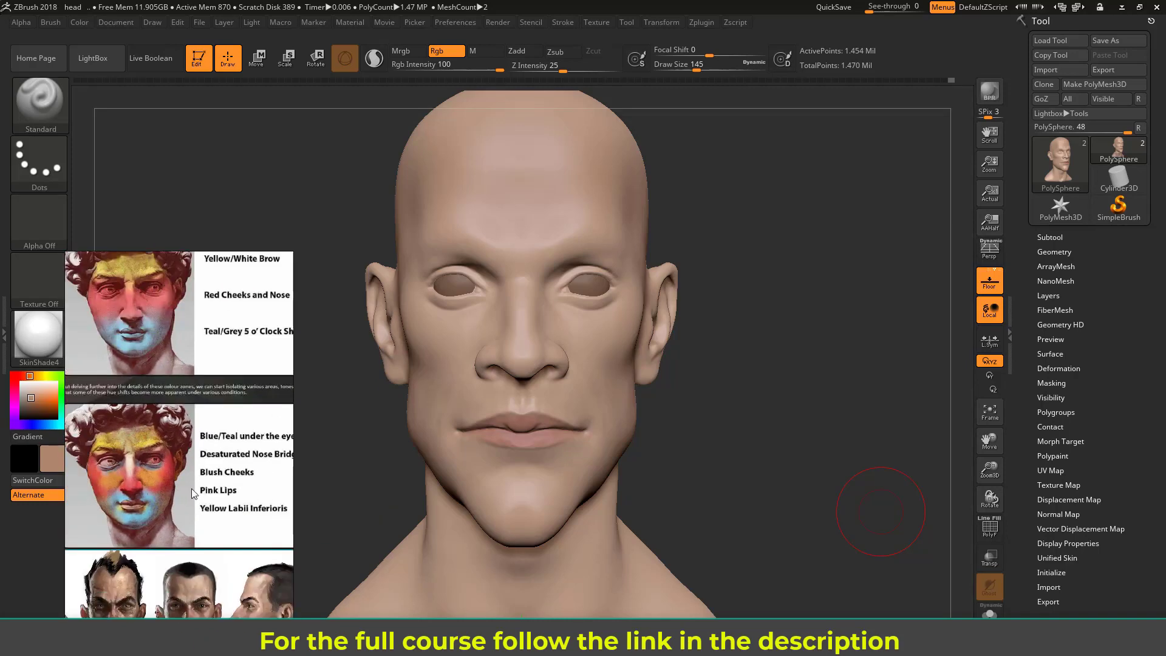
middle_drag(191, 489, 202, 555)
scroll(157, 350, up, 2)
scroll(157, 350, up, 1)
middle_drag(151, 399, 177, 423)
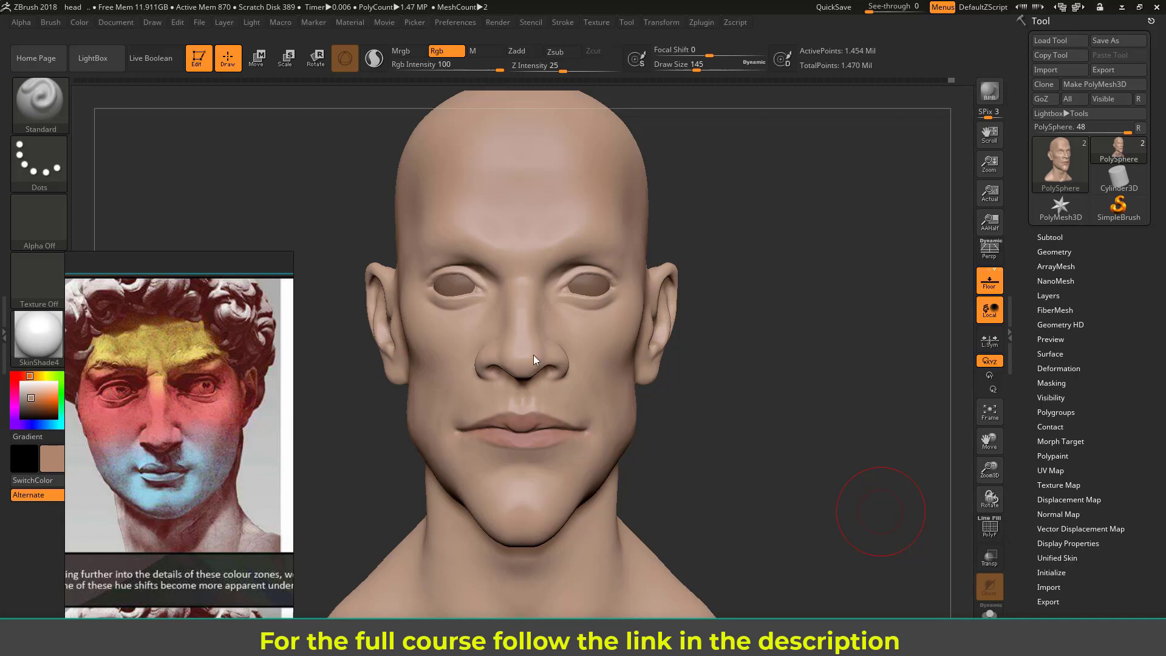
scroll(200, 480, down, 5)
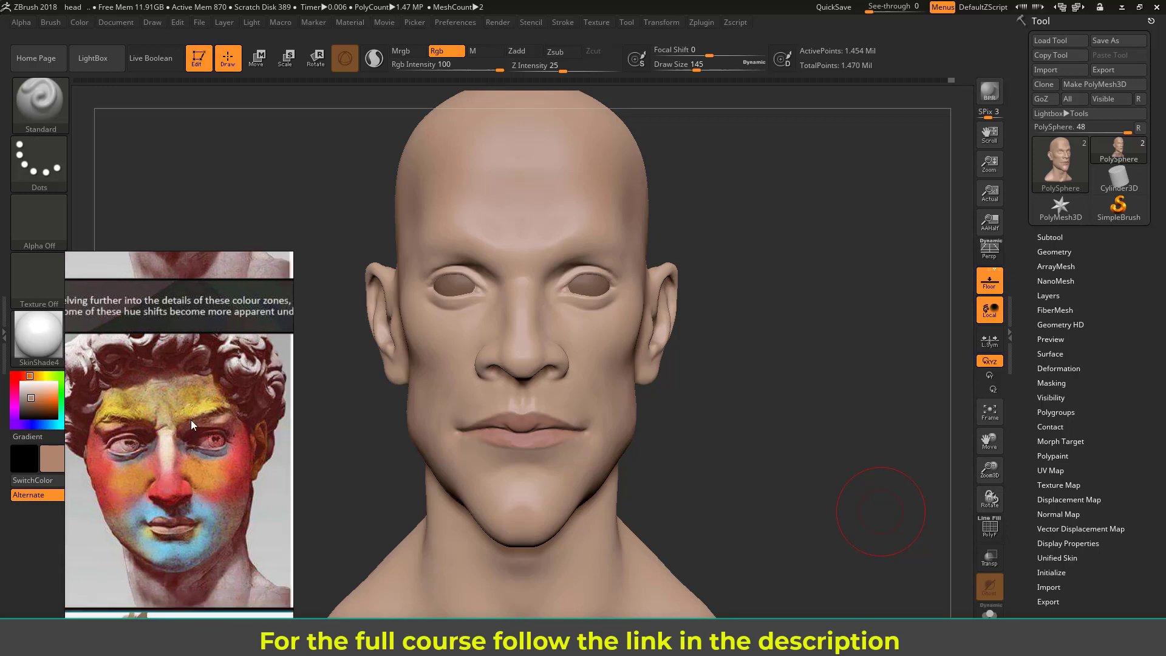
scroll(182, 462, up, 1)
scroll(172, 462, down, 2)
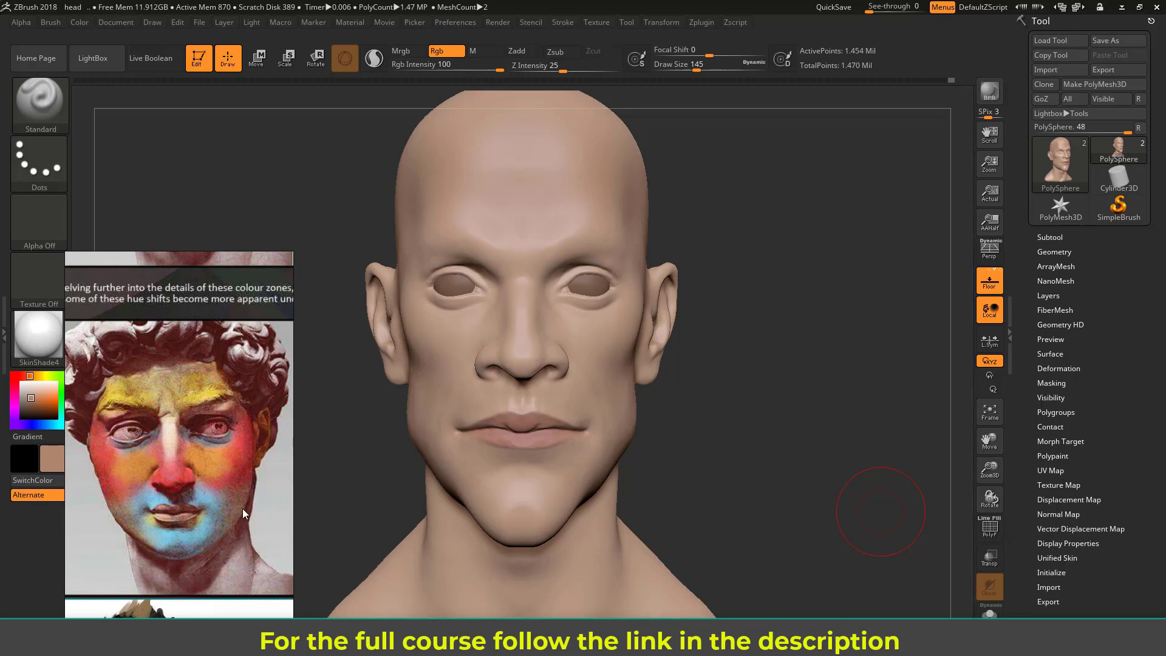
Create a new layer on the head for the color painting
drag(795, 430, 816, 424)
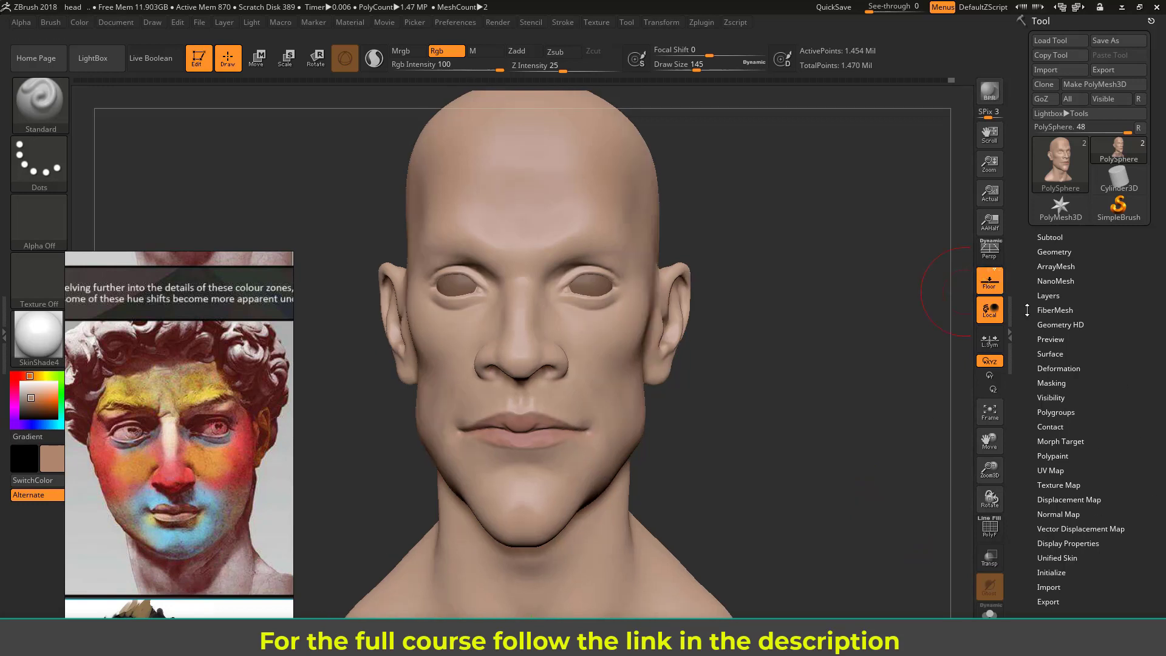
click(1045, 296)
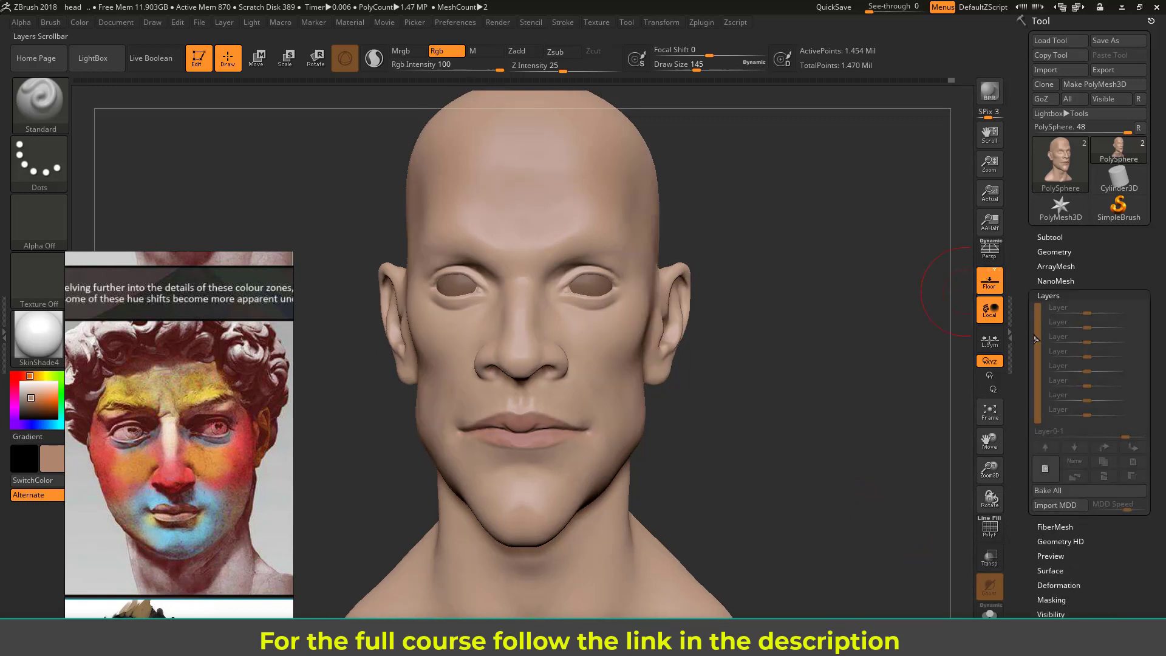
click(1044, 473)
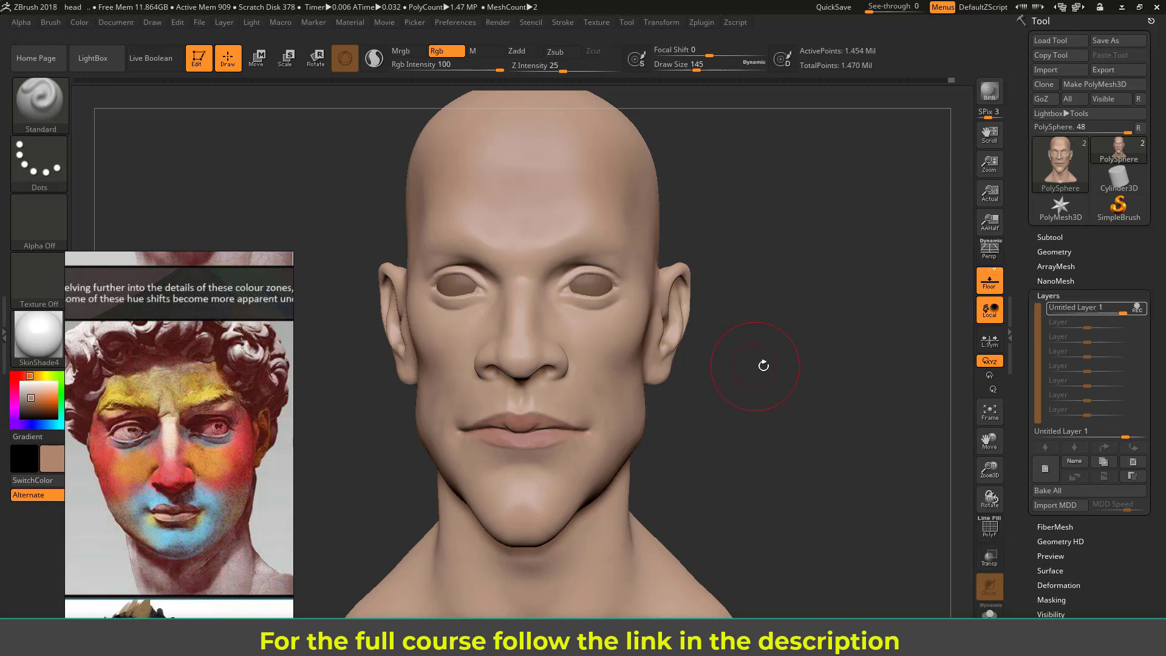
Compare the bald head with the three-zone reference for the yellow brow, red cheeks and nose, and teal lower face
drag(763, 365, 590, 380)
scroll(220, 366, up, 5)
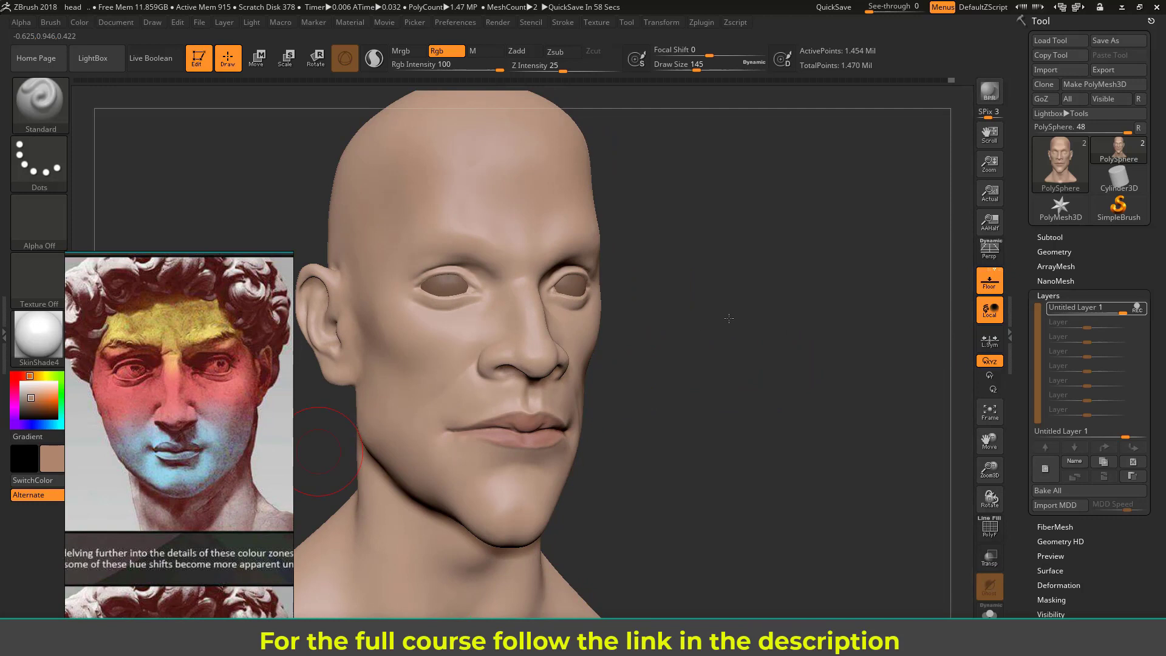
drag(700, 323, 646, 331)
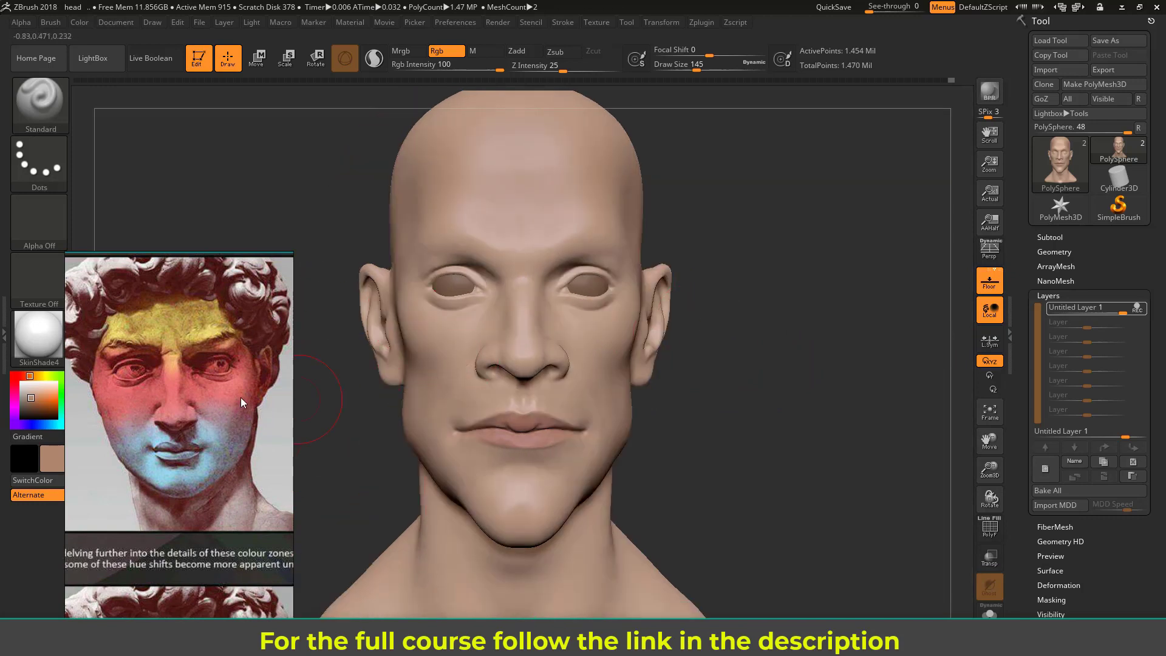
scroll(248, 373, down, 5)
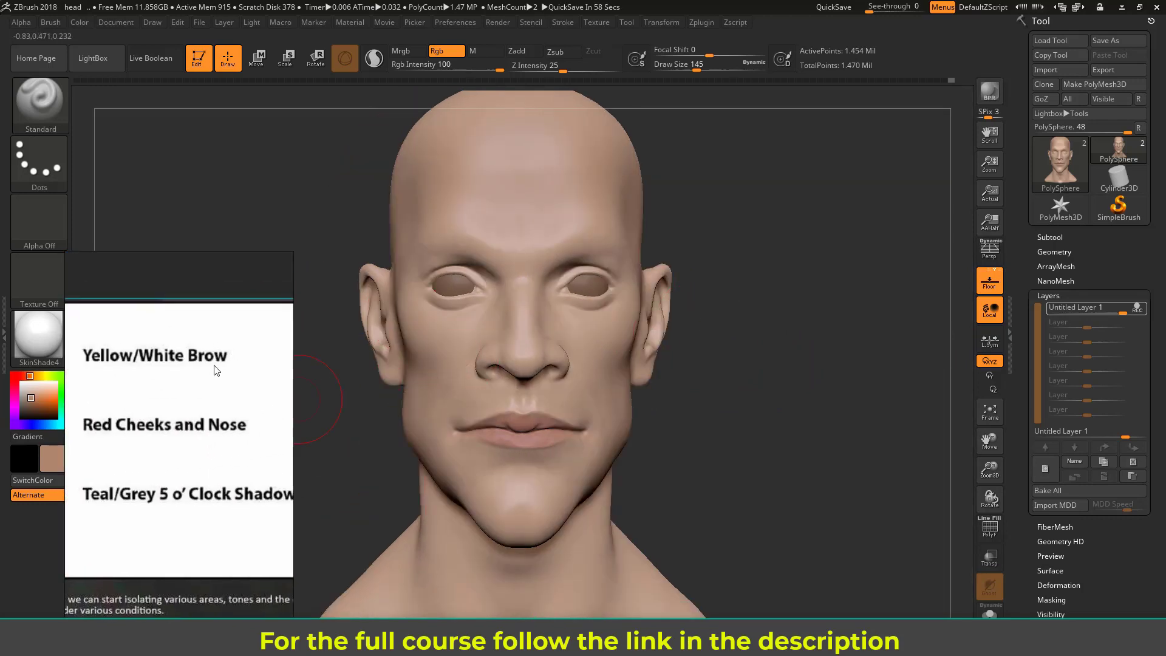
scroll(173, 484, up, 5)
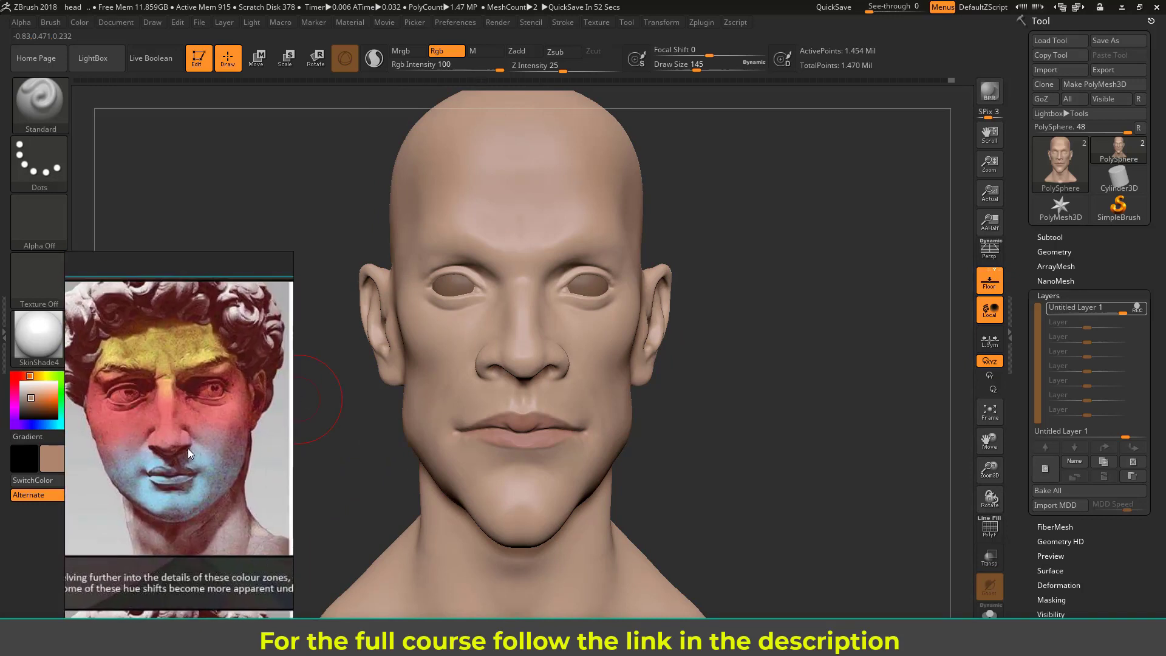
drag(746, 389, 725, 380)
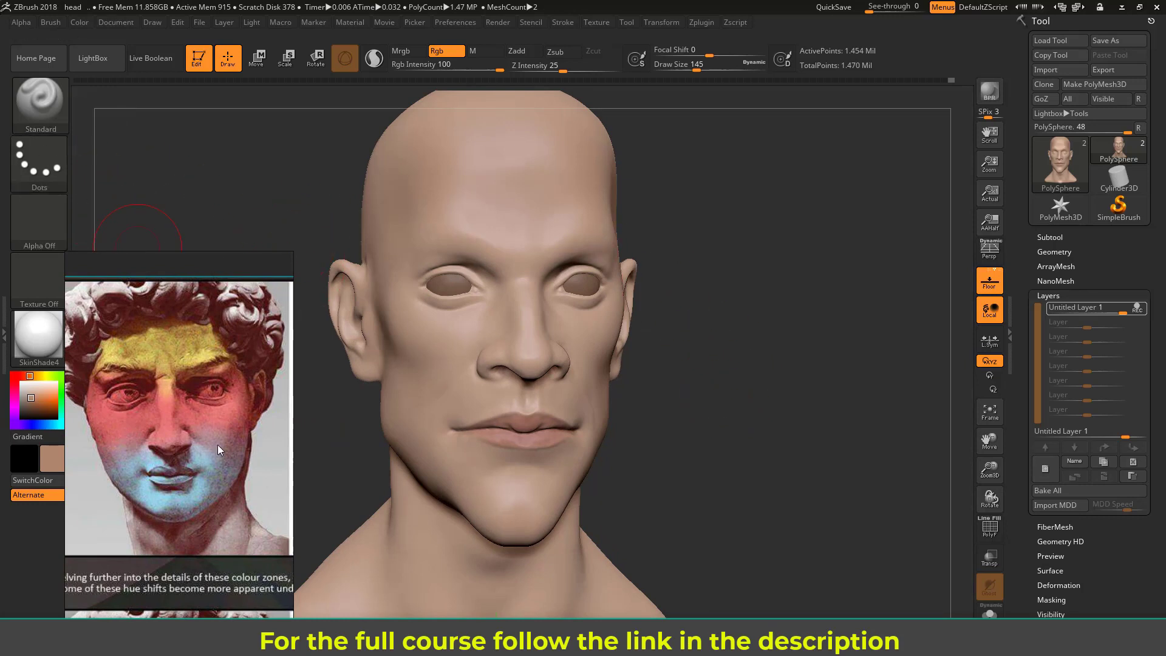
mouse_move(747, 366)
mouse_down()
mouse_move(797, 377)
mouse_move(705, 355)
mouse_up()
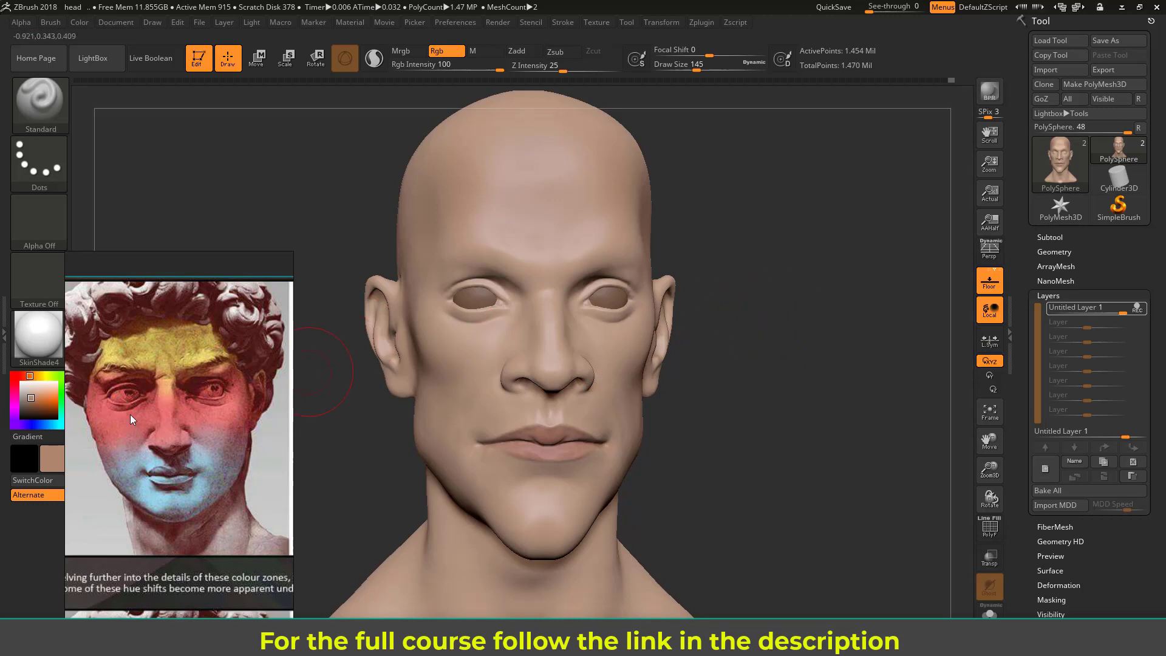
Set the paint color to a light, warm yellow matching the reference's brow zone
click(39, 377)
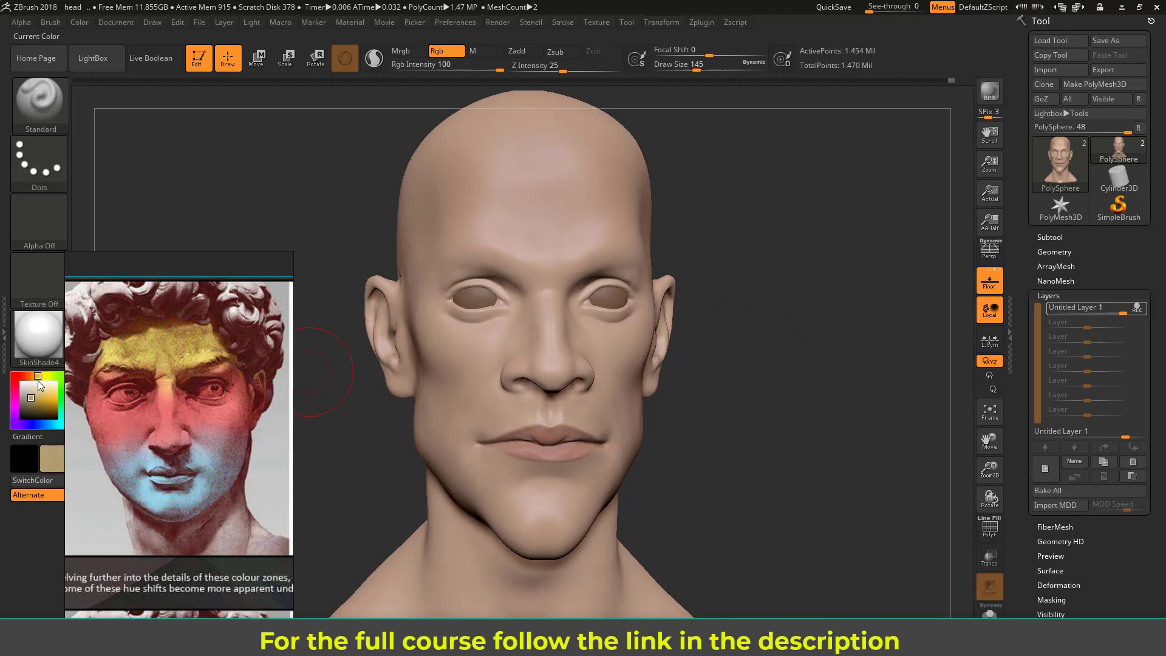
click(38, 378)
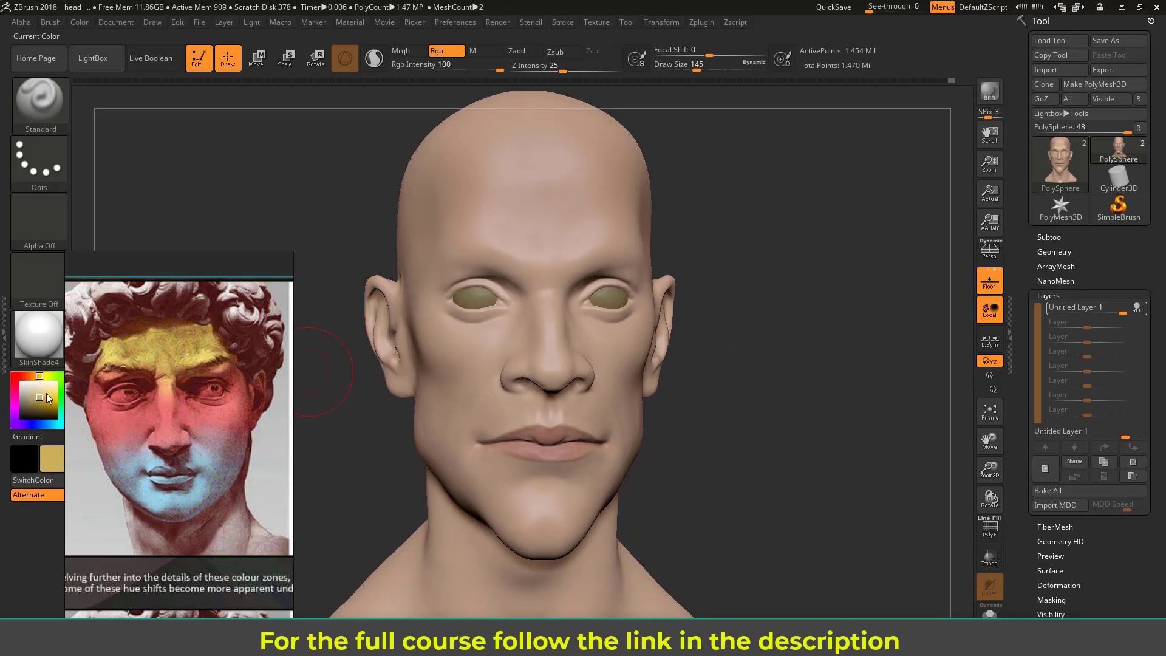
click(48, 394)
Paint the forehead yellow with the Standard brush at draw size 245
drag(723, 248, 571, 191)
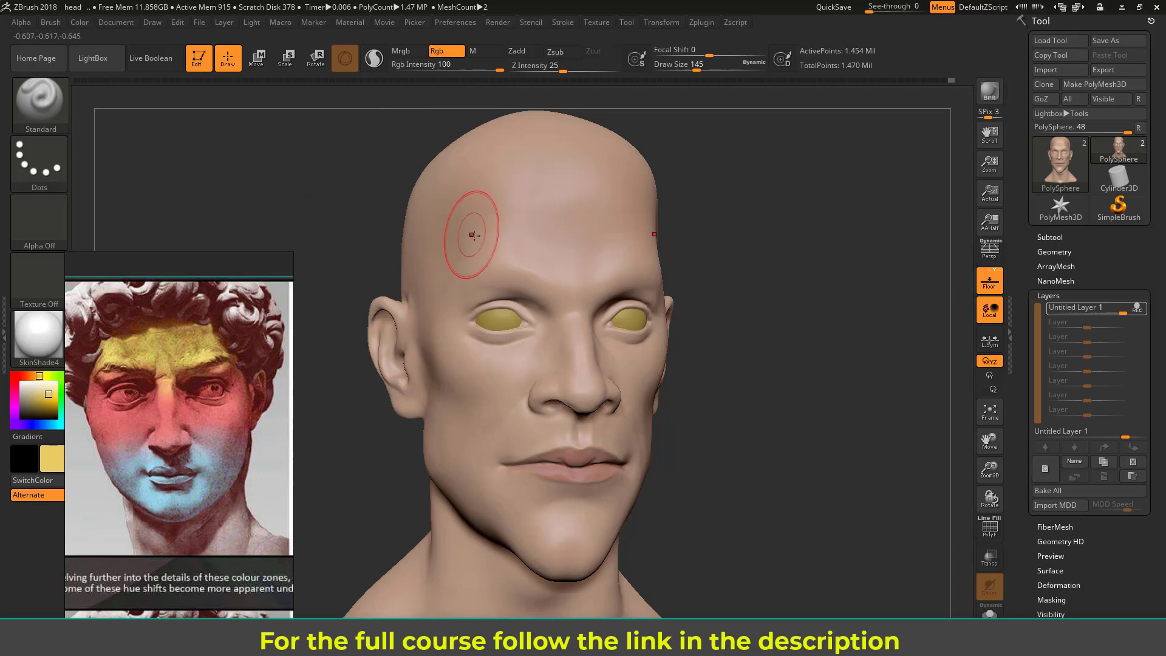
key(s)
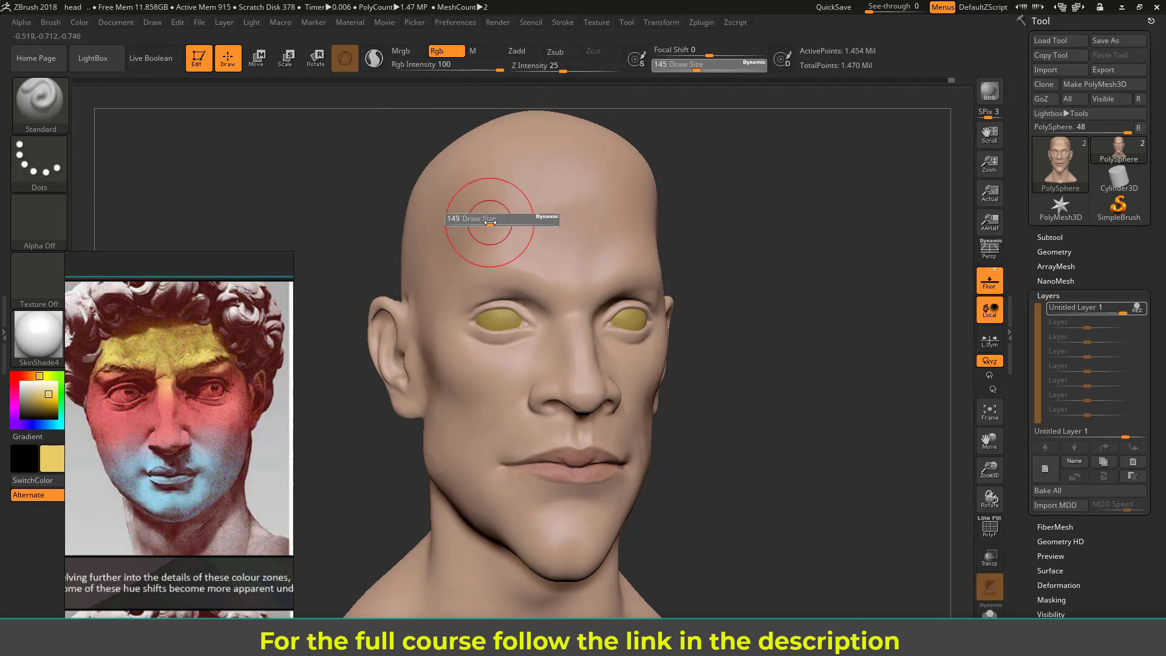
drag(489, 223, 495, 225)
key(s)
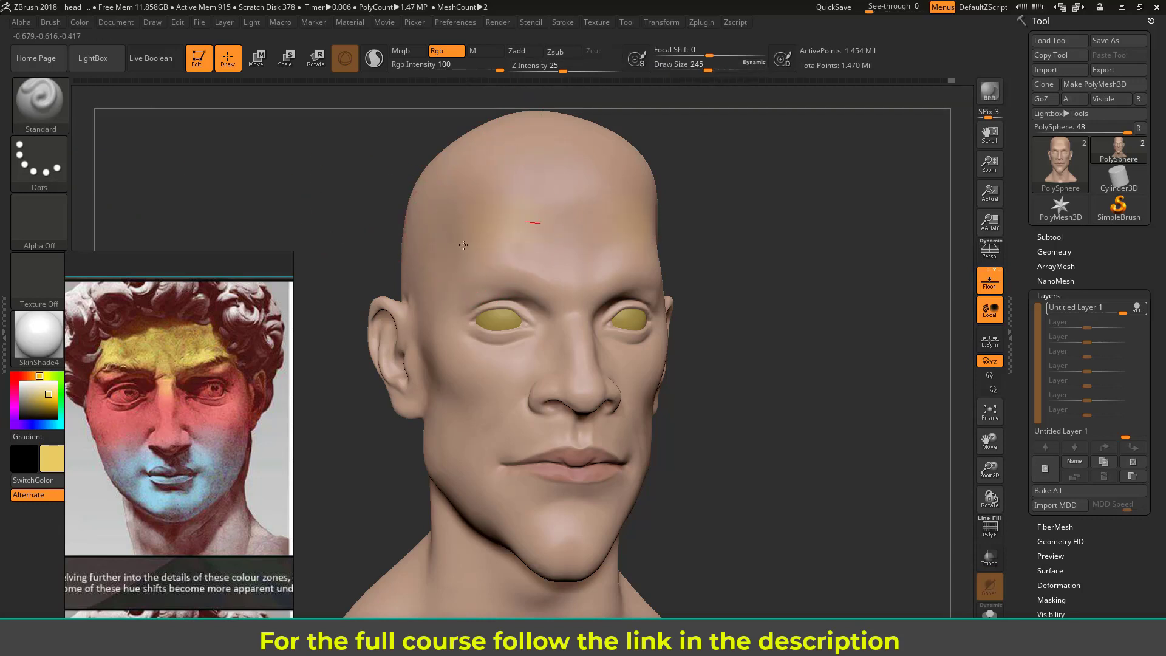
drag(554, 255, 575, 257)
drag(573, 201, 601, 203)
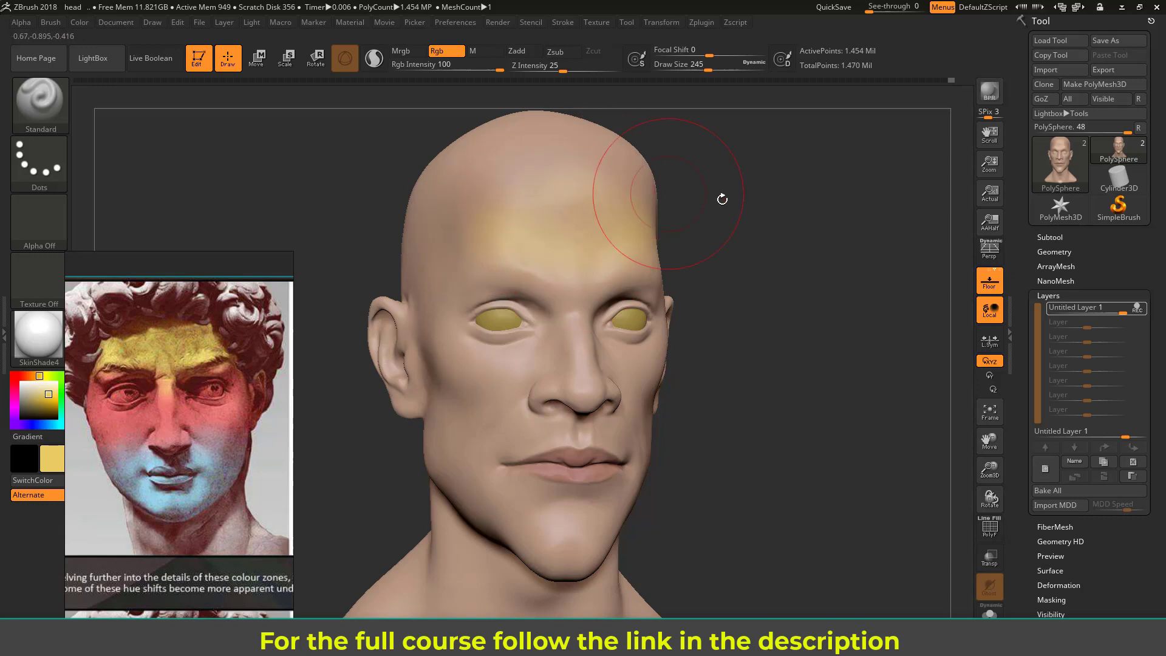
drag(721, 198, 767, 203)
mouse_move(492, 237)
mouse_down()
mouse_move(419, 276)
mouse_move(500, 247)
mouse_move(478, 282)
mouse_move(459, 207)
mouse_move(459, 226)
mouse_move(559, 182)
mouse_up()
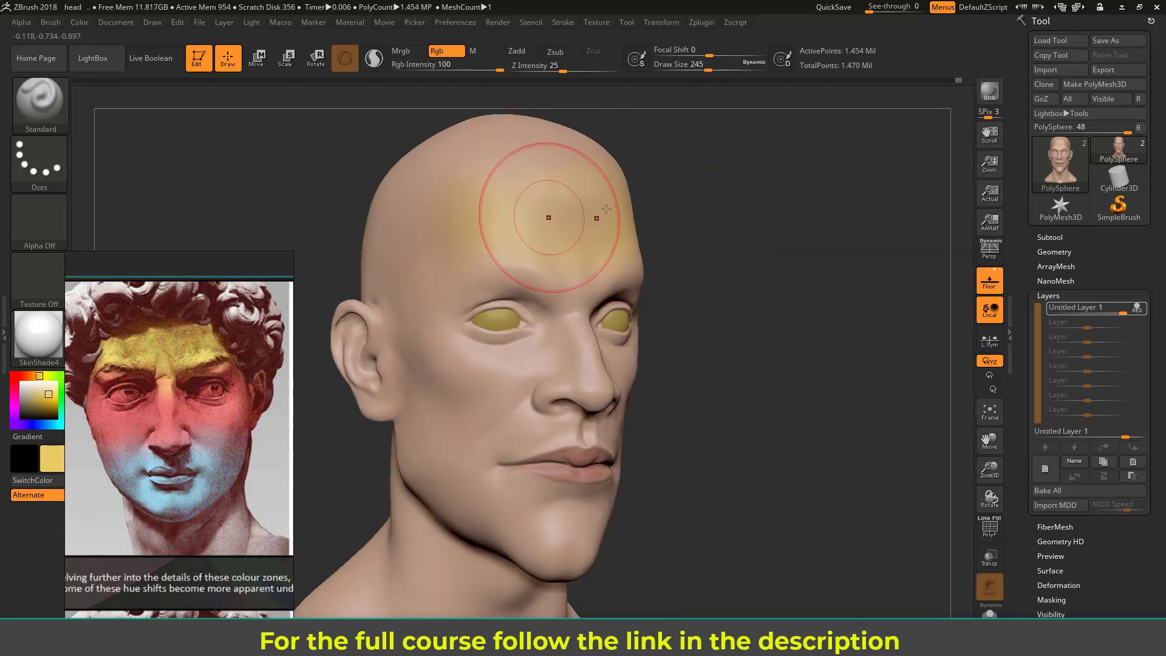
Extend the yellow paint down to the brow and out over the temples
mouse_move(704, 165)
mouse_down()
mouse_move(717, 164)
mouse_move(707, 165)
mouse_up()
alt+drag(707, 166, 695, 198)
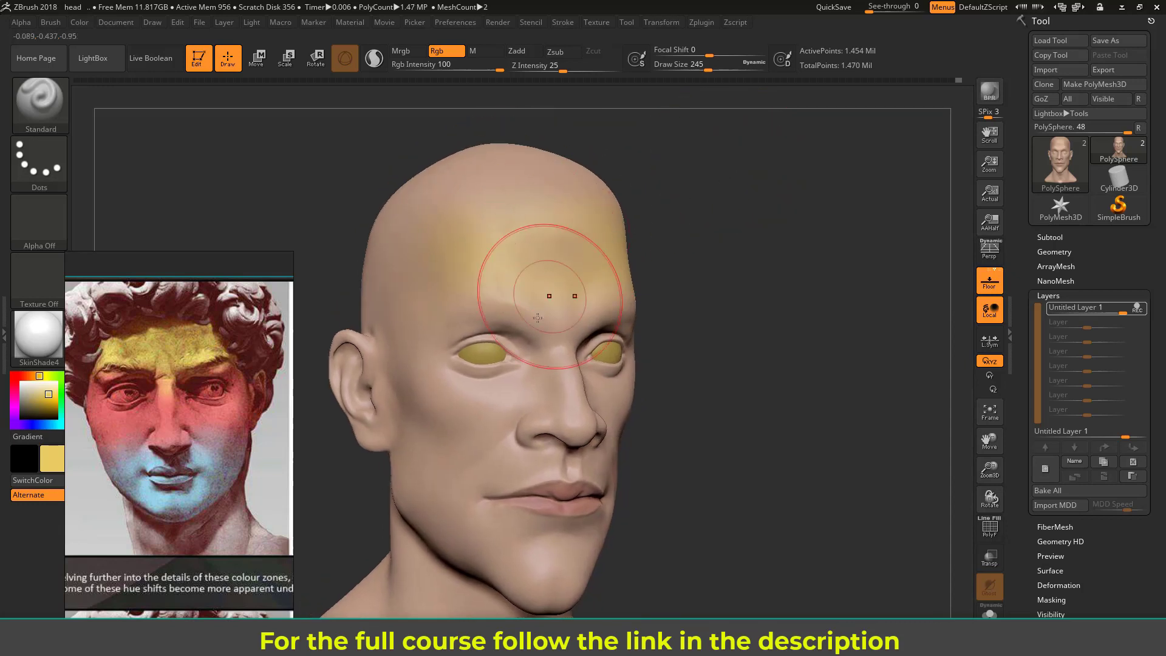
drag(538, 318, 597, 326)
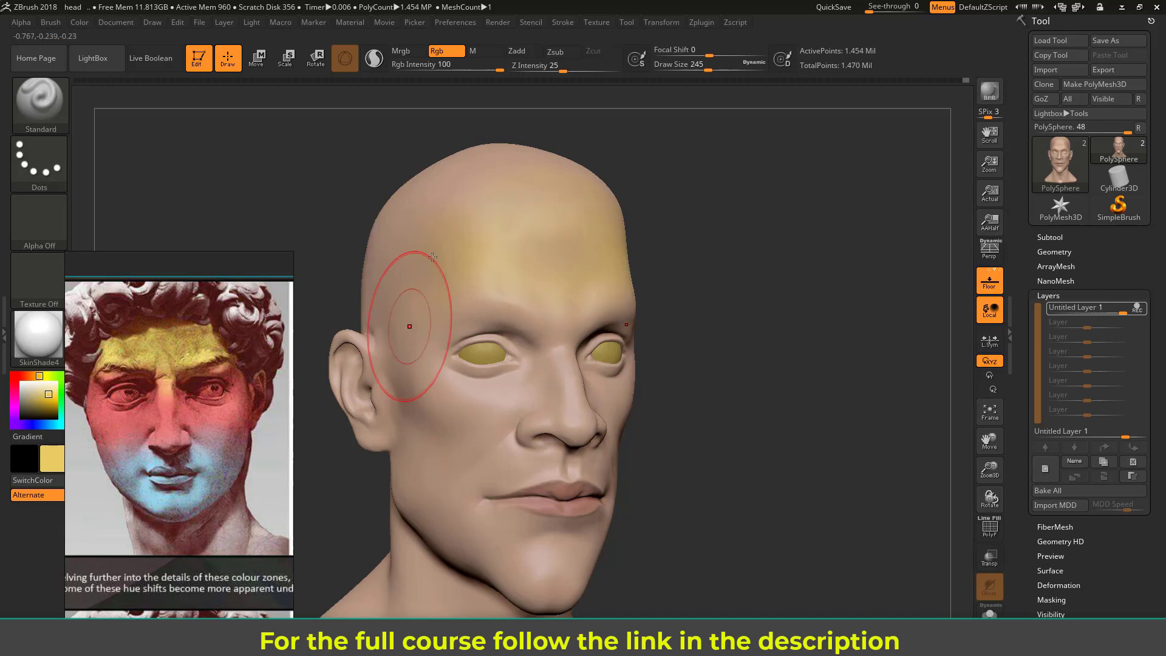
mouse_move(411, 323)
mouse_down()
mouse_move(389, 356)
mouse_move(477, 321)
mouse_up()
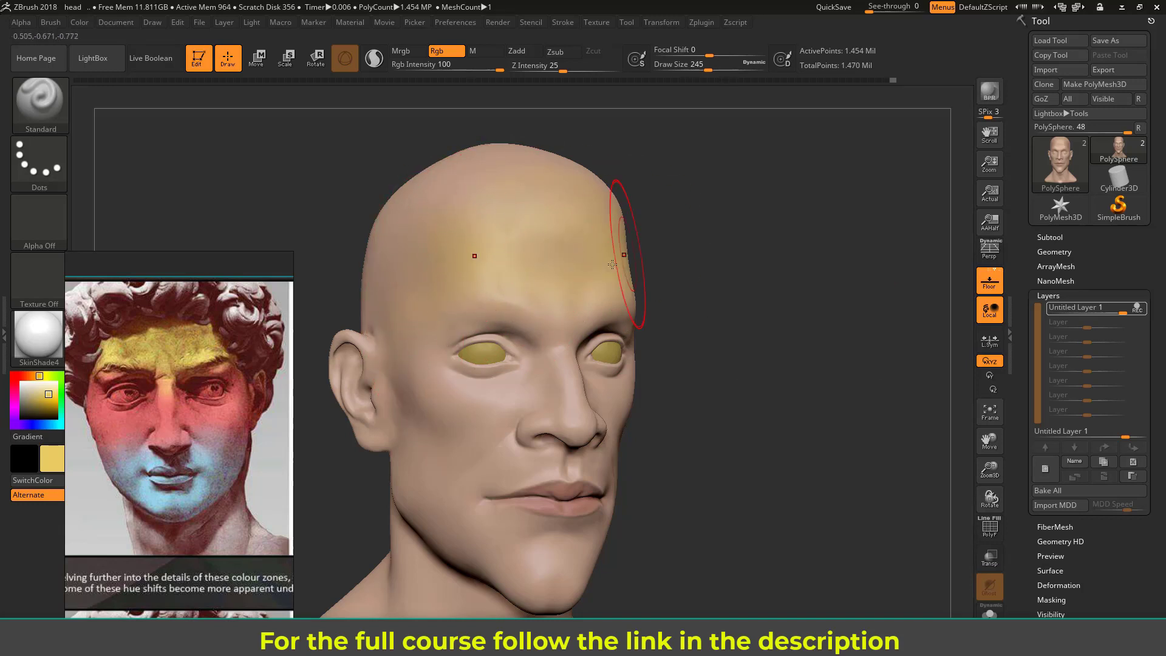
Reduce the brush's draw size to 124 and change the paint color to salmon red
mouse_move(696, 254)
mouse_down()
mouse_move(641, 260)
mouse_move(715, 234)
mouse_move(728, 247)
mouse_move(625, 234)
mouse_move(575, 259)
mouse_move(598, 243)
mouse_move(688, 231)
mouse_up()
key(s)
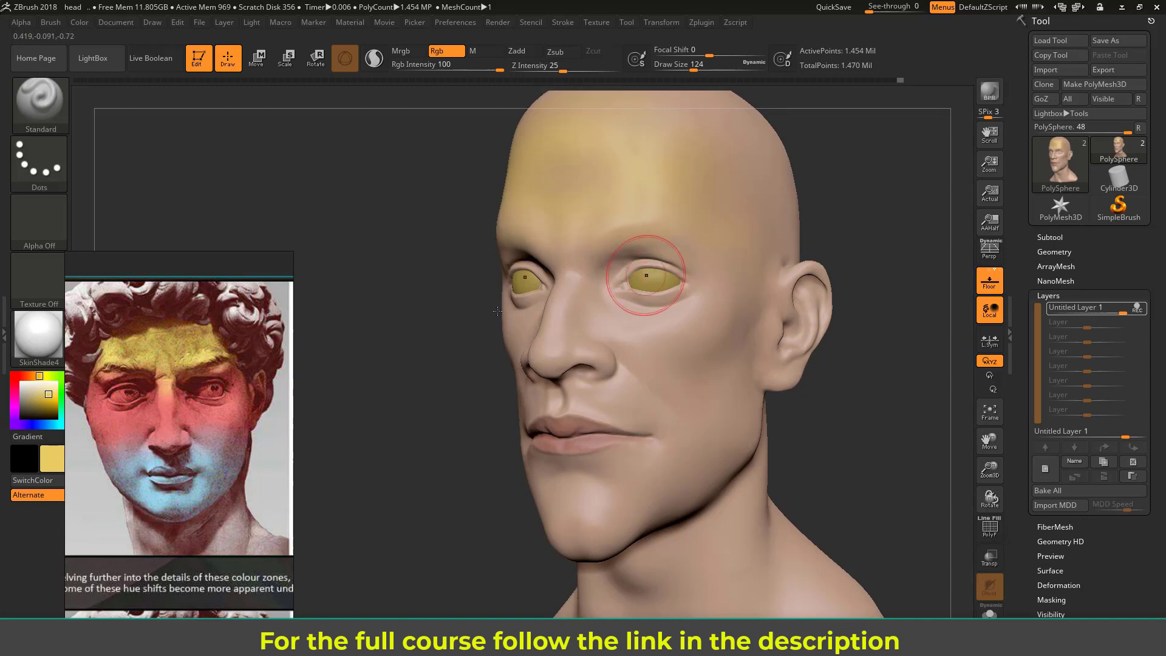
drag(394, 334, 443, 338)
mouse_move(773, 171)
alt+mouse_down()
mouse_move(763, 257)
mouse_move(749, 213)
mouse_move(776, 264)
mouse_move(537, 295)
alt+mouse_up()
drag(34, 378, 27, 378)
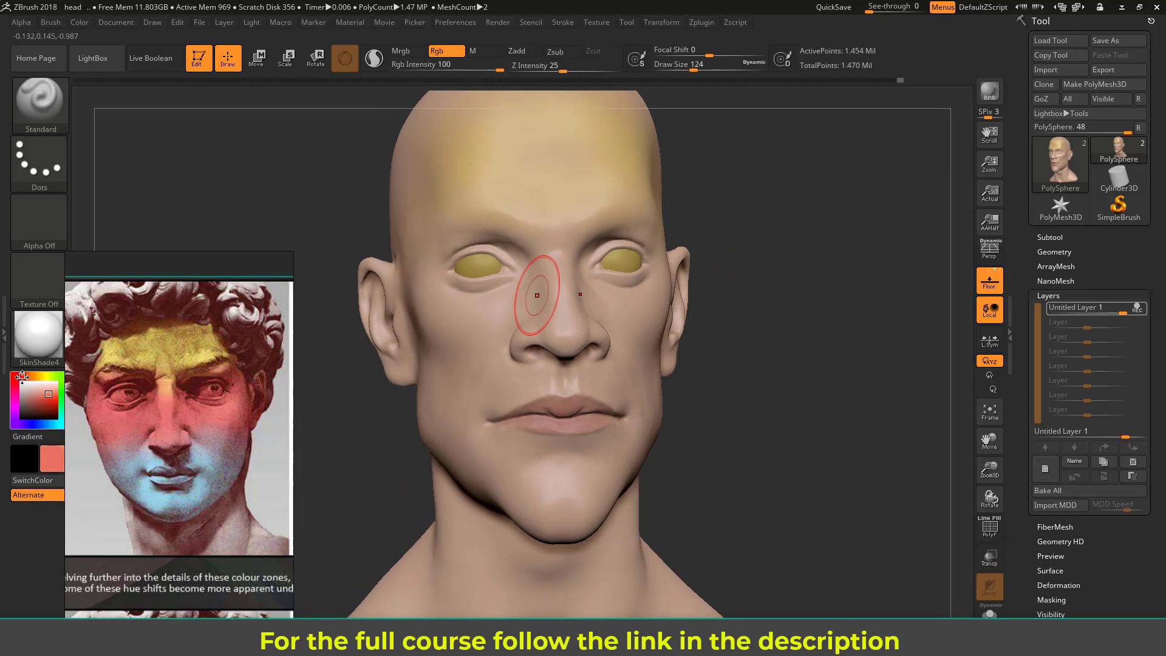
drag(741, 299, 808, 298)
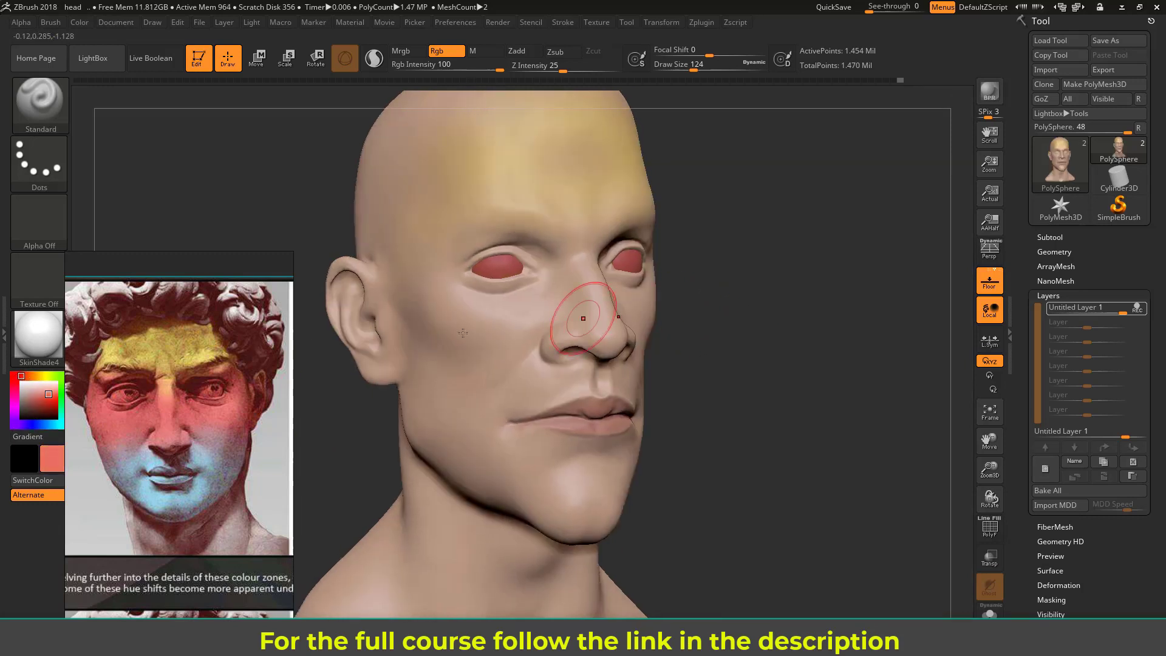
Paint salmon red over the cheeks, using draw sizes 172 and 197
key(s)
drag(449, 333, 454, 333)
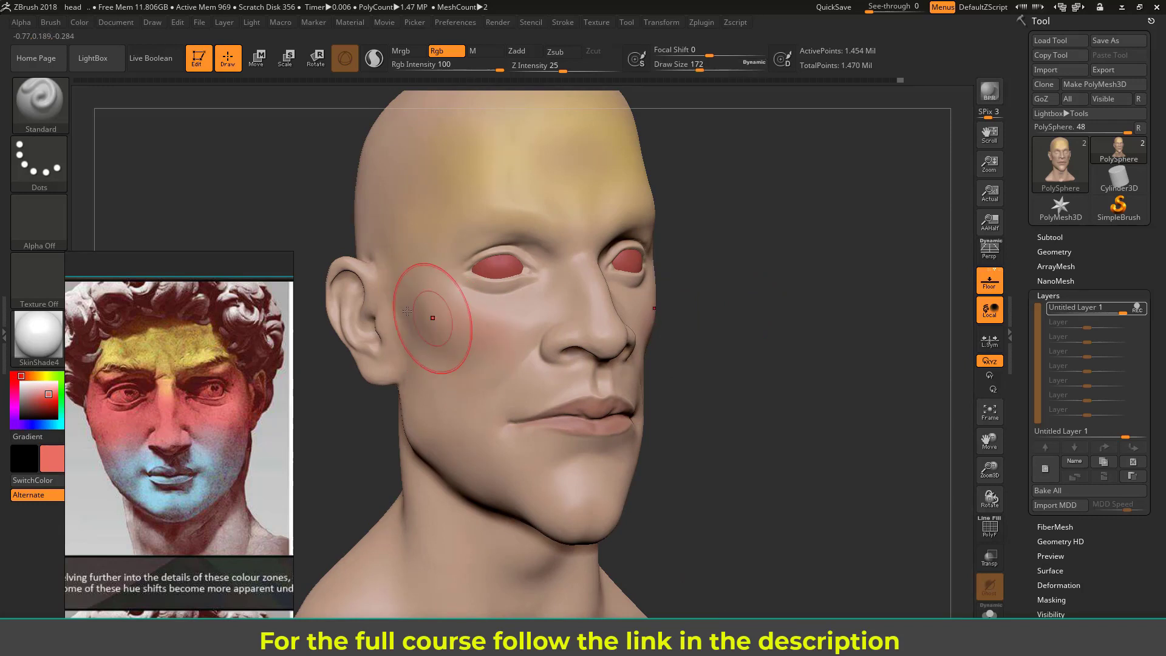
drag(484, 378, 459, 322)
key(s)
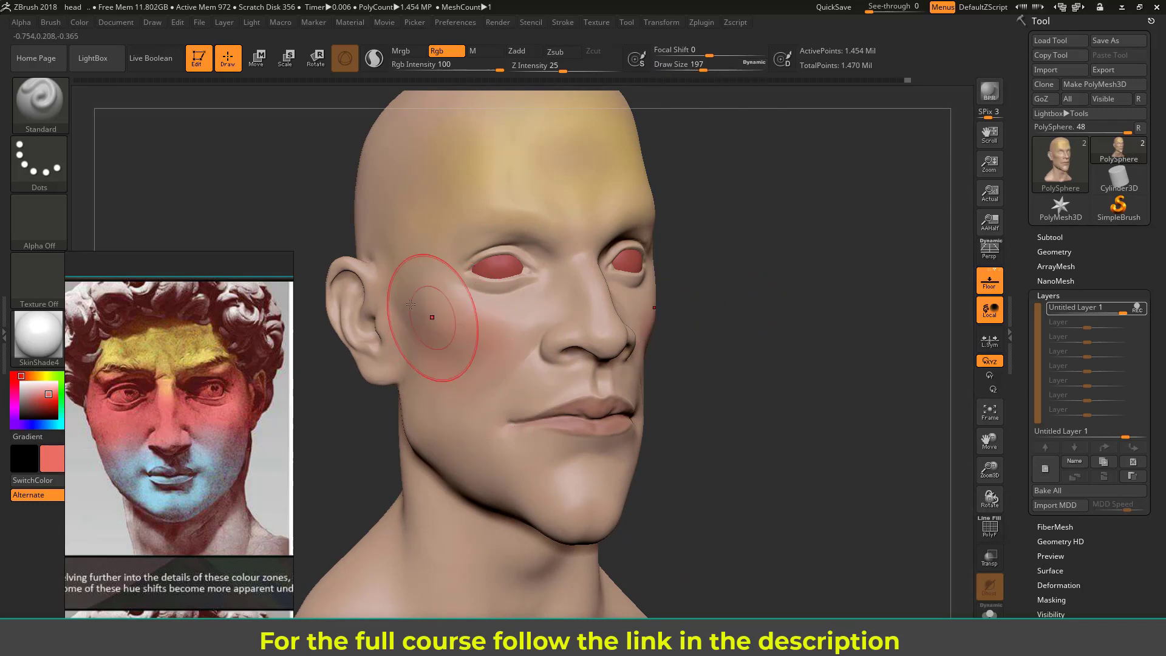
drag(503, 360, 449, 306)
mouse_move(449, 306)
mouse_down()
mouse_move(566, 311)
mouse_move(564, 299)
mouse_move(598, 316)
mouse_move(585, 340)
mouse_move(486, 342)
mouse_up()
Cover the nose in salmon red and strengthen the cheek color toward the ears, using draw sizes 140 and 187
key(bracketleft)
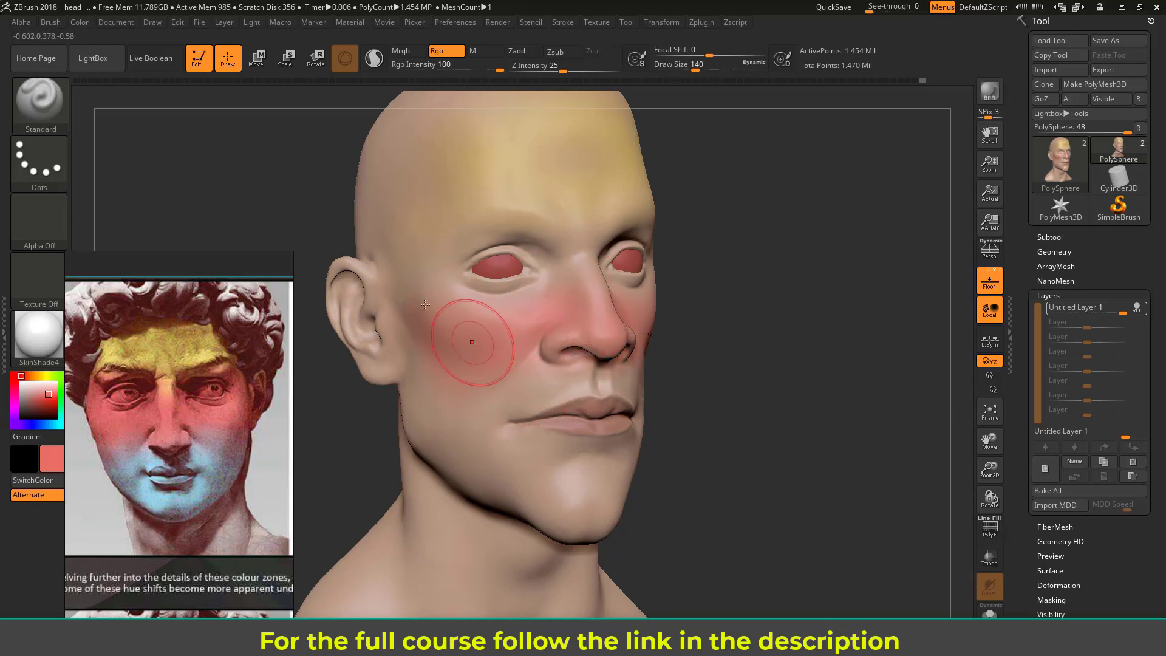
key(s)
drag(404, 281, 412, 281)
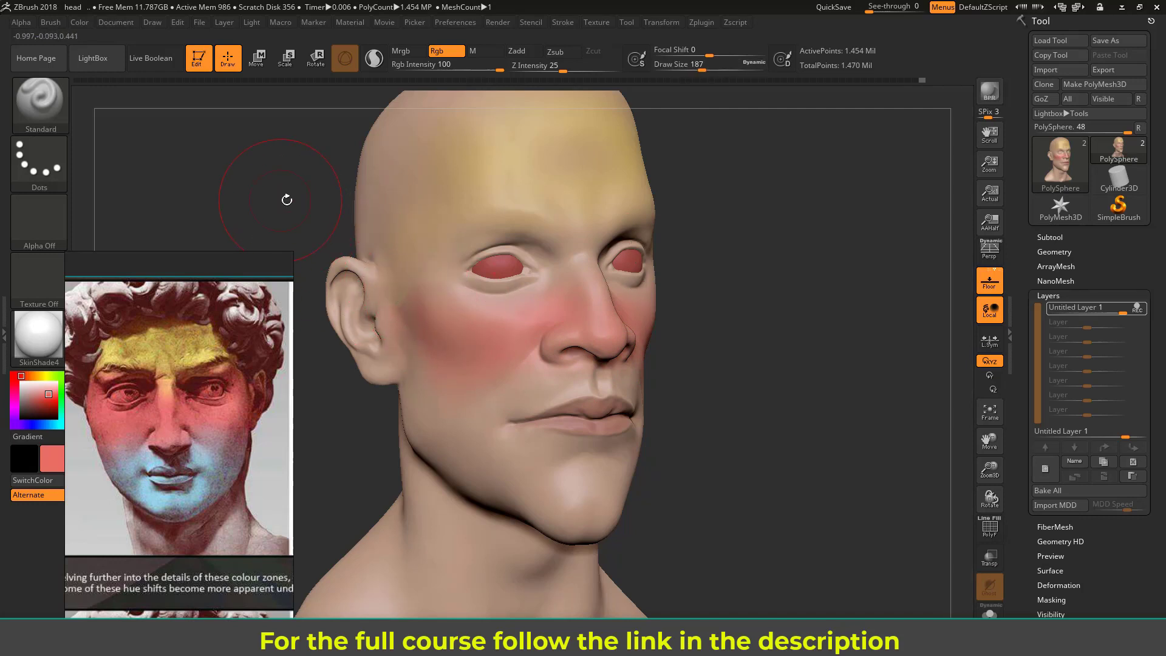
Soften the edge of the red cheek paint near the ear with the Smooth brush at draw size 112
drag(273, 195, 325, 201)
mouse_move(690, 214)
alt+mouse_down()
mouse_move(741, 225)
mouse_move(741, 246)
alt+mouse_up()
key([)
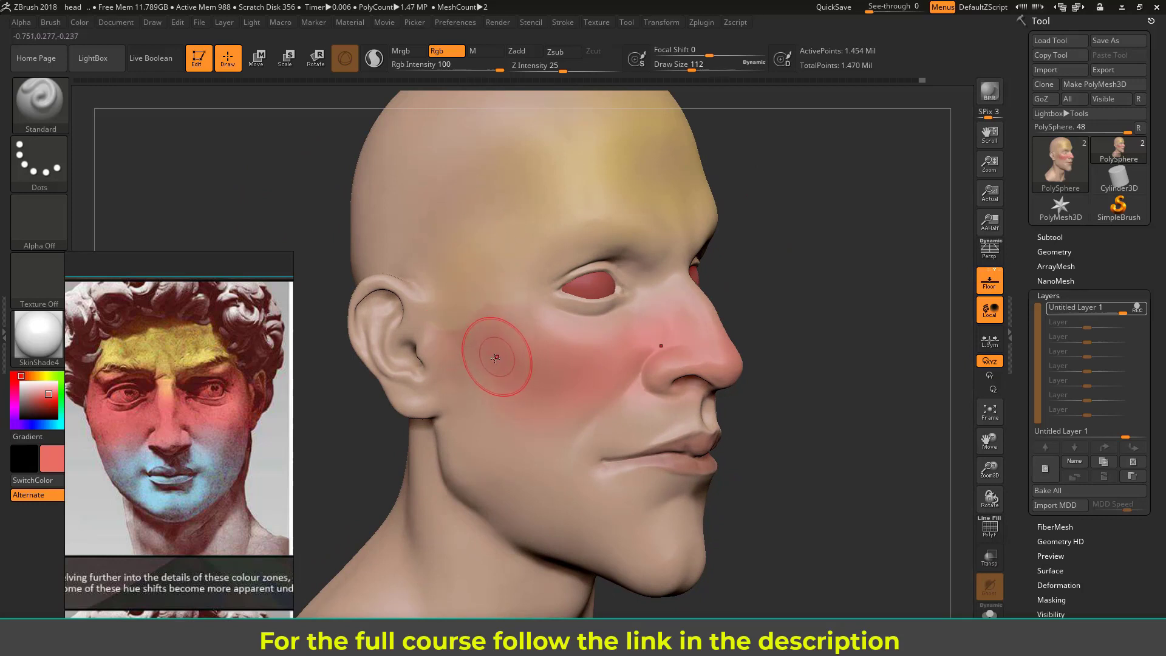
key(shift)
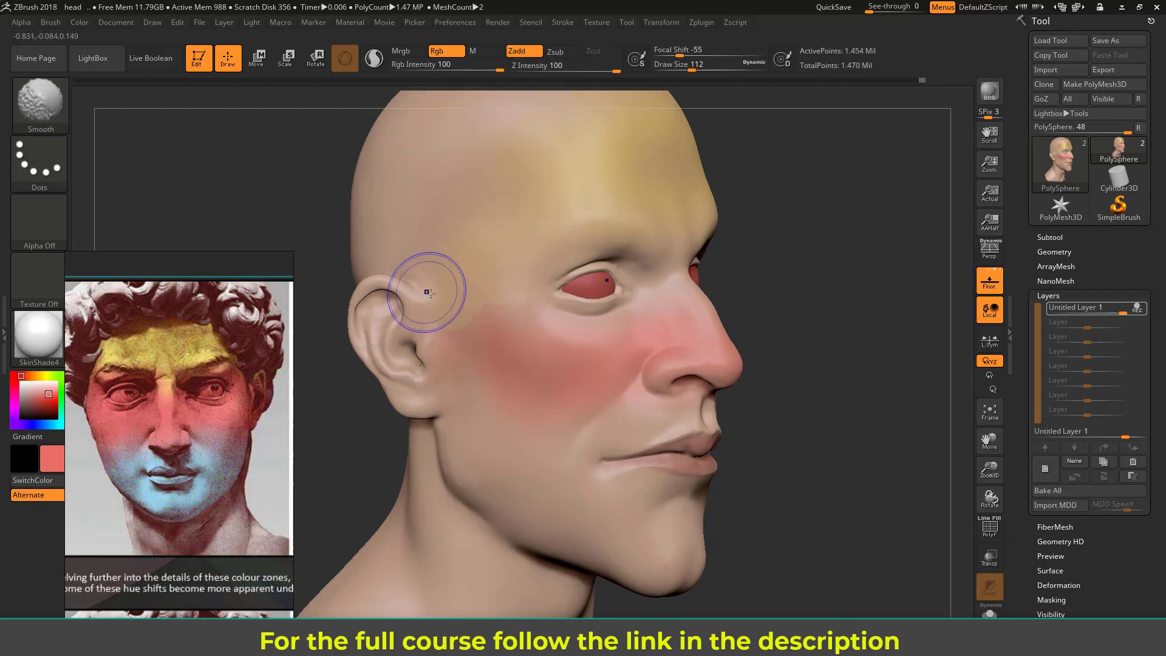
key(shift)
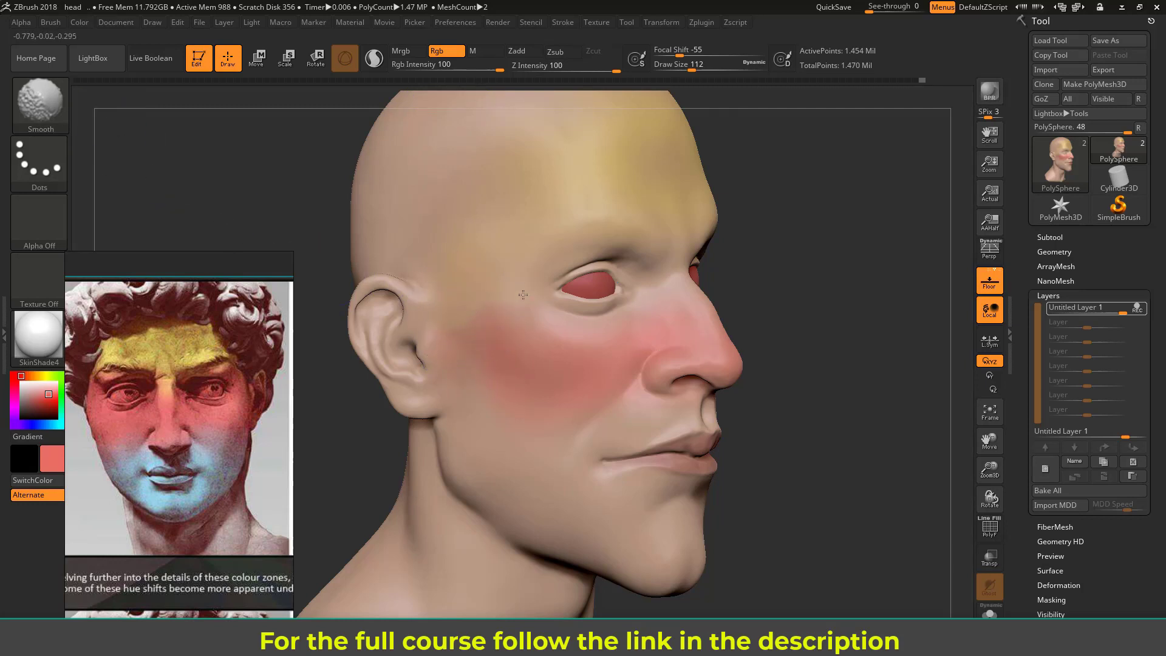
mouse_move(470, 323)
shift+mouse_down()
mouse_move(445, 333)
mouse_move(556, 328)
shift+mouse_up()
Extend the salmon red paint from the cheek toward the front of the ear at draw size 163 and soften it
mouse_move(775, 265)
mouse_down()
mouse_move(758, 238)
mouse_move(708, 247)
mouse_up()
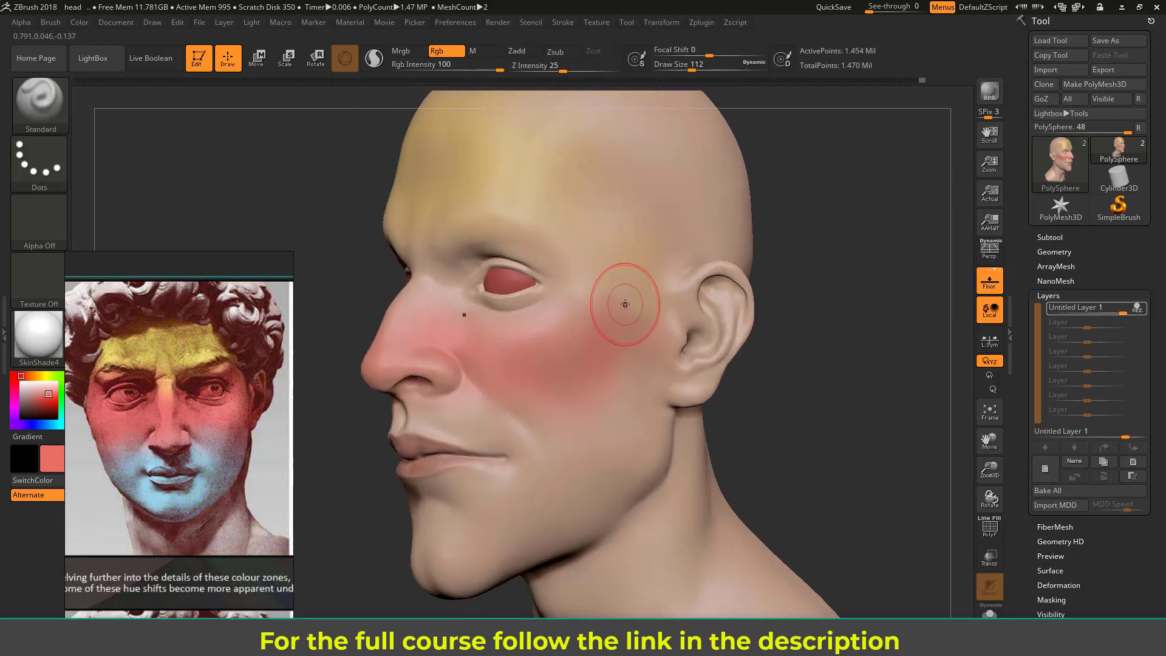
key(s)
drag(625, 303, 636, 303)
mouse_move(787, 243)
mouse_down()
mouse_move(587, 306)
mouse_move(604, 304)
mouse_up()
key(s)
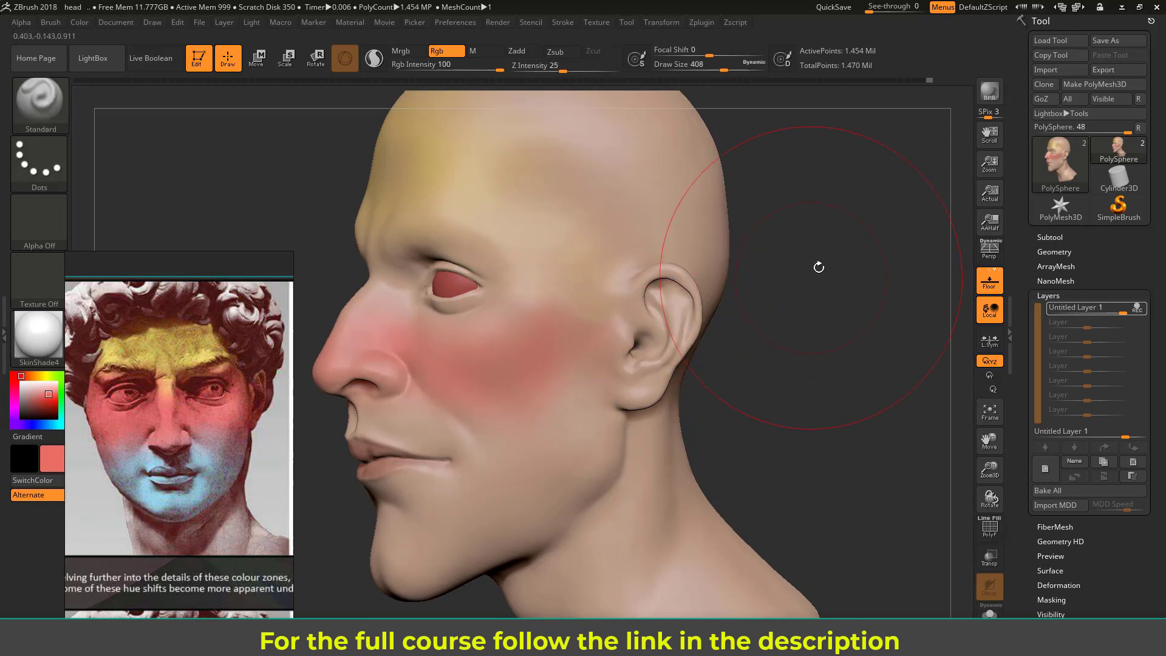
drag(817, 265, 789, 277)
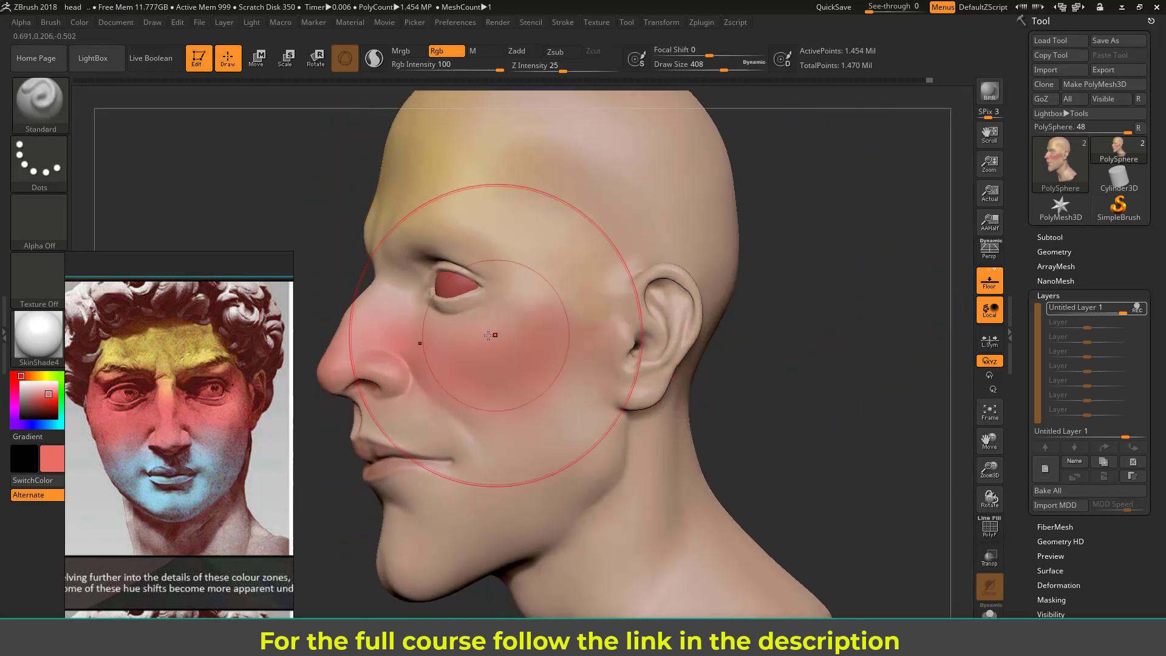
key(s)
mouse_move(544, 307)
mouse_down()
mouse_move(531, 308)
mouse_move(562, 302)
mouse_move(552, 349)
mouse_move(554, 279)
mouse_move(592, 347)
mouse_move(556, 383)
mouse_up()
key(s)
drag(519, 422, 456, 374)
drag(760, 310, 796, 313)
shift+drag(590, 291, 534, 329)
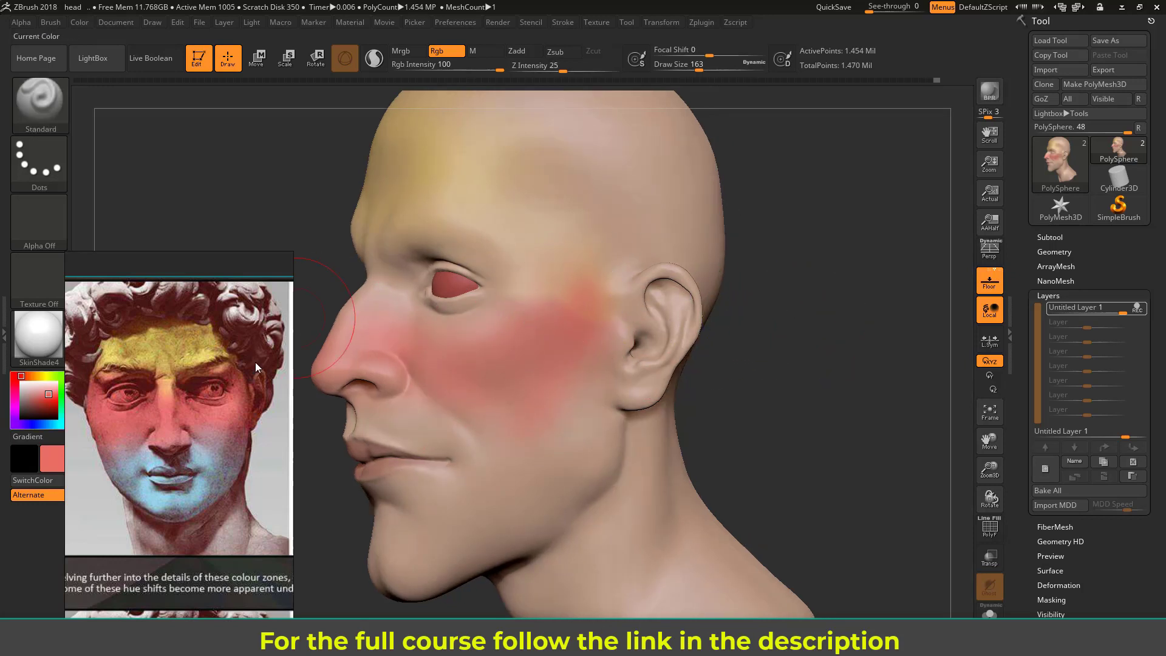
Spread salmon red farther down the cheek with the Standard brush, using draw sizes 212 and 158
drag(312, 172, 429, 176)
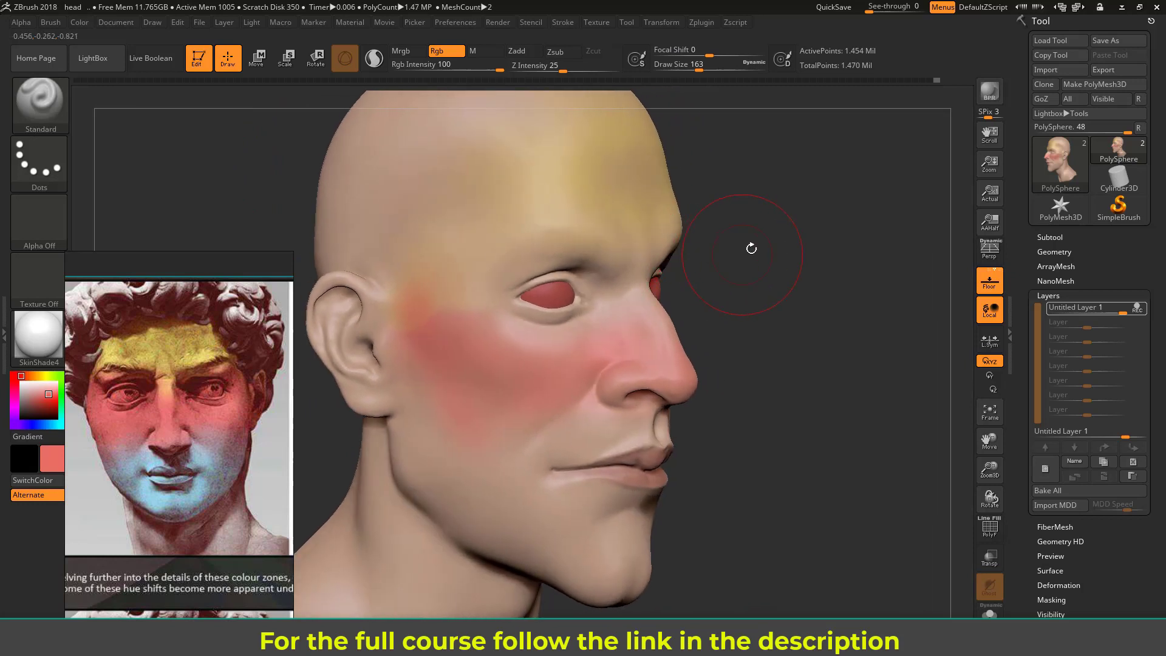
drag(820, 262, 776, 271)
alt+drag(791, 212, 839, 133)
key(s)
drag(448, 323, 474, 322)
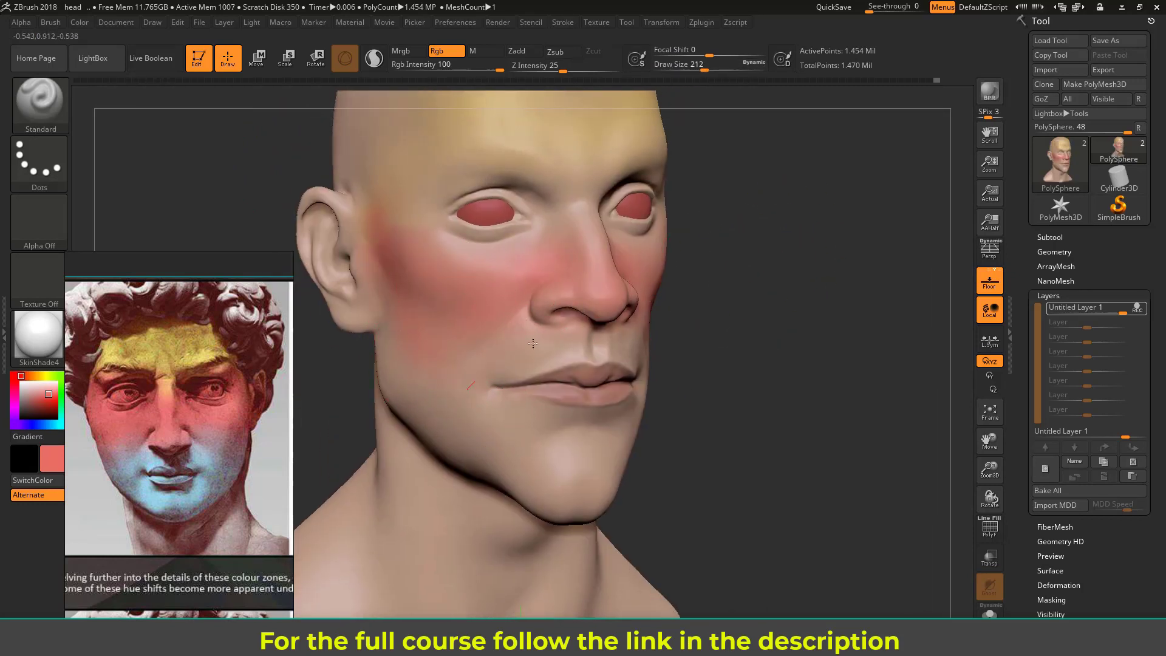
mouse_move(734, 348)
alt+mouse_down()
mouse_move(723, 312)
mouse_move(744, 298)
alt+mouse_up()
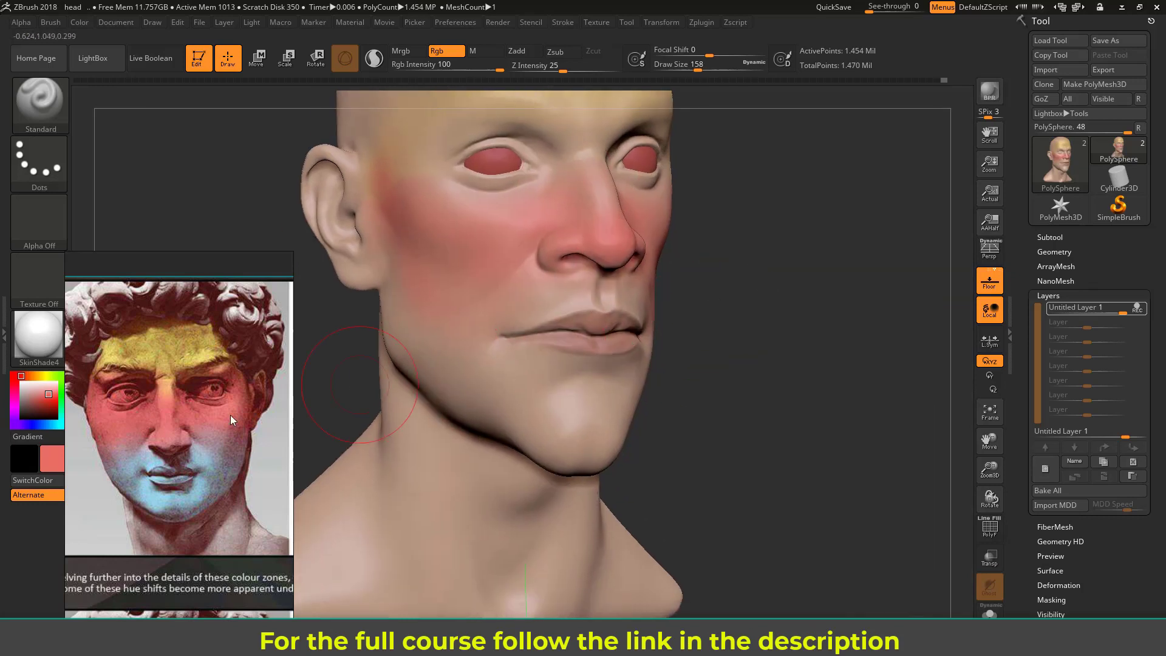
Change the paint color to medium blue and set the draw size to 182
click(46, 426)
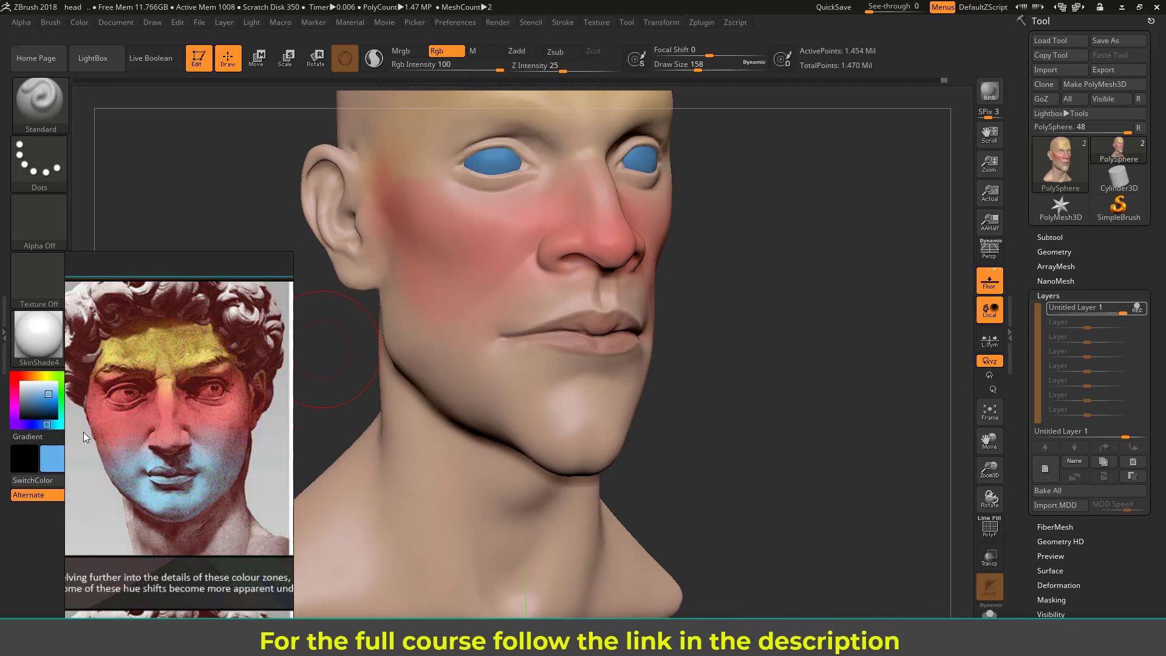
click(43, 402)
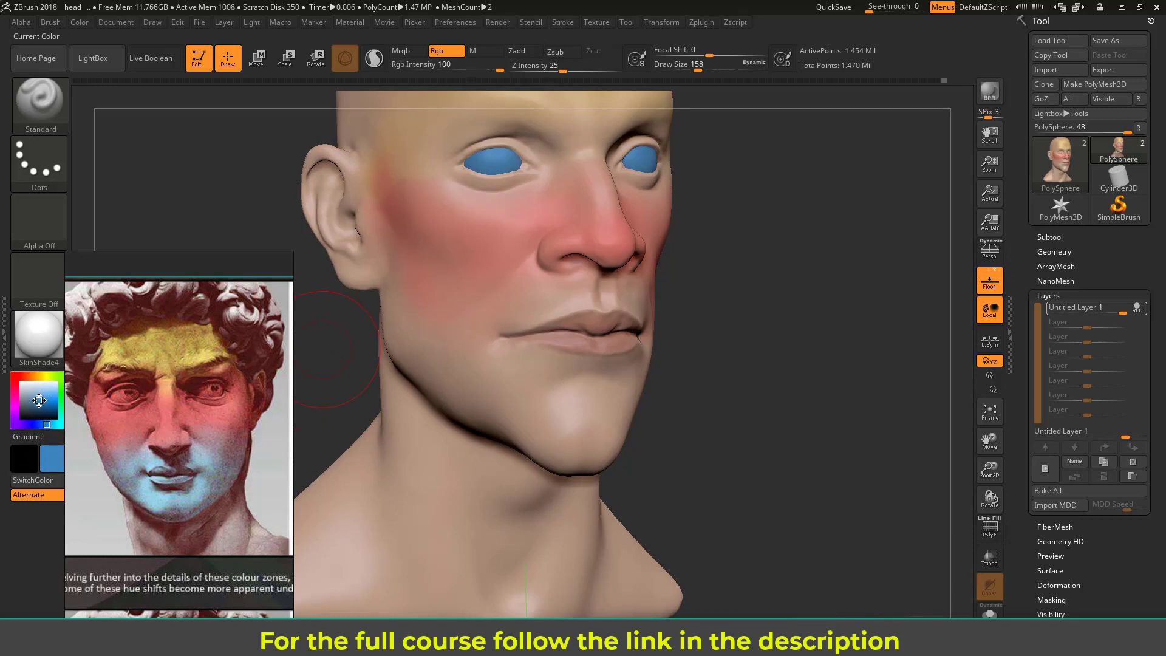
key(s)
drag(450, 312, 454, 313)
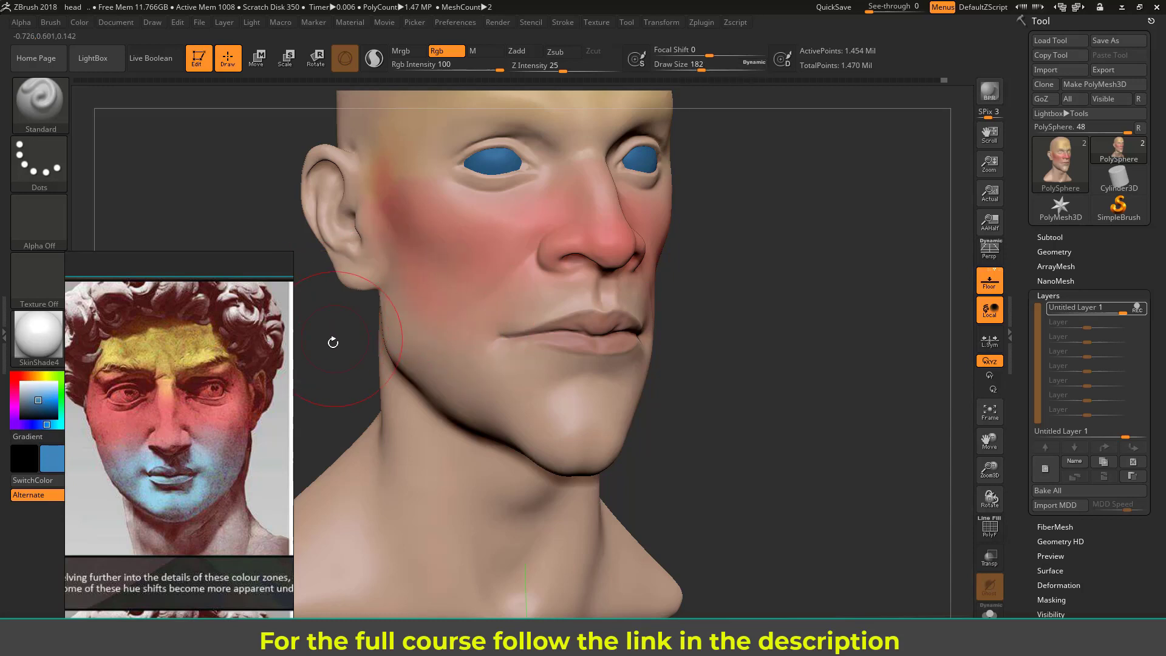
drag(333, 342, 389, 261)
Lay faint blue along the jaw below the ear at draw size 163 and blend it with the Smooth brush
key(s)
drag(396, 357, 406, 367)
drag(362, 243, 394, 353)
drag(377, 276, 455, 392)
shift+drag(404, 362, 387, 347)
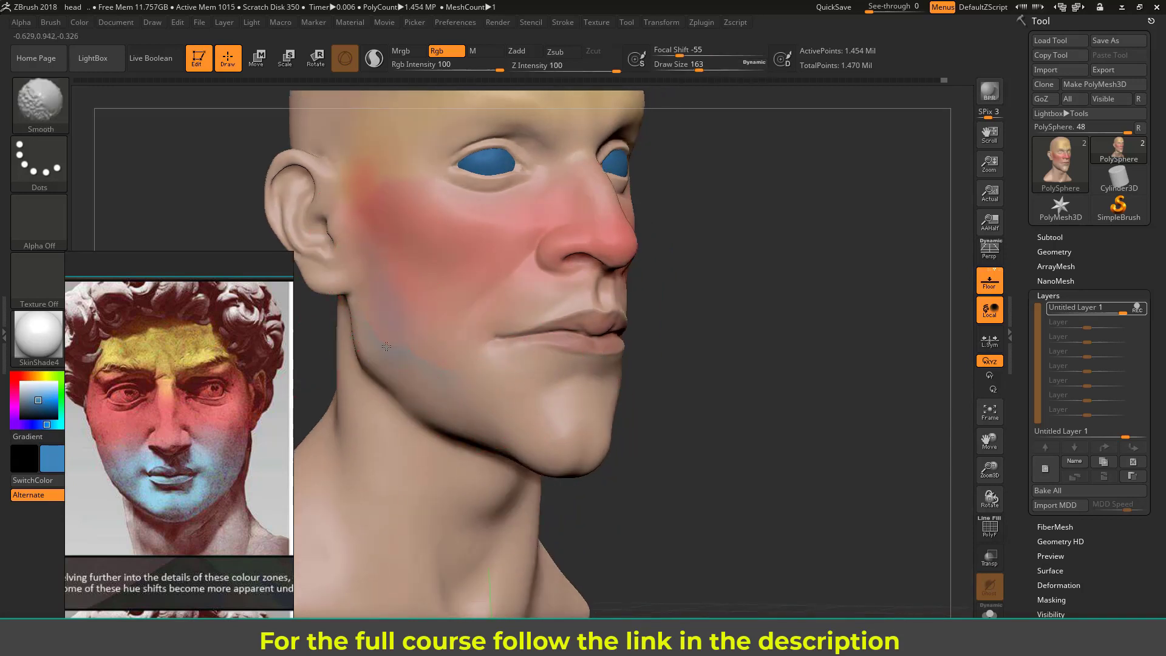
drag(741, 318, 775, 320)
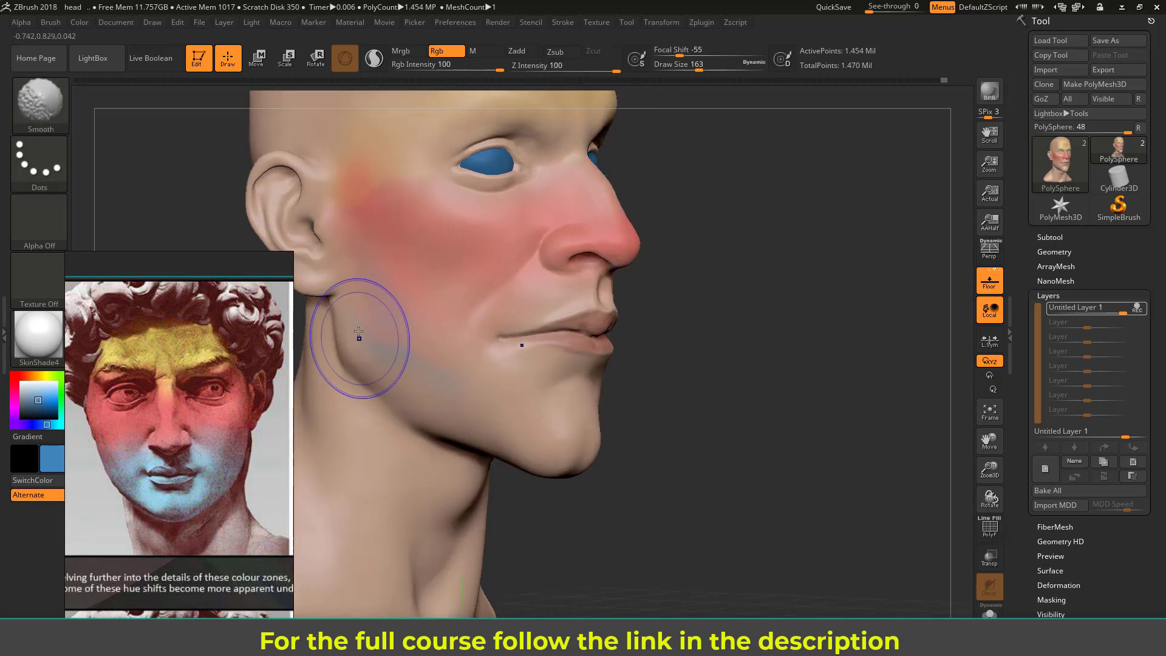
shift+drag(359, 338, 364, 285)
Build up solid blue over the lower cheek and jawline from the ear toward the chin at draw size 163
mouse_move(338, 227)
mouse_down()
mouse_move(377, 294)
mouse_move(409, 276)
mouse_move(478, 405)
mouse_move(410, 406)
mouse_move(435, 408)
mouse_up()
drag(438, 344, 456, 379)
drag(465, 358, 515, 408)
drag(661, 385, 646, 364)
mouse_move(419, 291)
mouse_down()
mouse_move(438, 340)
mouse_move(429, 370)
mouse_up()
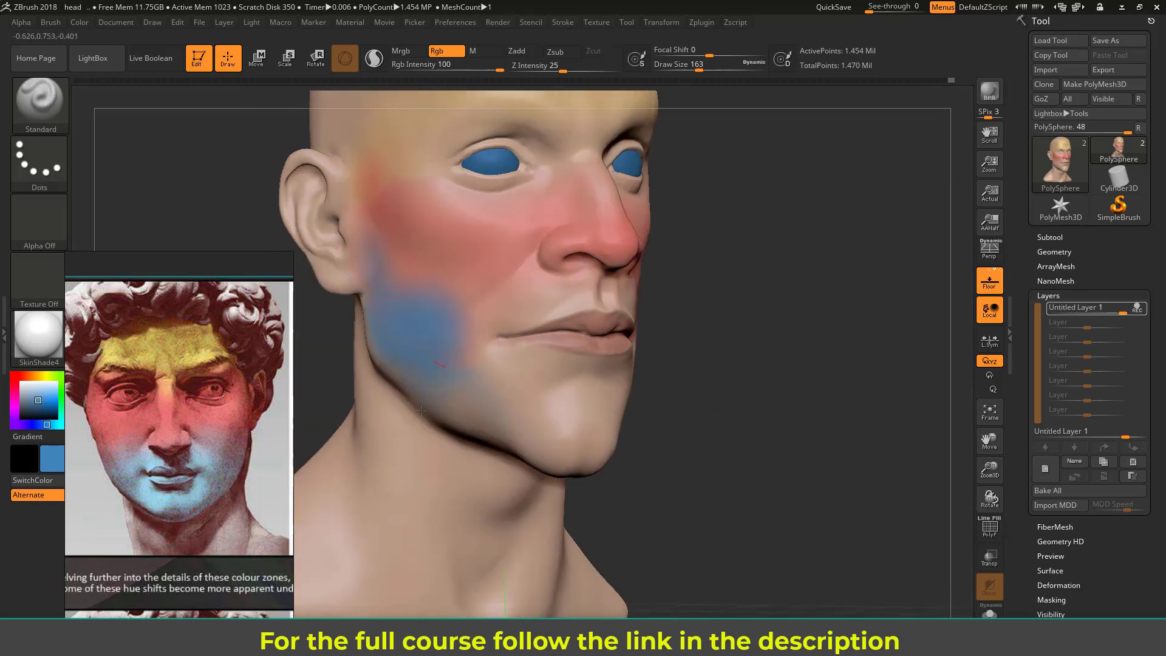
drag(484, 427, 498, 428)
mouse_move(364, 210)
mouse_down()
mouse_move(429, 340)
mouse_move(479, 407)
mouse_up()
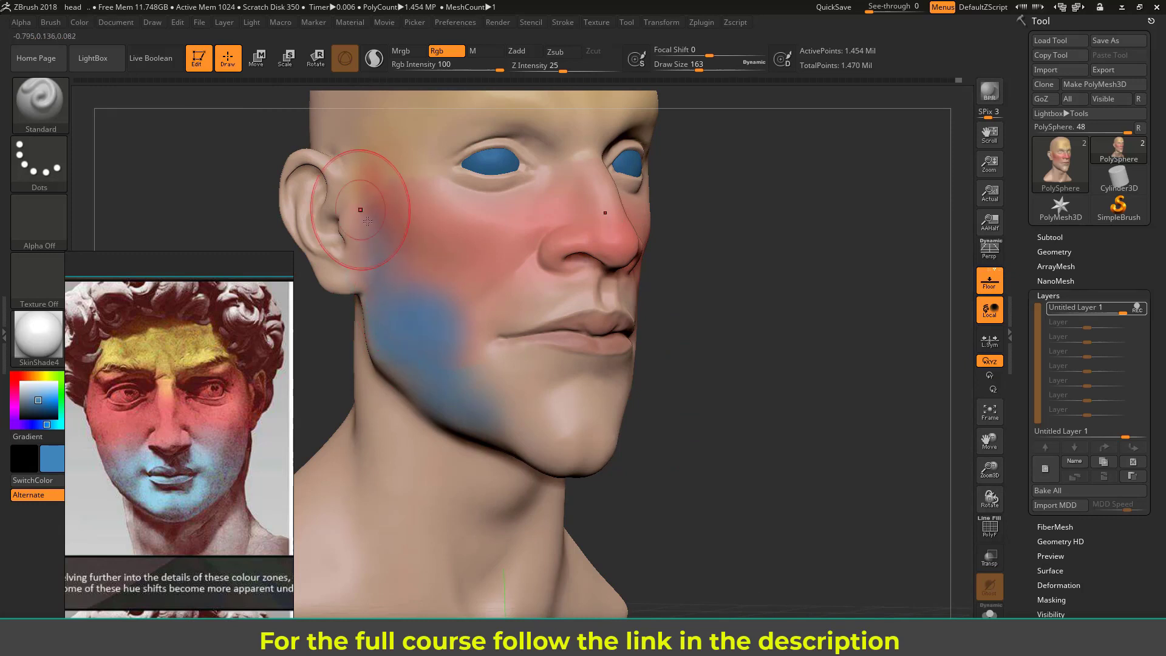
drag(419, 261, 493, 371)
Paint blue across the chin and along the lower edge of the jaw at draw size 163
drag(549, 455, 557, 429)
drag(664, 422, 659, 365)
drag(572, 411, 459, 440)
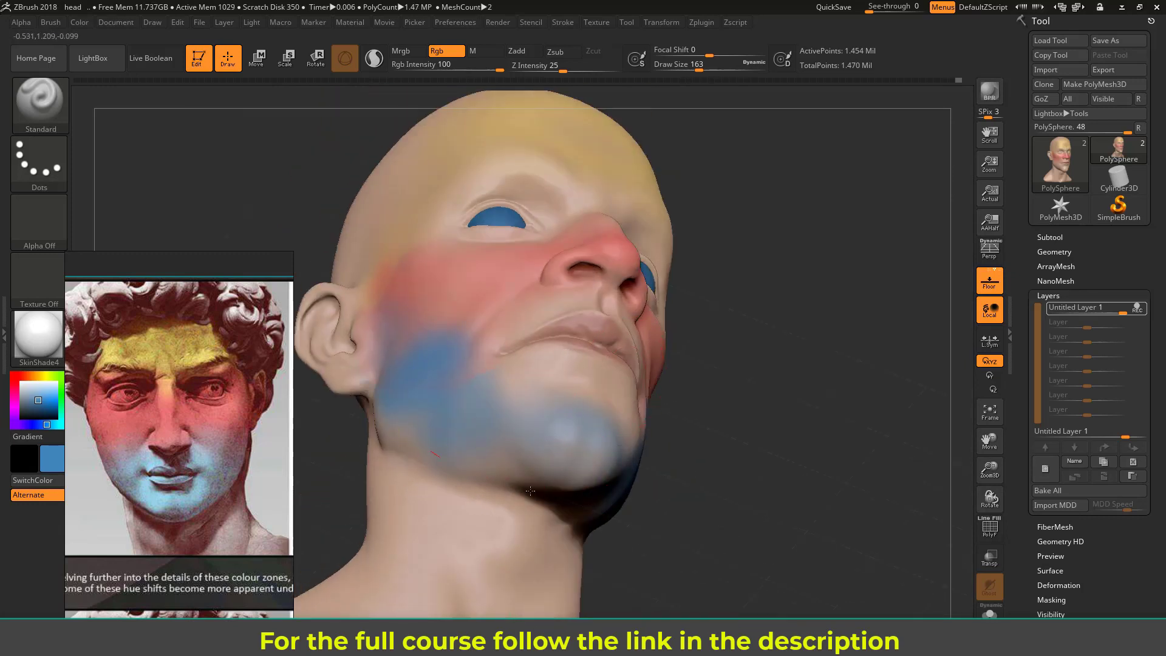
Paint blue behind the jaw corner and over the upper neck beneath the chin at draw size 163
mouse_move(784, 313)
mouse_down()
mouse_move(765, 404)
mouse_move(766, 368)
mouse_up()
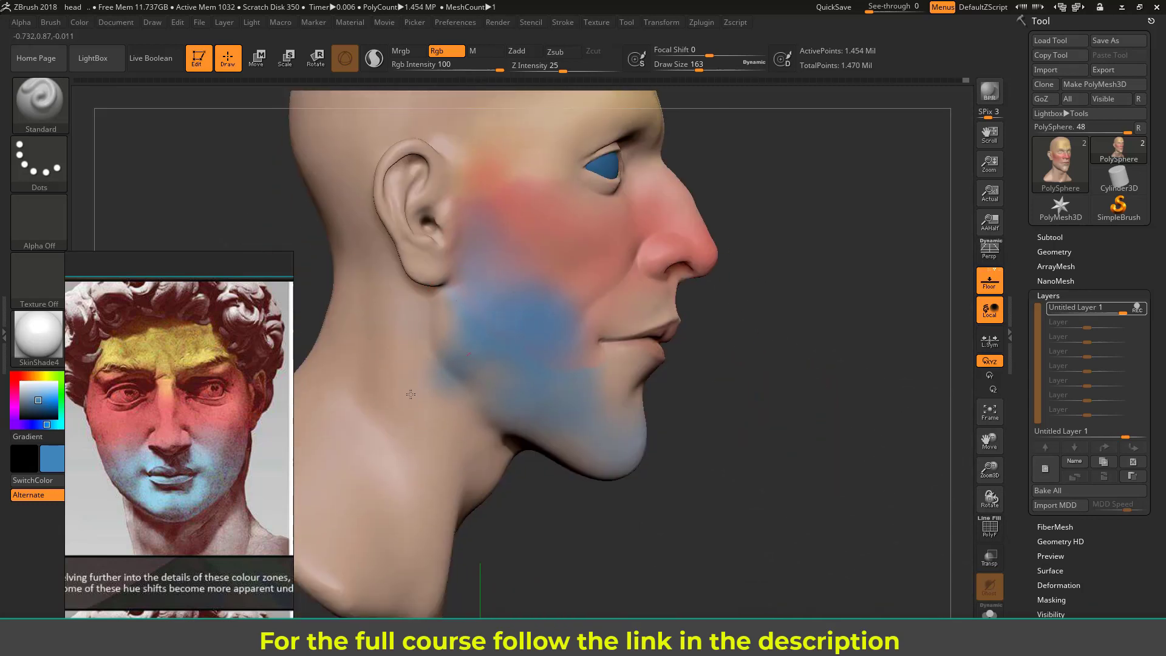
drag(411, 395, 437, 385)
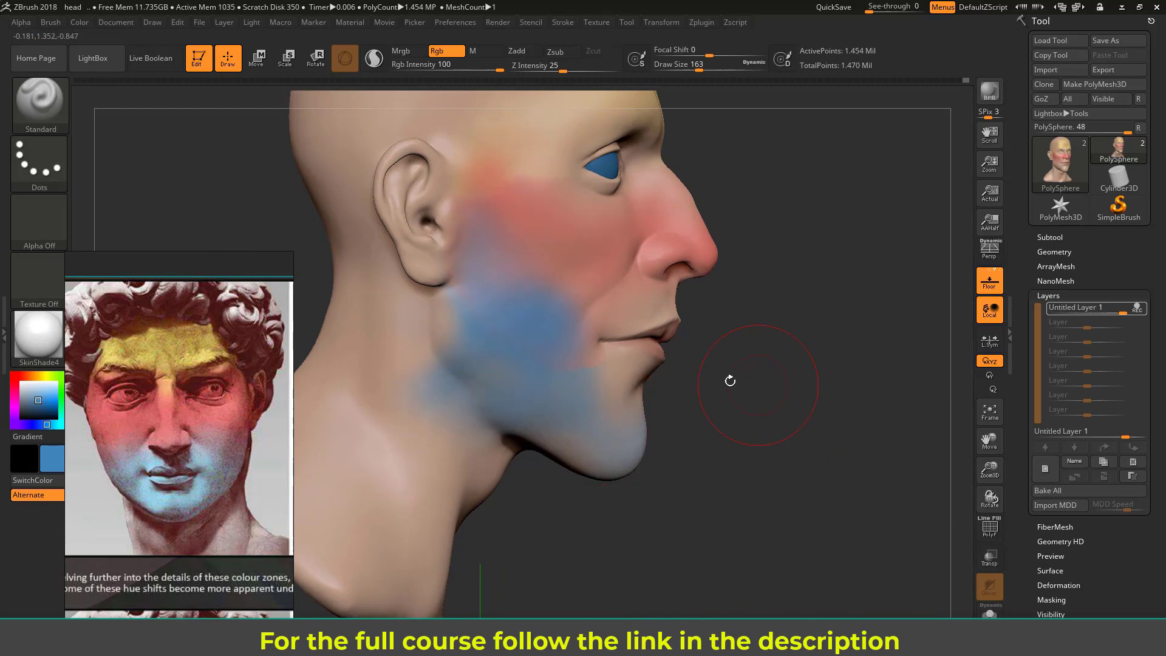
drag(730, 380, 811, 390)
mouse_move(751, 318)
mouse_down()
mouse_move(690, 281)
mouse_move(391, 325)
mouse_up()
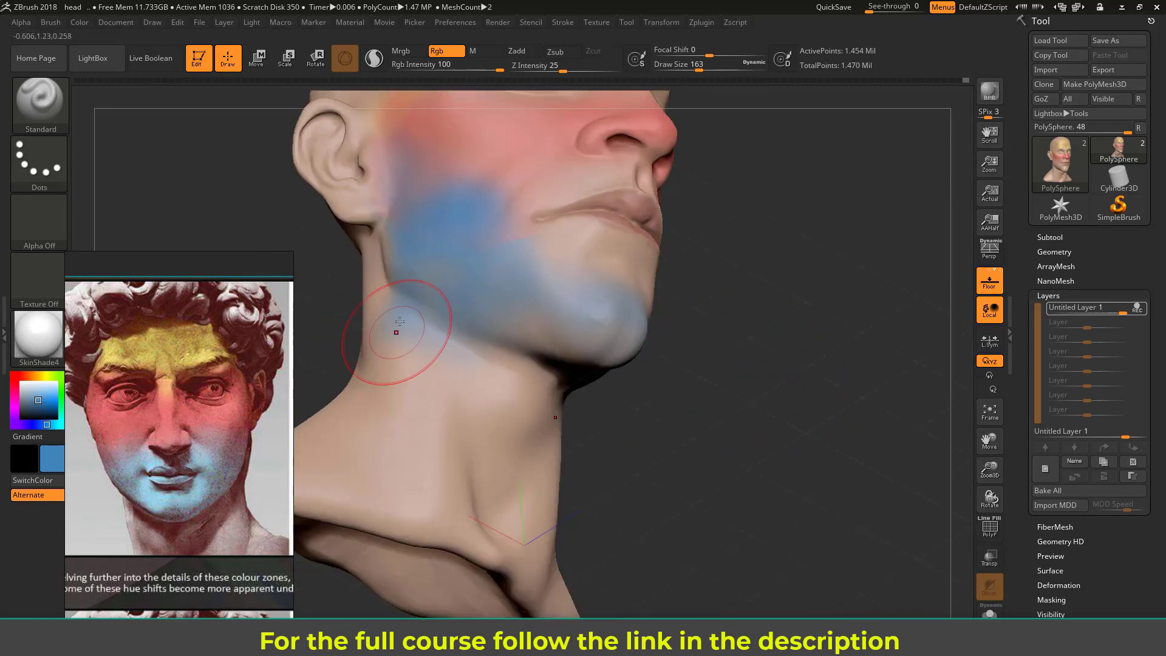
mouse_move(571, 341)
mouse_down()
mouse_move(494, 404)
mouse_move(516, 432)
mouse_up()
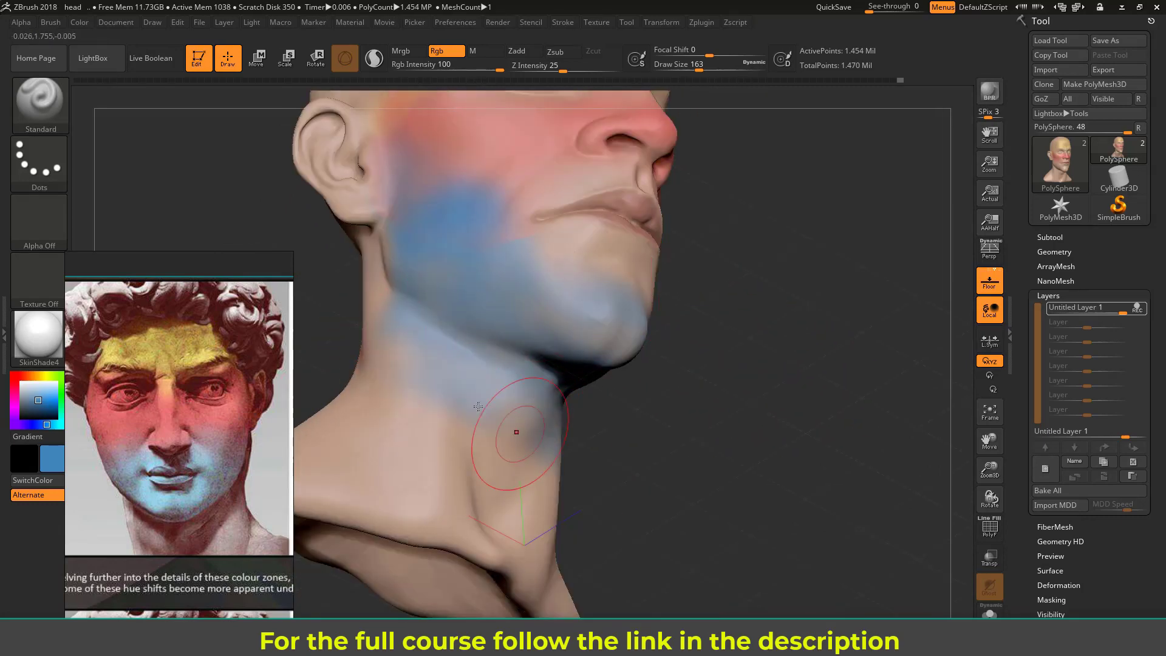
Extend blue toward the mouth corner and across the upper lip area, softening beside the mouth at draw size 112
mouse_move(700, 352)
mouse_down()
mouse_move(734, 309)
mouse_move(484, 326)
mouse_up()
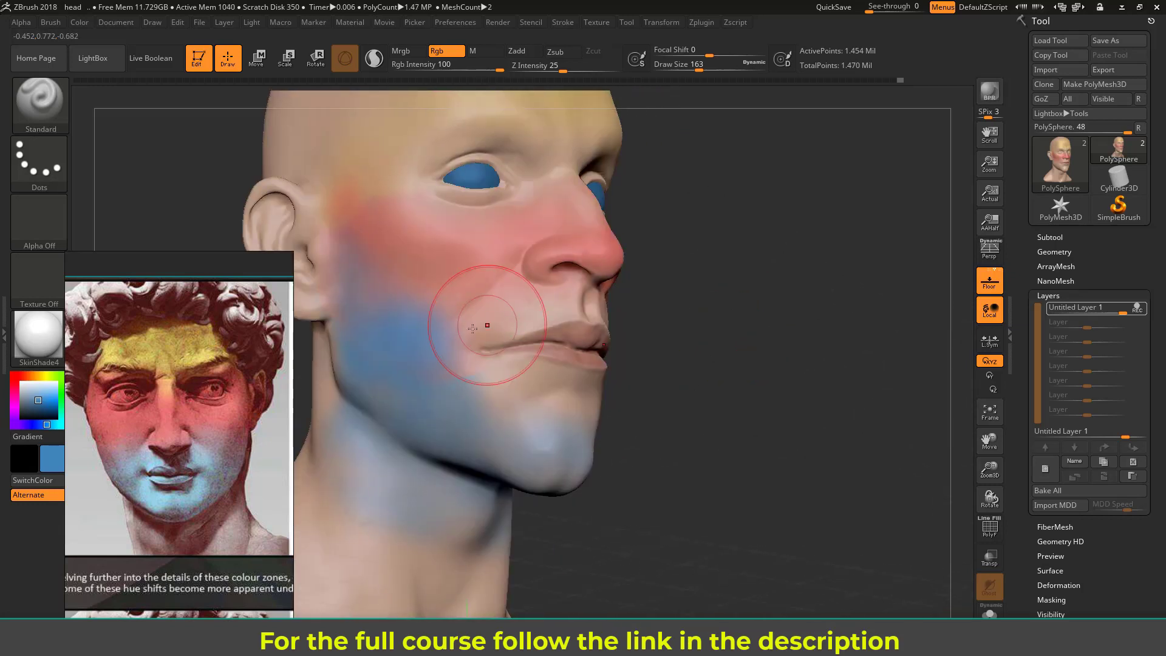
mouse_move(451, 383)
mouse_down()
mouse_move(452, 340)
mouse_move(510, 320)
mouse_up()
key(s)
drag(490, 328, 577, 300)
drag(664, 306, 559, 305)
drag(686, 333, 966, 333)
key(bracketright)
key(bracketright)
key(bracketright)
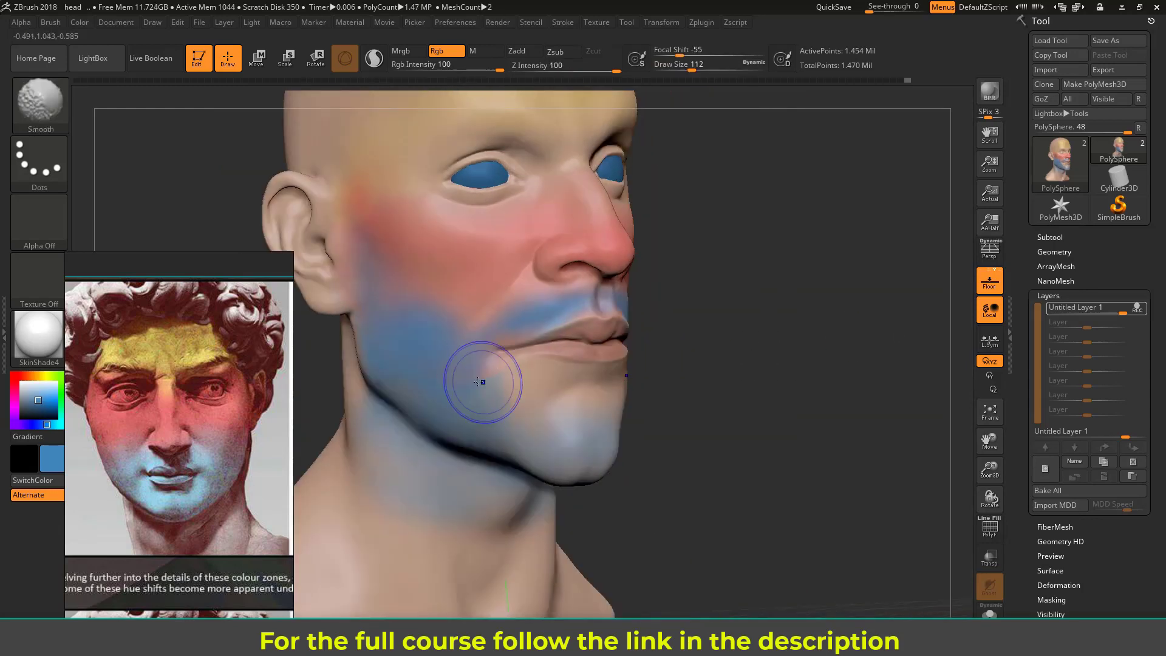
shift+drag(482, 383, 508, 368)
Cover the hair area of the scalp above and behind the ear in blue at draw size 251
alt+drag(789, 174, 751, 334)
key(bracketright)
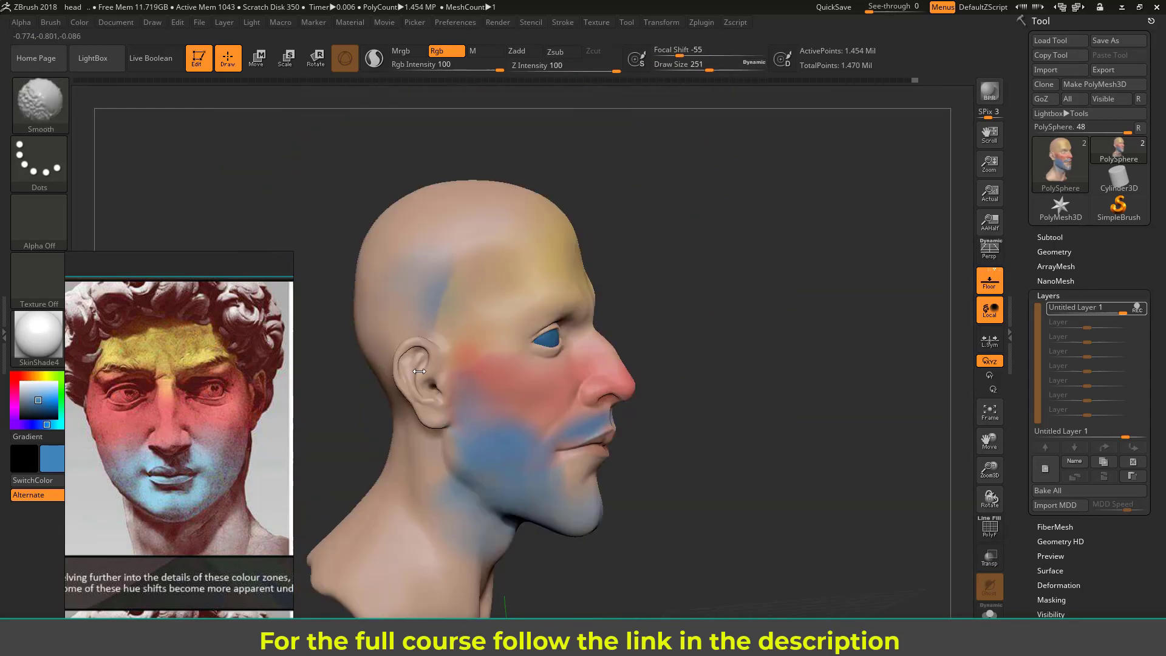
mouse_move(425, 292)
mouse_down()
mouse_move(435, 279)
mouse_move(419, 316)
mouse_move(377, 219)
mouse_move(480, 285)
mouse_move(361, 271)
mouse_move(370, 340)
mouse_move(355, 388)
mouse_up()
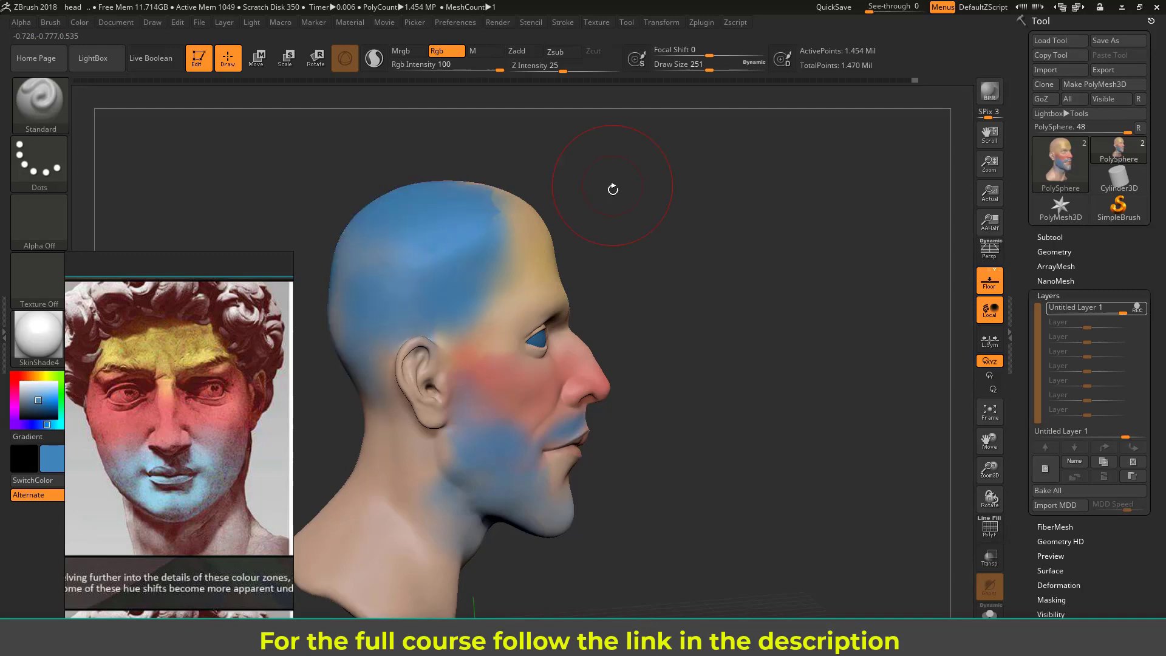
Bring up the detailed color-zone reference and paint muted teal-blue under the eyes toward the inner corners at draw size 59
mouse_move(612, 187)
mouse_down()
mouse_move(625, 227)
mouse_move(535, 255)
mouse_move(768, 281)
mouse_move(738, 258)
mouse_move(750, 255)
mouse_move(740, 243)
mouse_move(618, 310)
mouse_up()
drag(699, 308, 660, 315)
scroll(159, 419, down, 5)
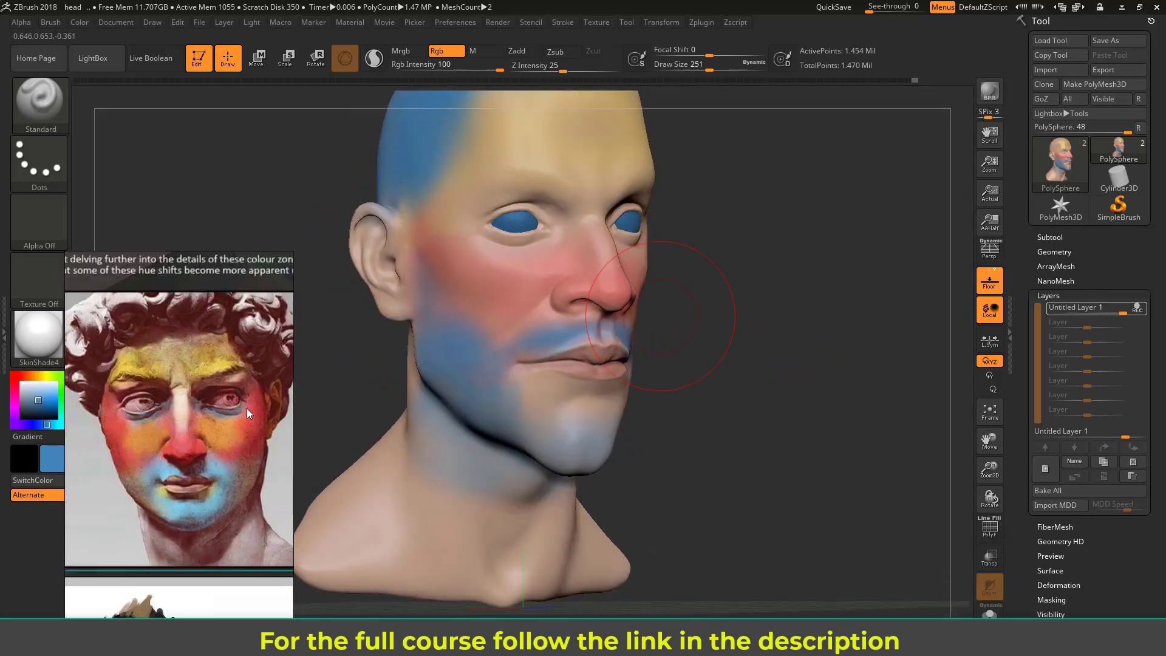
drag(749, 312, 754, 288)
key(s)
drag(500, 283, 472, 283)
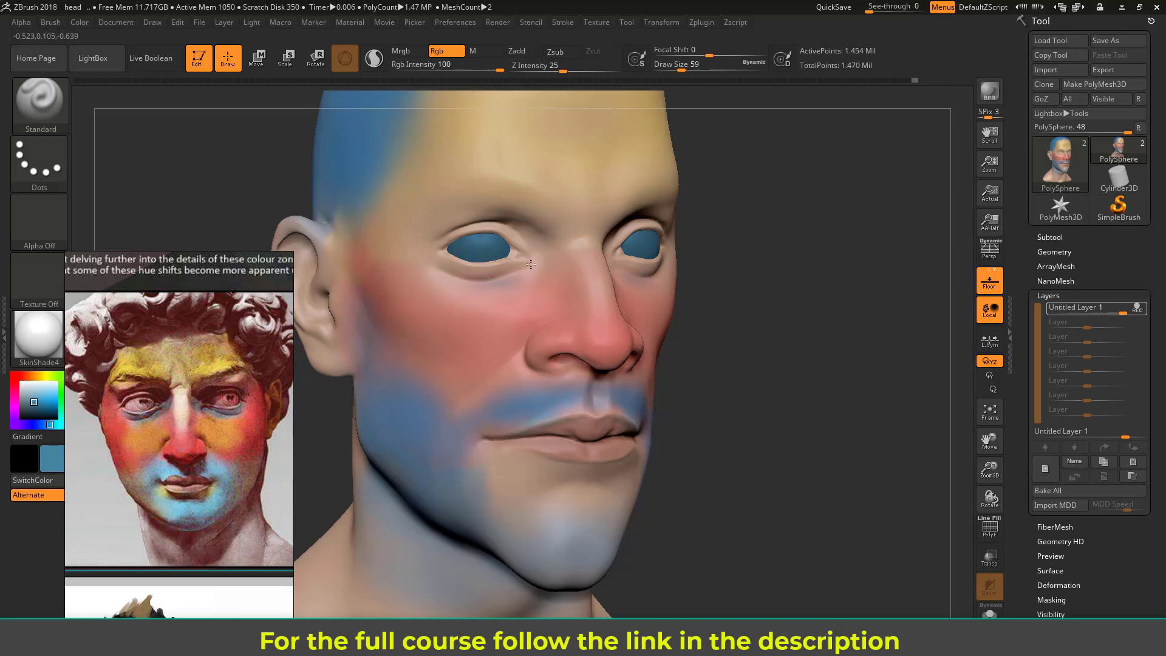
mouse_move(531, 264)
mouse_down()
mouse_move(466, 294)
mouse_move(454, 287)
mouse_move(489, 285)
mouse_move(473, 288)
mouse_up()
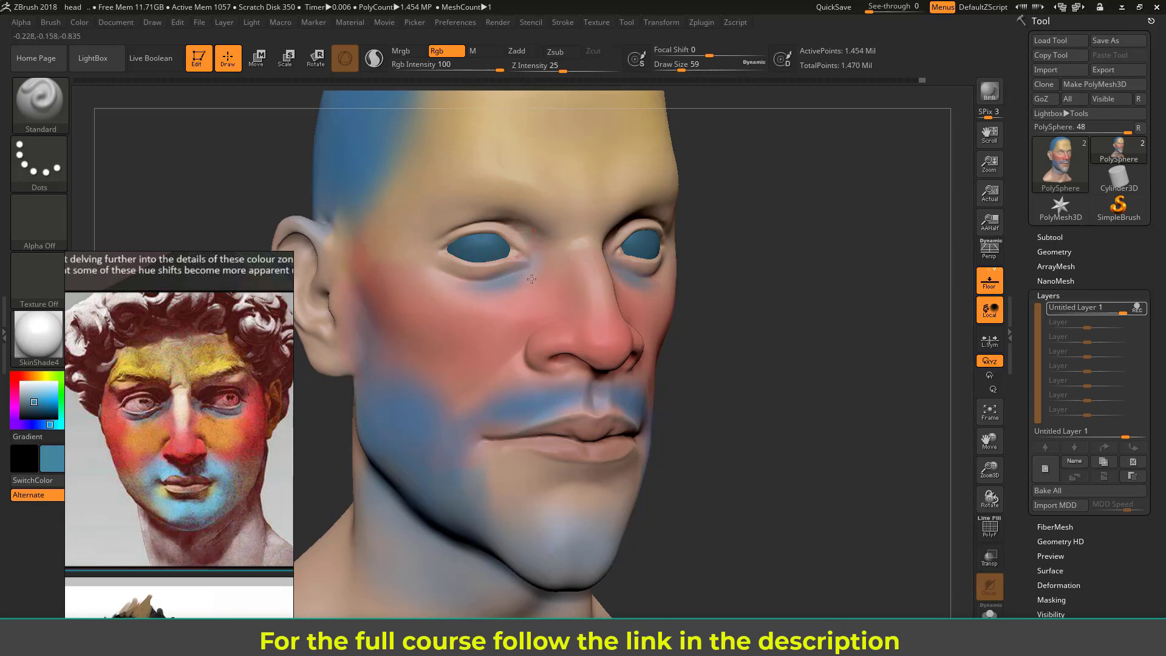
mouse_move(550, 248)
mouse_down()
mouse_move(524, 286)
mouse_move(462, 283)
mouse_up()
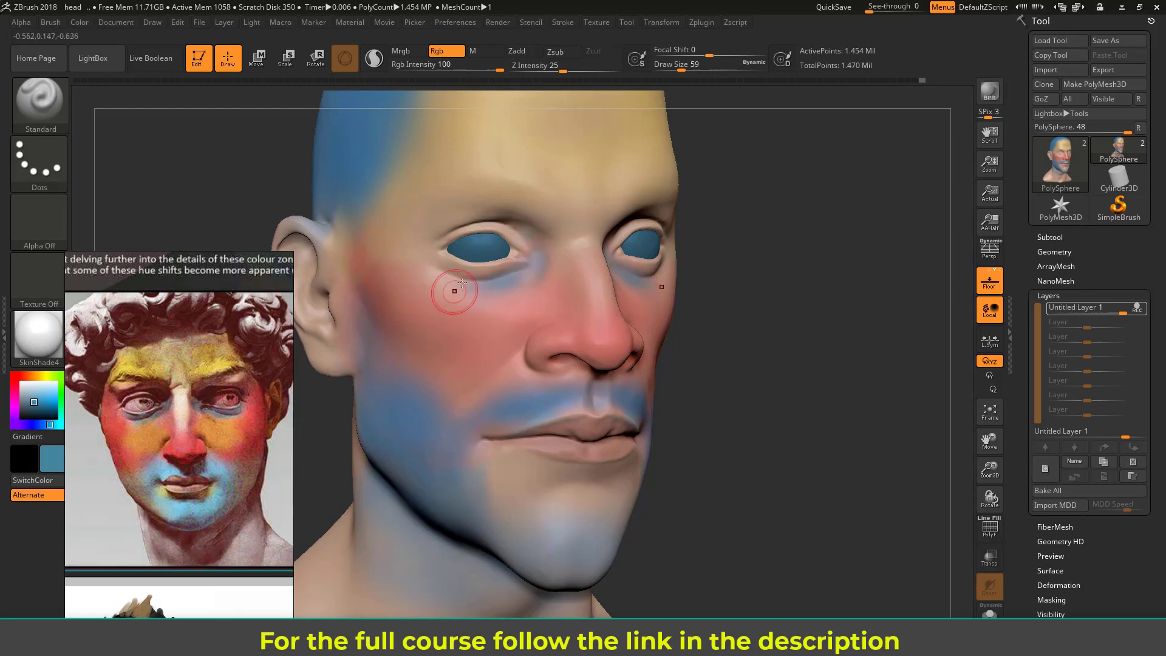
Change the paint color to golden yellow and paint below the mouth corners, raising the draw size to 74
drag(711, 271, 644, 272)
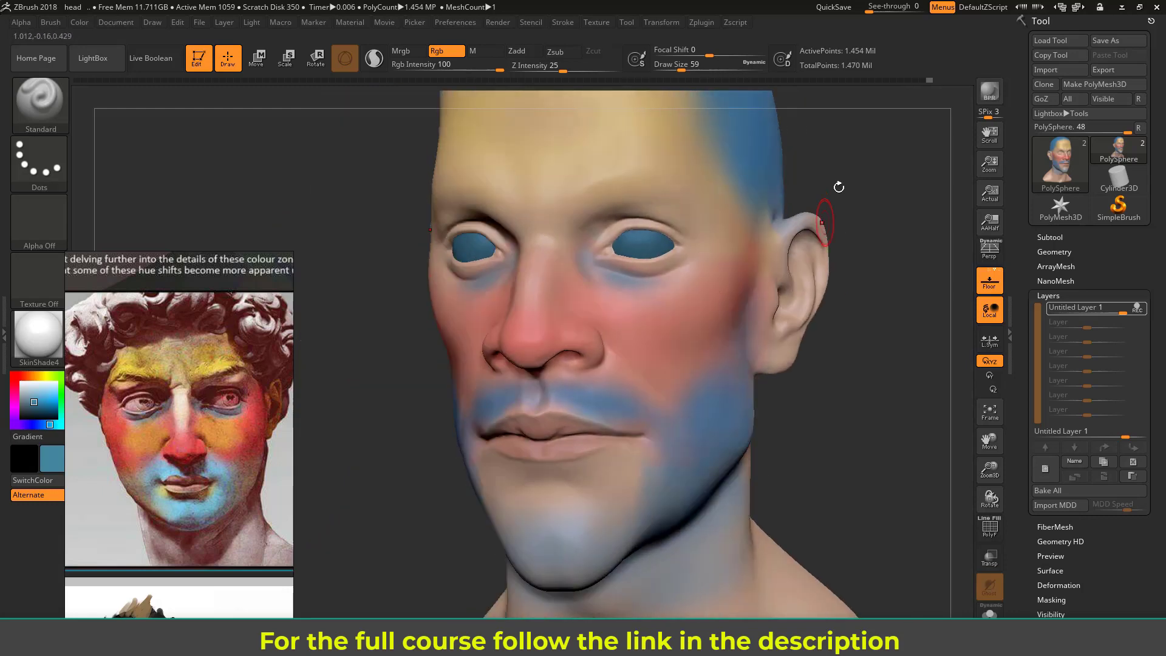
drag(878, 187, 726, 227)
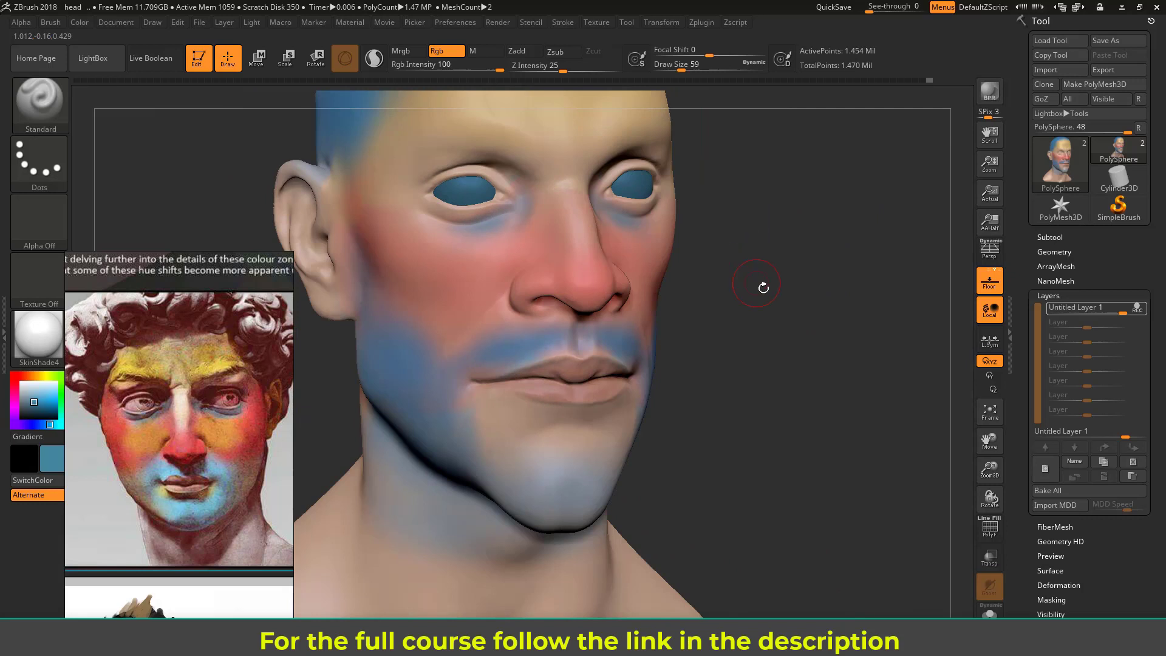
drag(763, 287, 650, 292)
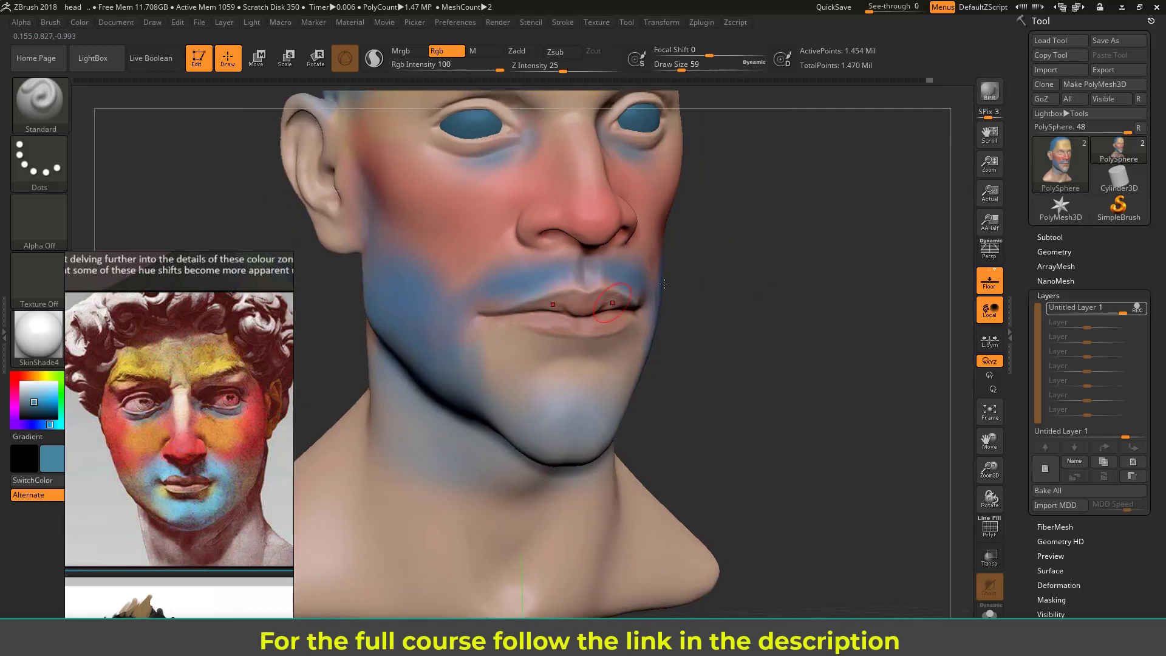
alt+drag(753, 254, 751, 269)
drag(45, 376, 45, 399)
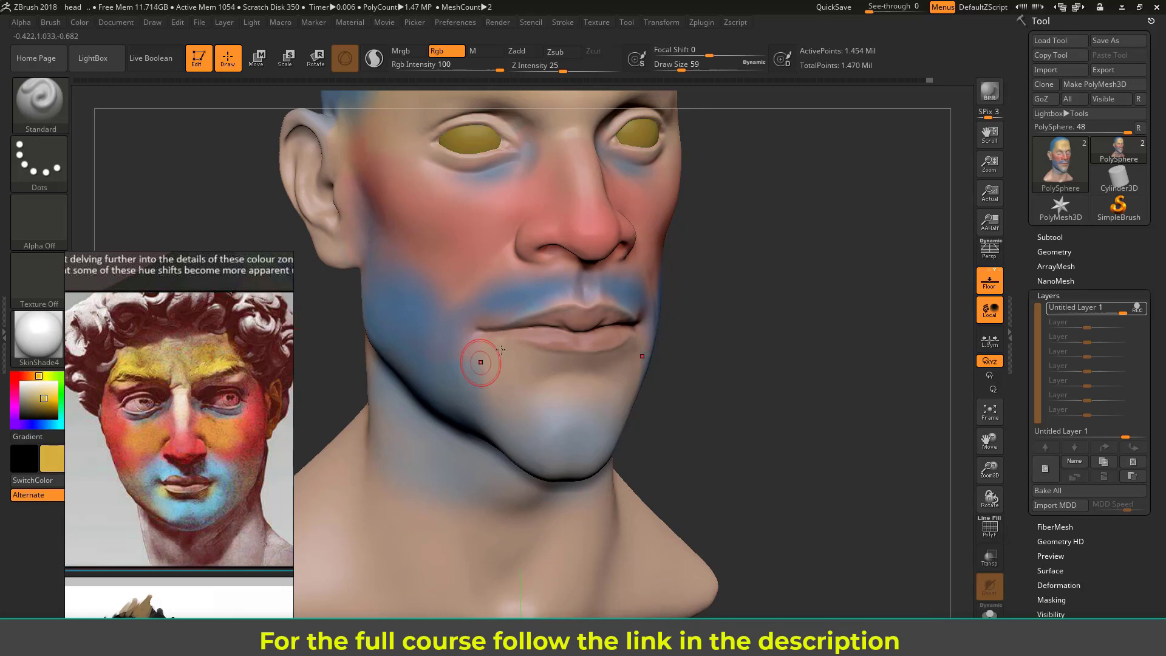
key(s)
drag(506, 353, 511, 353)
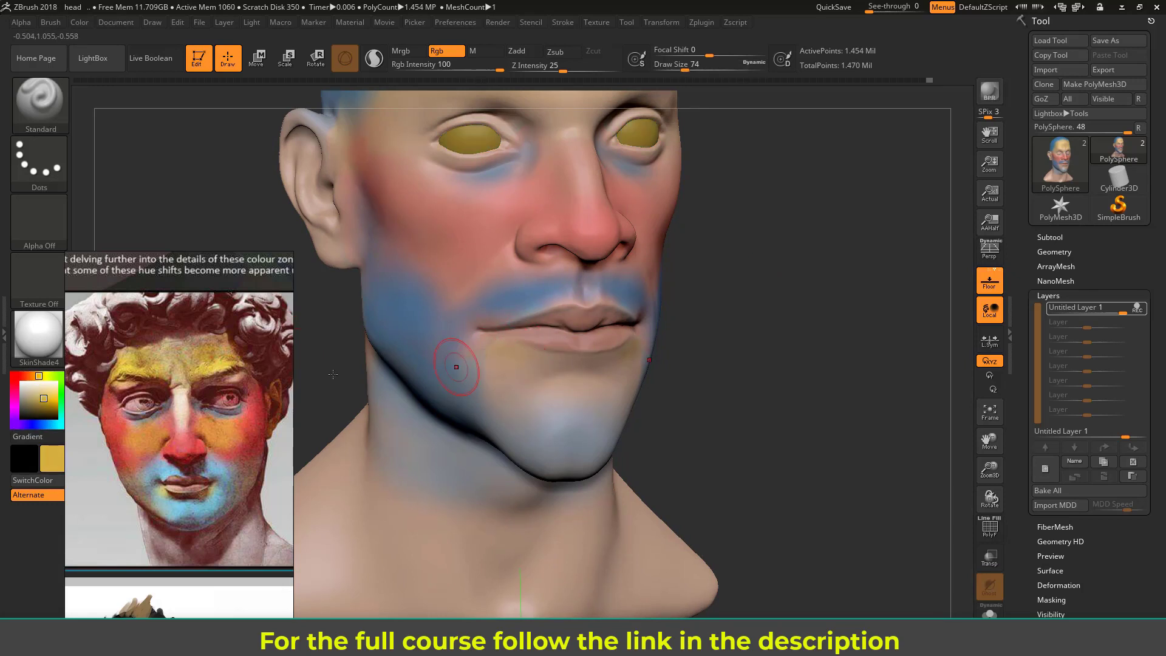
Change the paint color to pale beige, paint below the lower lip and smooth the color transition toward the chin
click(36, 392)
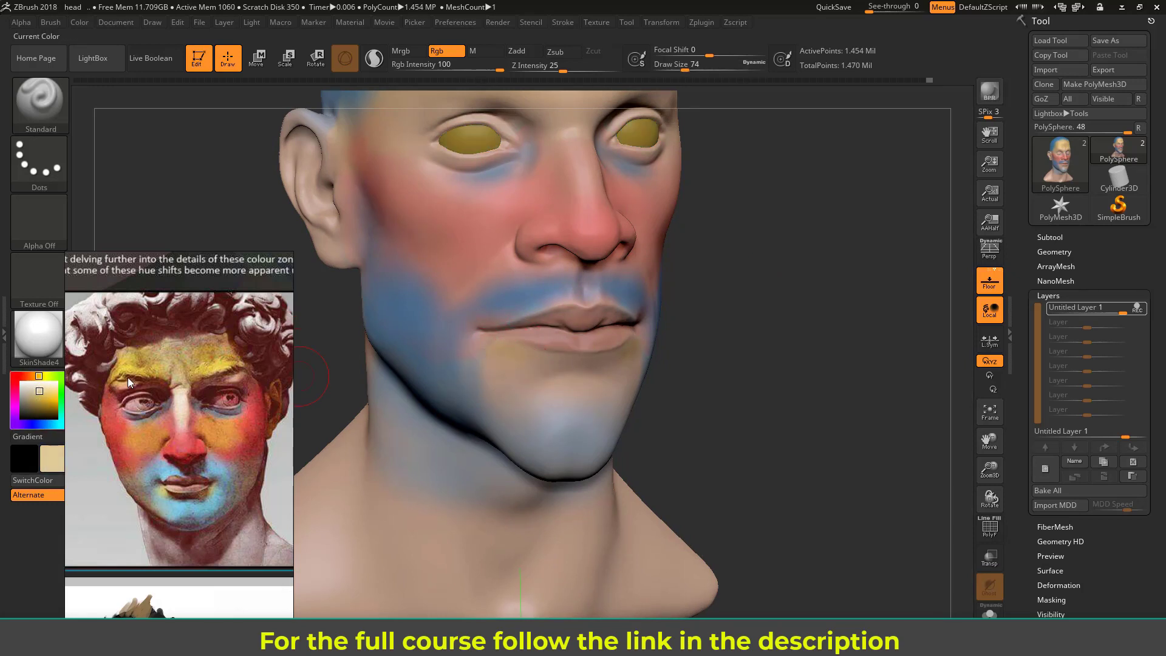
drag(495, 354, 524, 356)
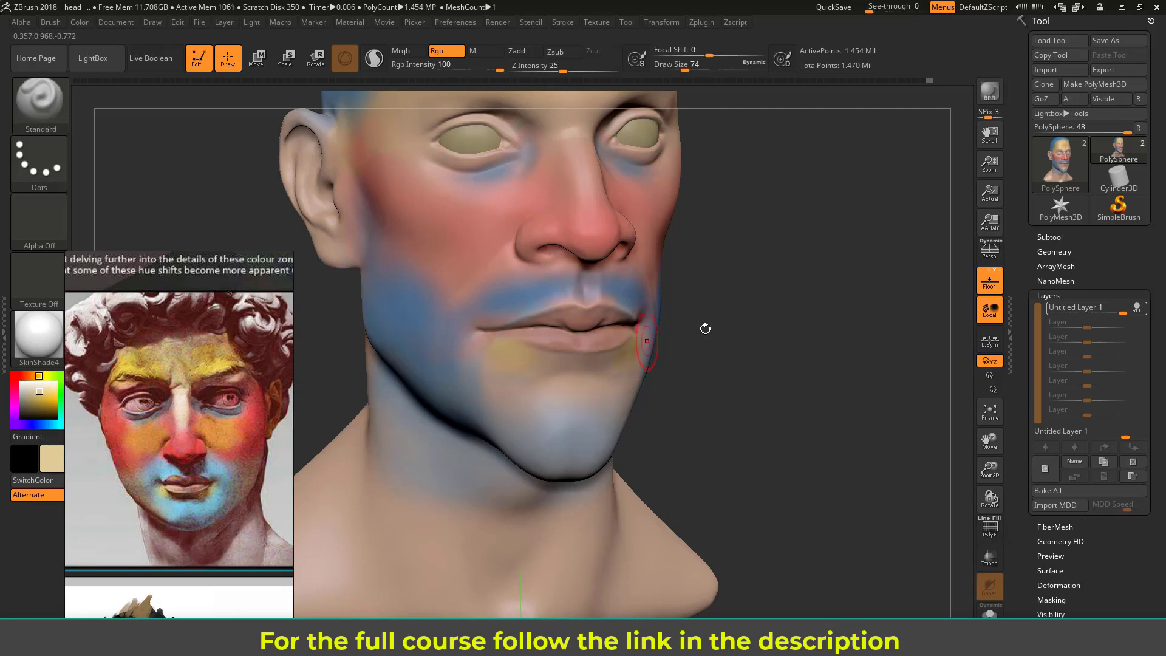
alt+drag(705, 328, 701, 344)
shift+drag(501, 403, 535, 393)
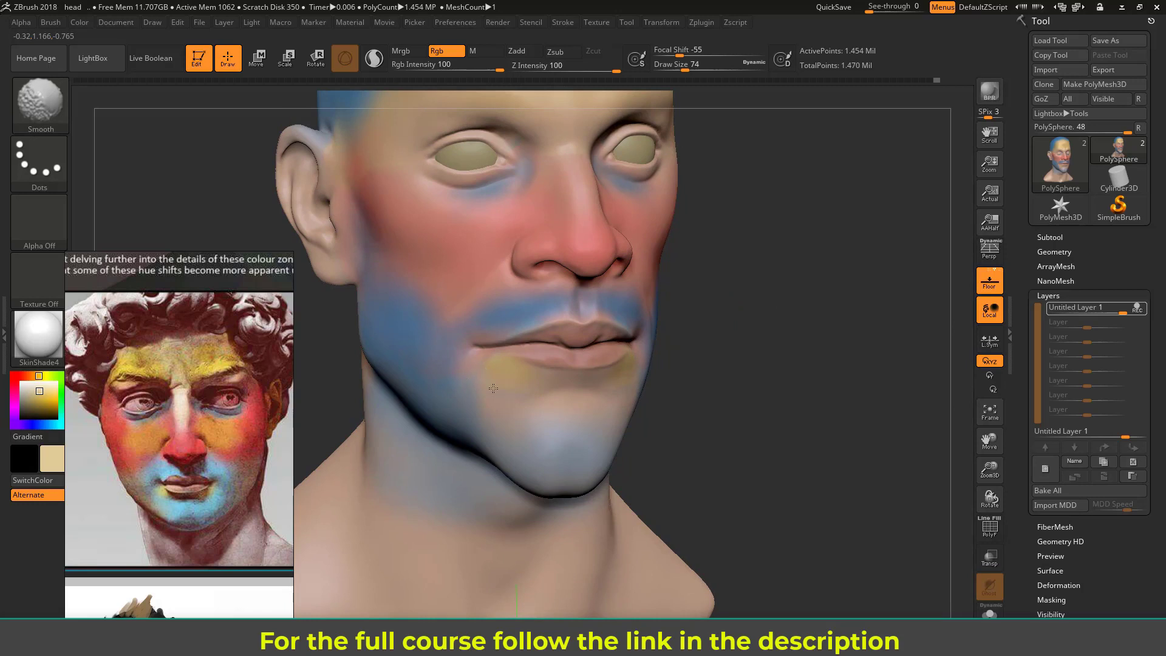
Lighten the paint color to a pale off-white and paint a highlight down the bridge of the nose at draw size 74
alt+drag(757, 308, 734, 429)
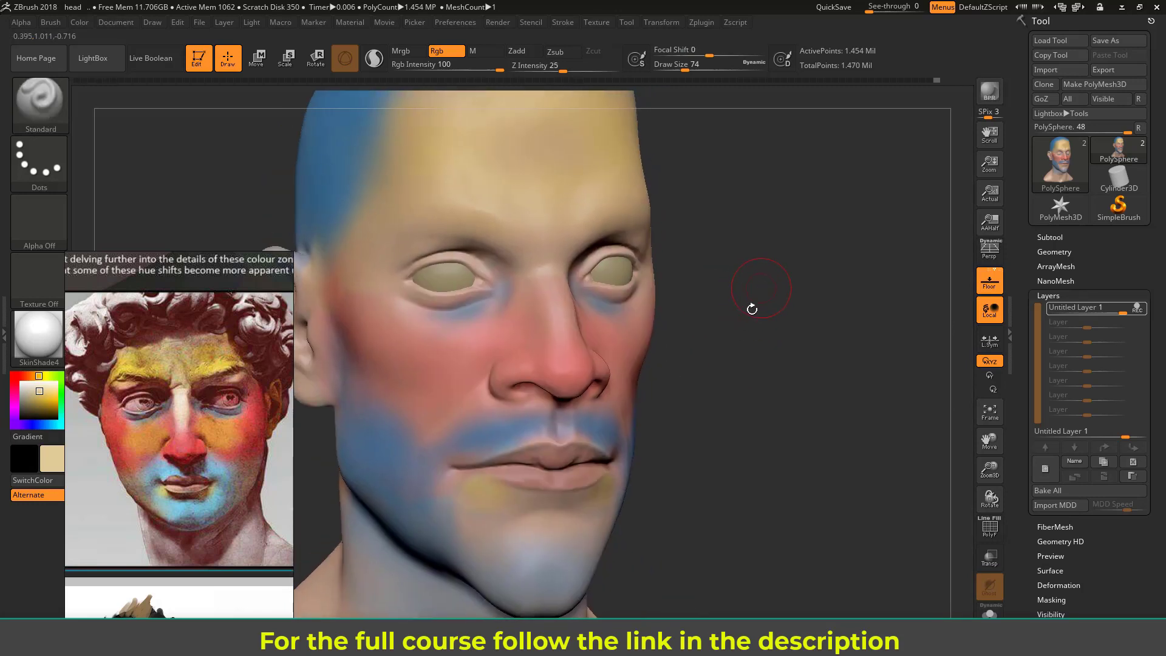
alt+drag(752, 308, 742, 339)
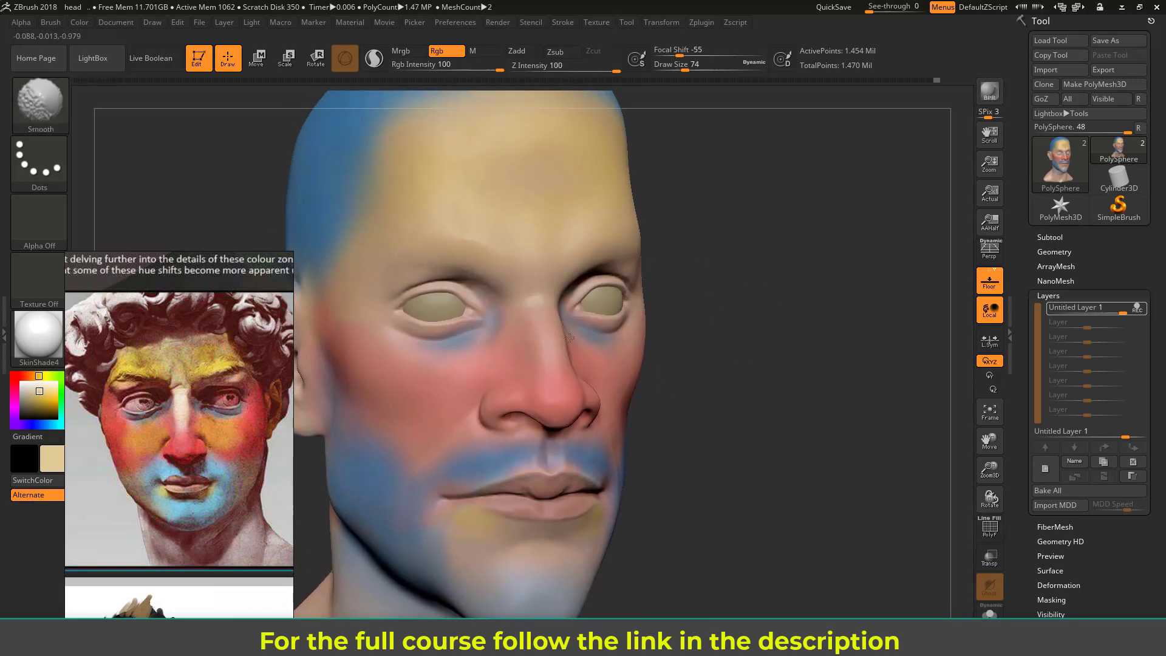
drag(735, 295, 356, 381)
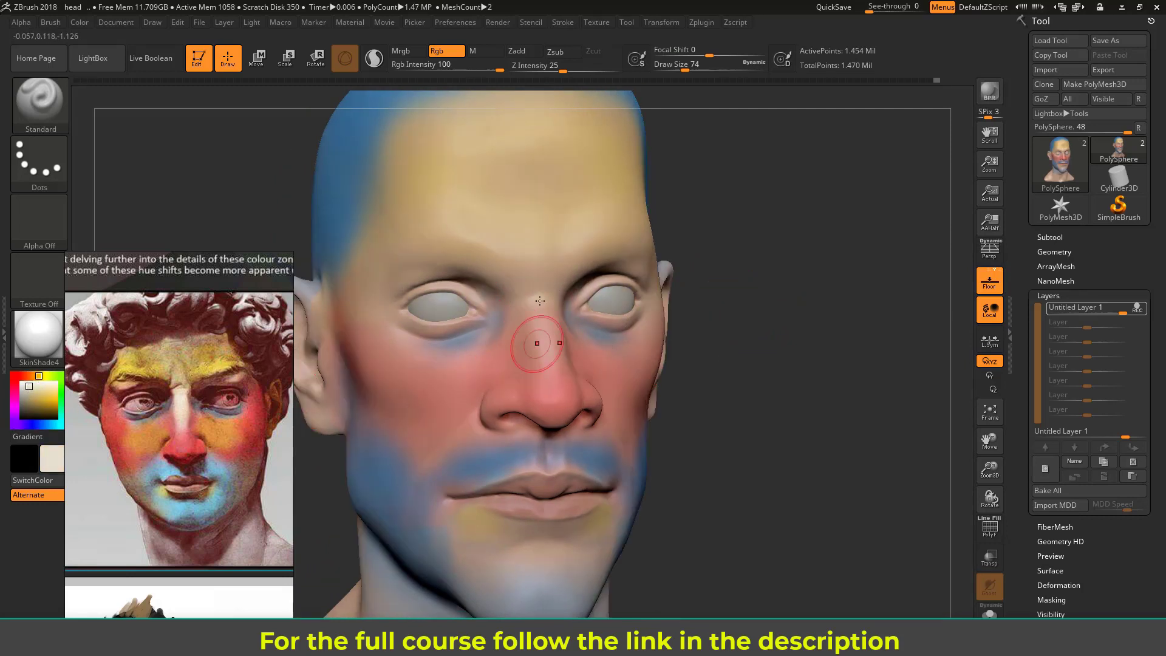
mouse_move(538, 345)
mouse_down()
mouse_move(544, 334)
mouse_move(540, 350)
mouse_up()
drag(540, 349, 531, 346)
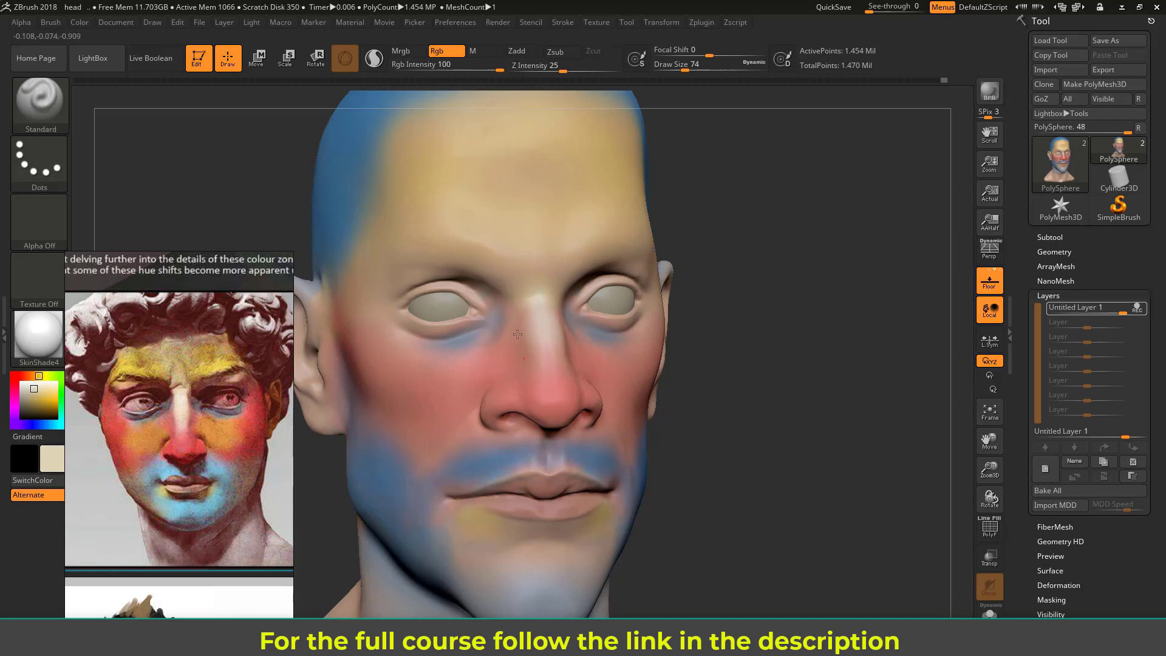
key(shift)
Change the paint color to golden orange and paint the inner cheeks beside the nose at draw size 101
mouse_move(734, 362)
mouse_down()
mouse_move(755, 359)
mouse_move(752, 338)
mouse_up()
mouse_move(31, 397)
mouse_down()
mouse_move(44, 398)
mouse_move(35, 376)
mouse_up()
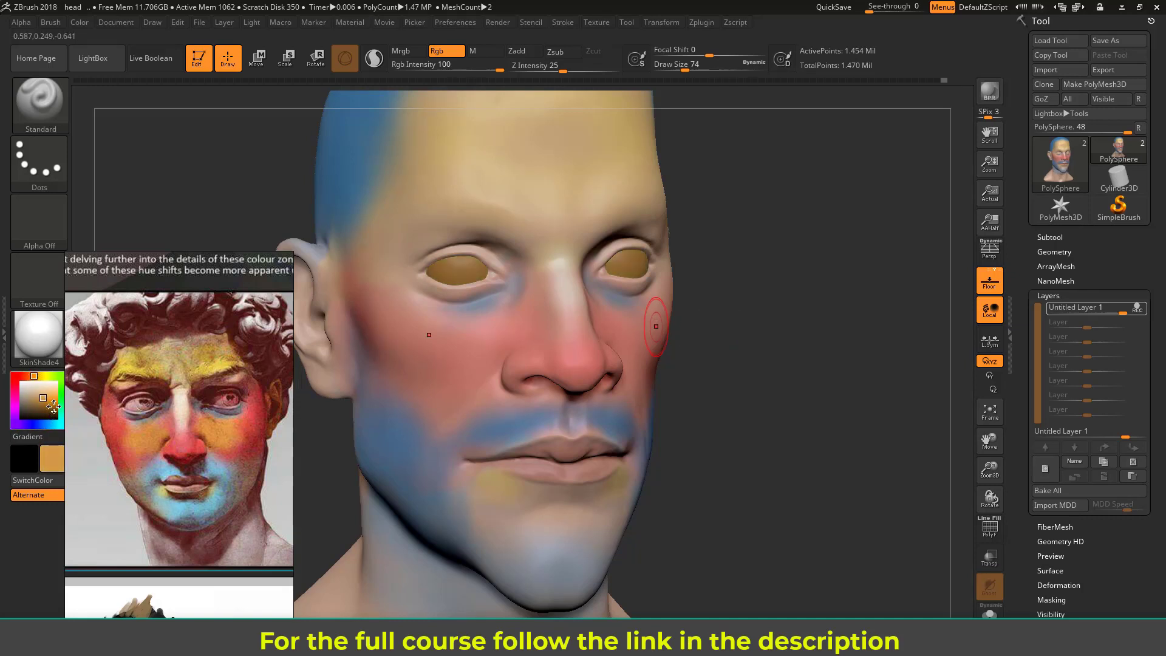
key(s)
mouse_move(464, 345)
mouse_down()
mouse_move(448, 355)
mouse_move(513, 319)
mouse_move(453, 360)
mouse_up()
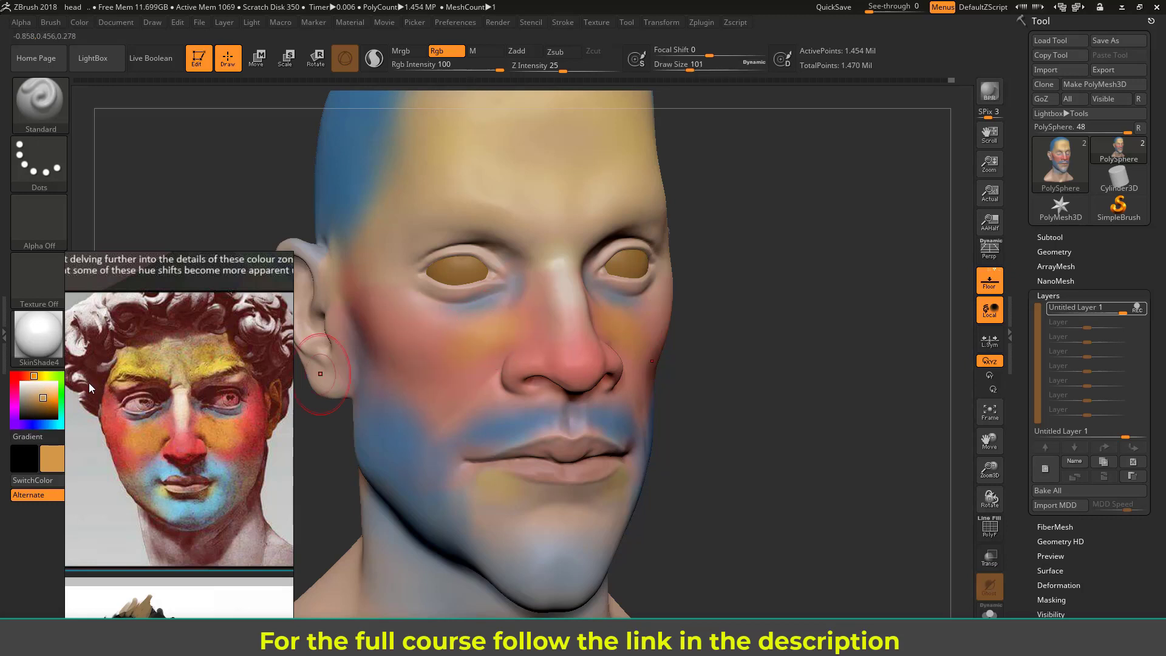
Lighten the paint color to pale peach and blend it over the cheeks below the eyes
drag(43, 396, 42, 392)
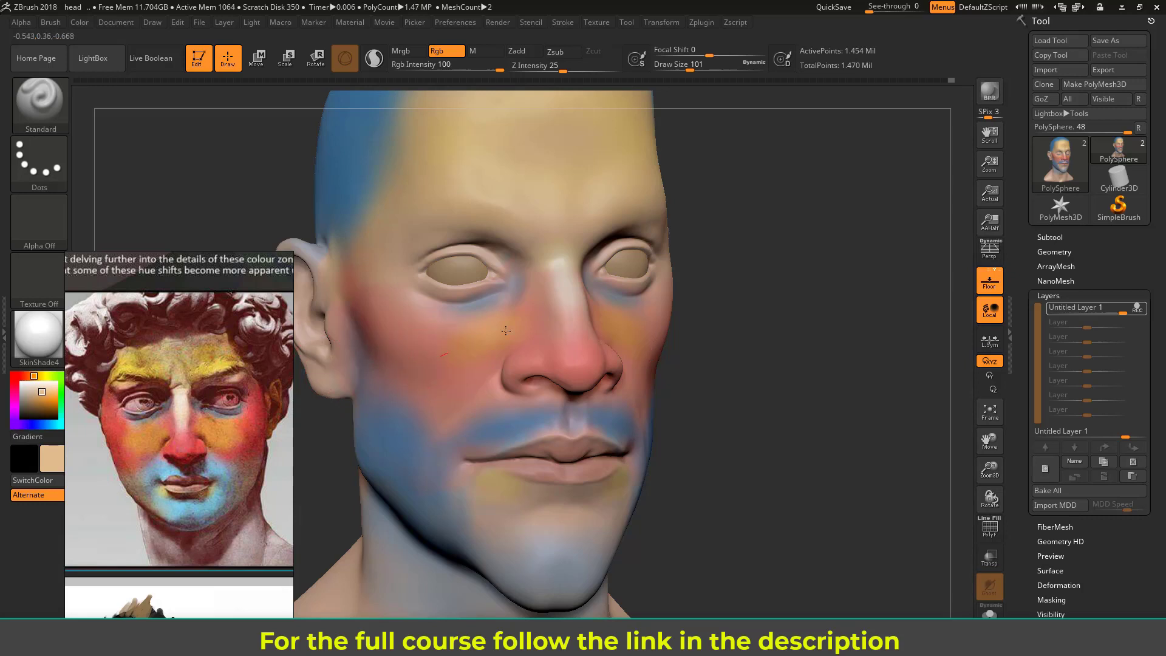
mouse_move(494, 318)
mouse_down()
mouse_move(514, 303)
mouse_move(445, 341)
mouse_up()
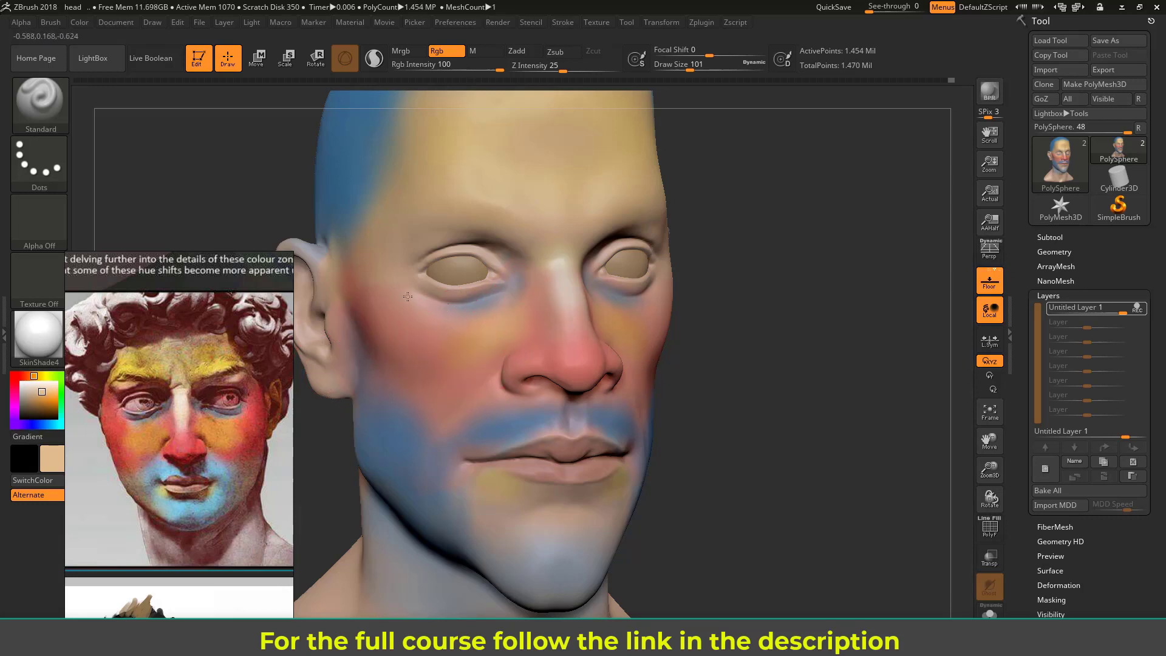
alt+drag(763, 308, 738, 310)
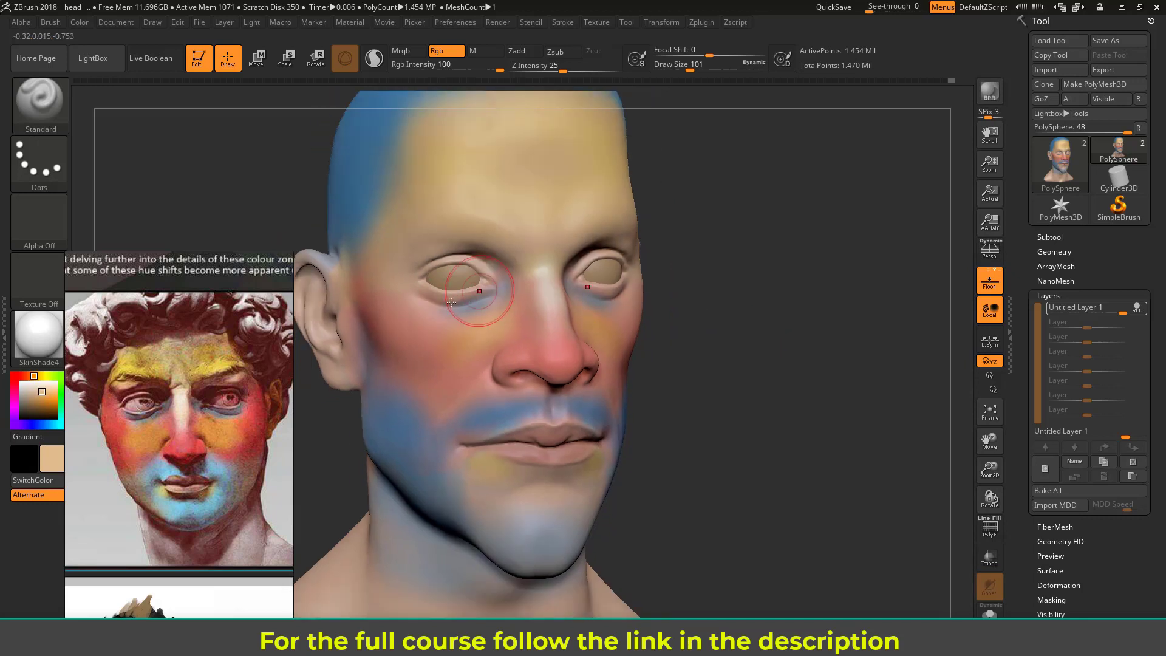
alt+drag(764, 406, 723, 407)
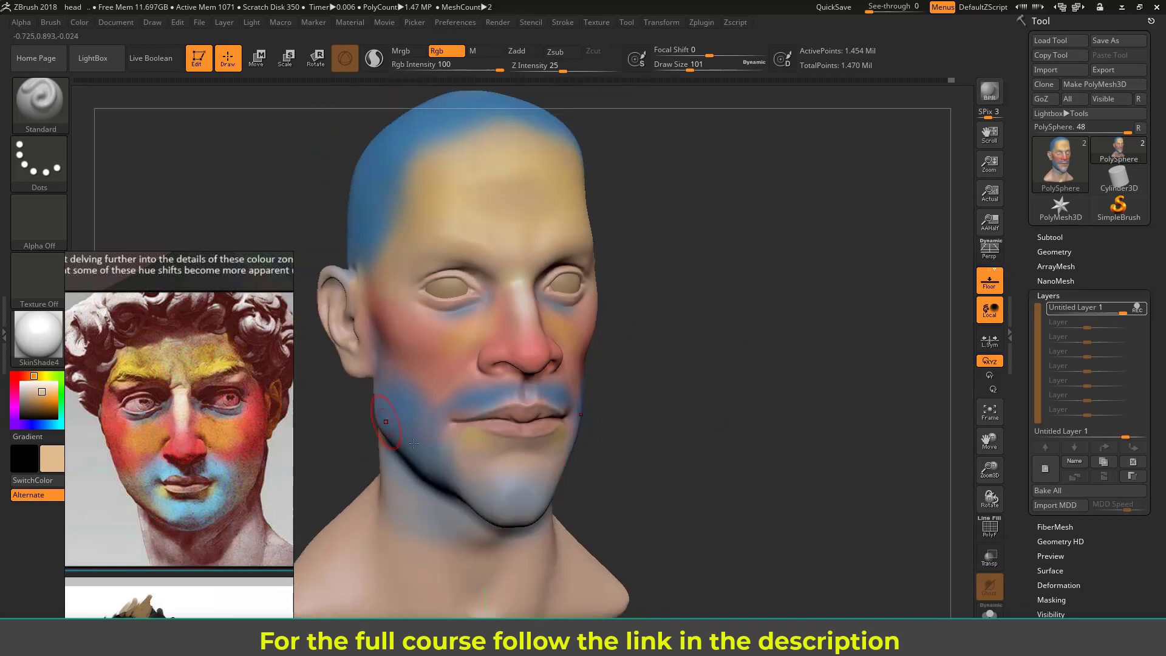
alt+drag(676, 359, 720, 304)
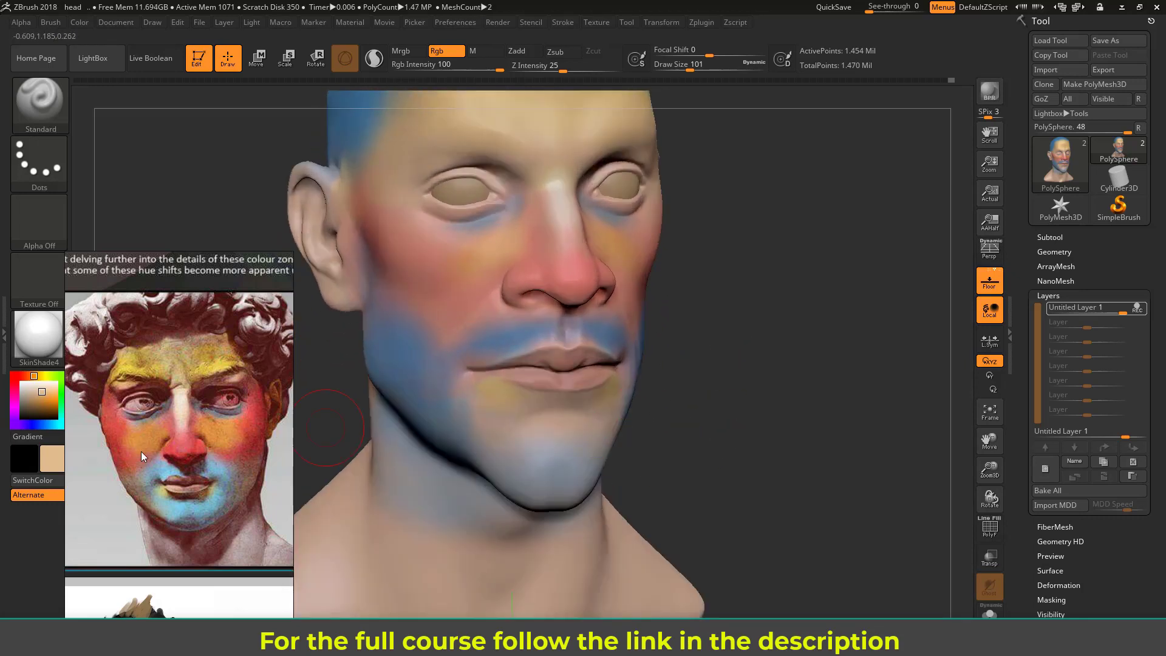
Change the paint color to light blue and paint the chin and front of the jaw at draw size 140
click(46, 425)
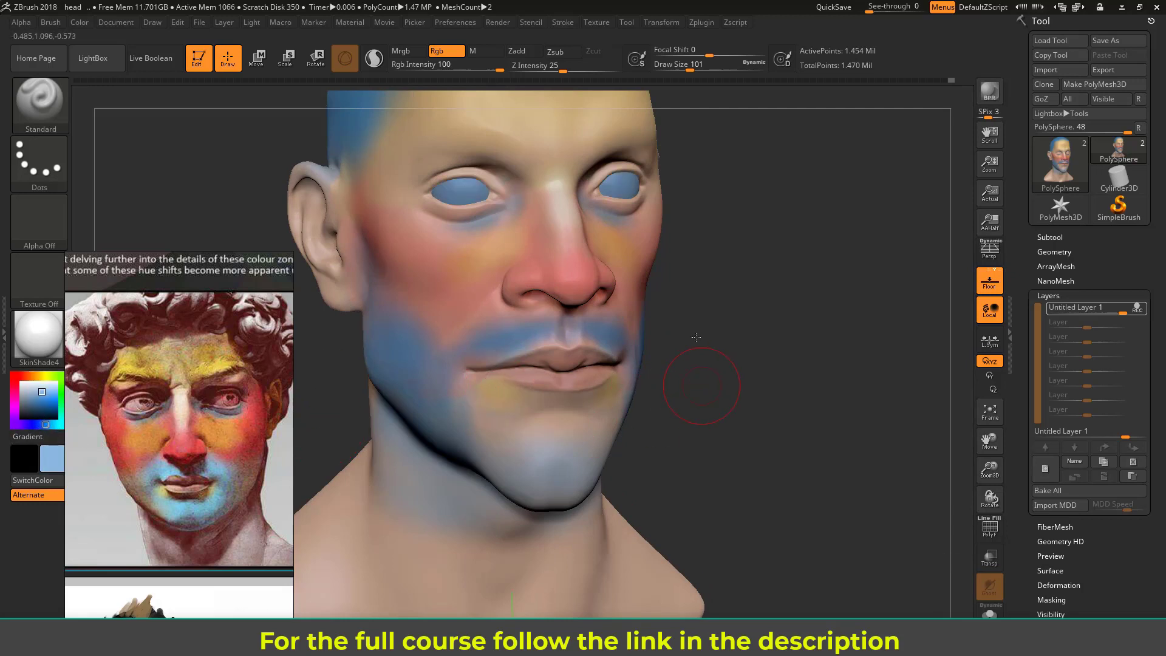
mouse_move(697, 337)
alt+mouse_down()
mouse_move(692, 283)
mouse_move(679, 301)
alt+mouse_up()
key(s)
mouse_move(482, 369)
mouse_down()
mouse_move(492, 369)
mouse_move(505, 442)
mouse_up()
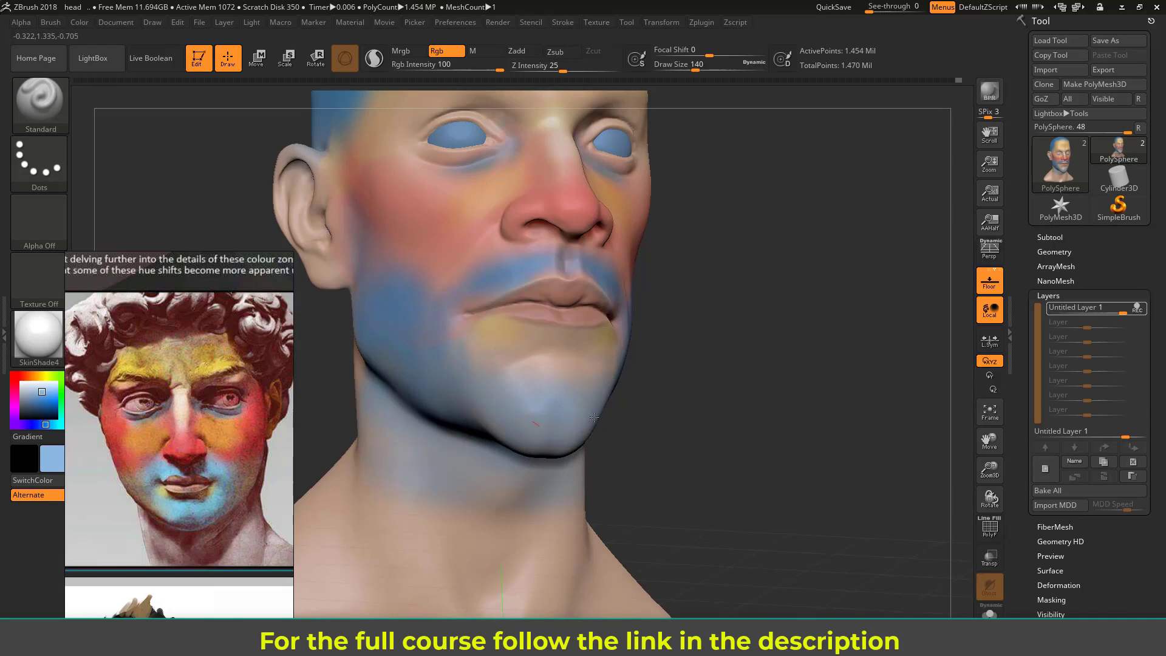
drag(528, 397, 580, 407)
drag(745, 267, 763, 323)
alt+drag(796, 261, 156, 194)
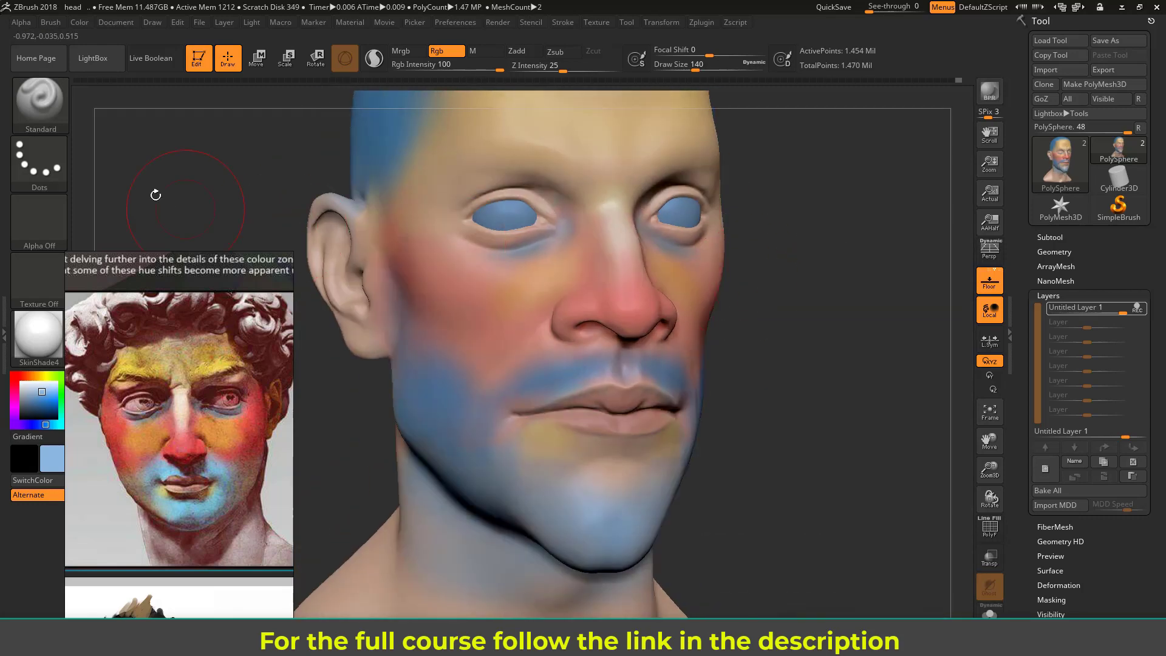
Set the Standard brush to the Spray stroke with Alpha 08 for mottled painting
click(49, 169)
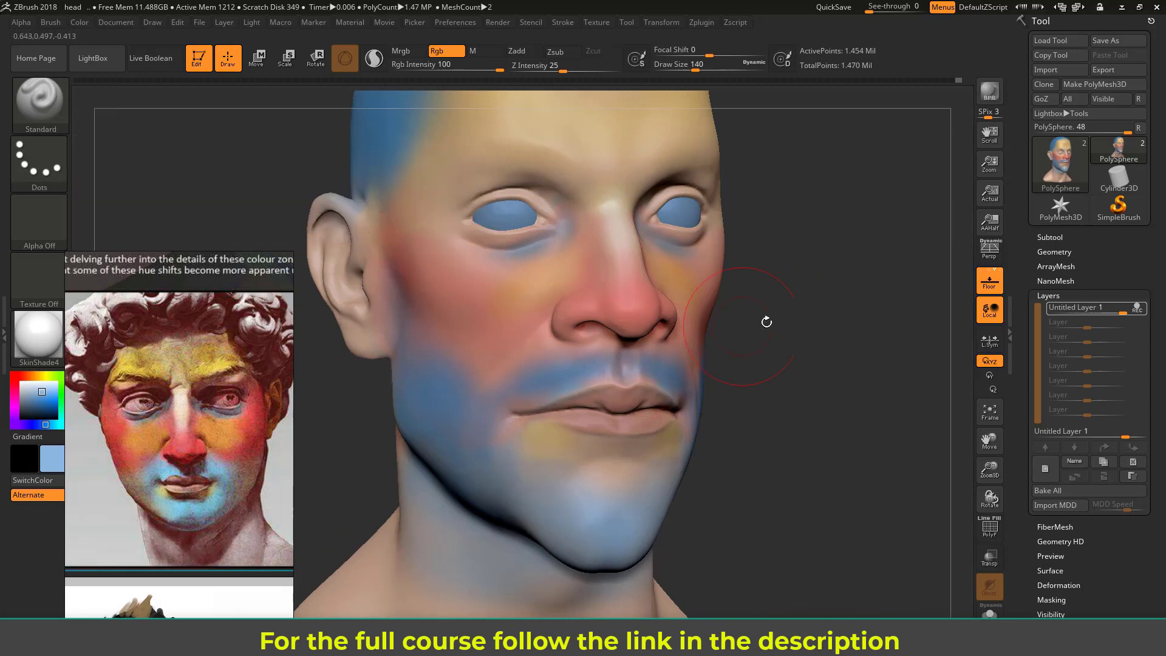
mouse_move(805, 330)
alt+mouse_down()
mouse_move(823, 292)
mouse_move(881, 292)
alt+mouse_up()
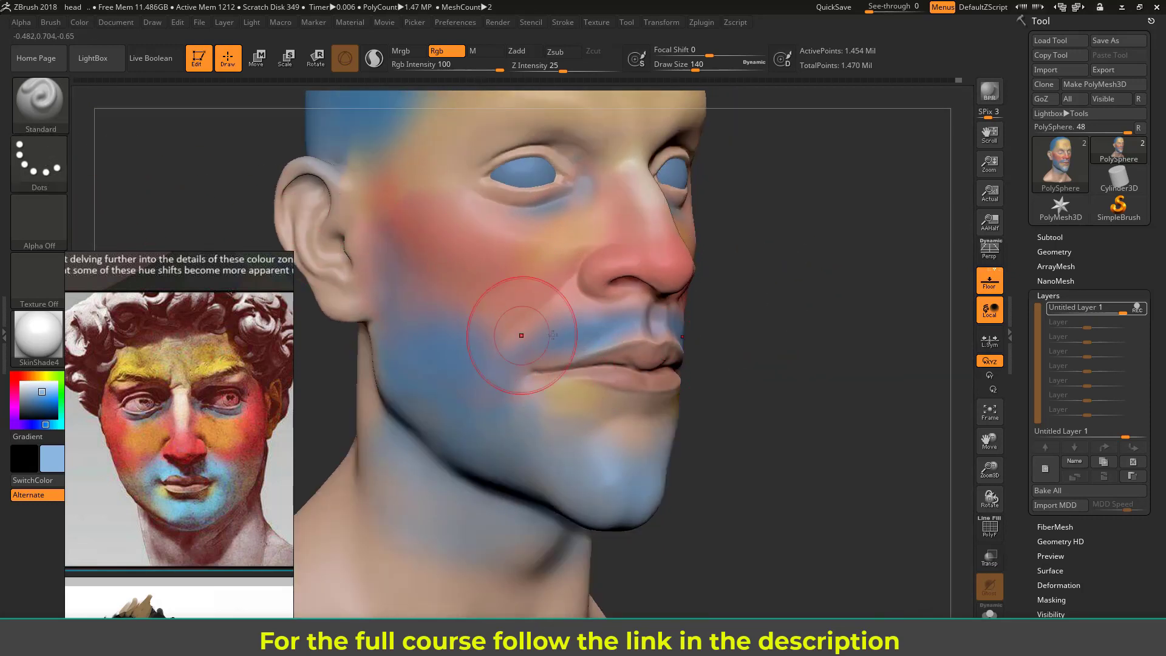
click(38, 164)
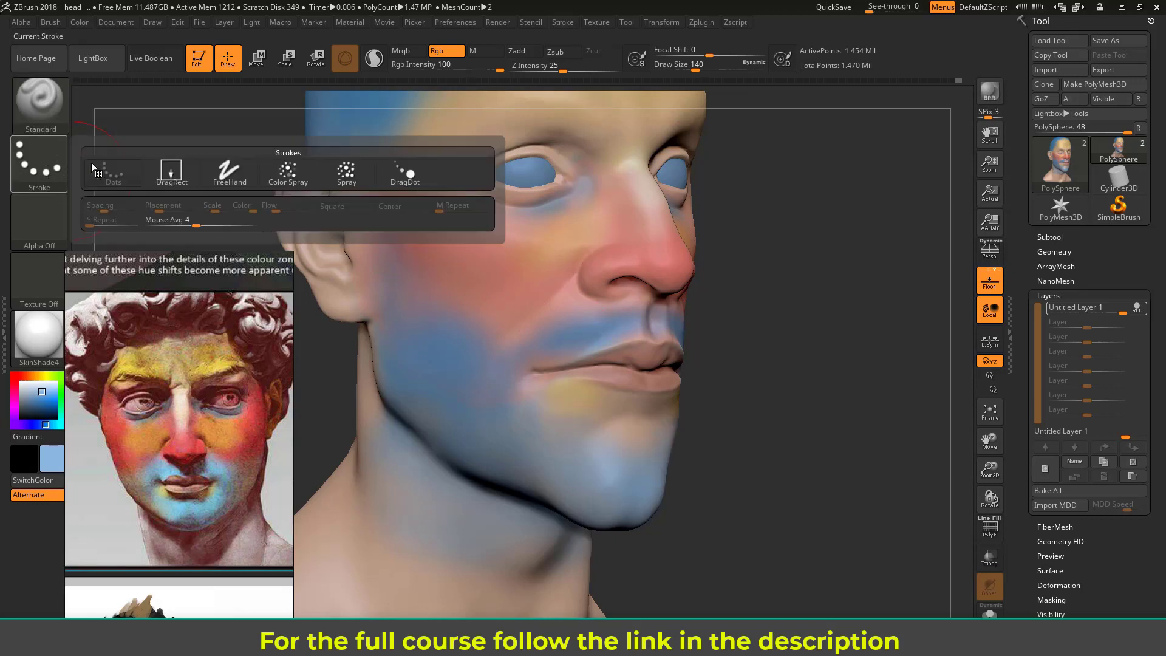
click(347, 174)
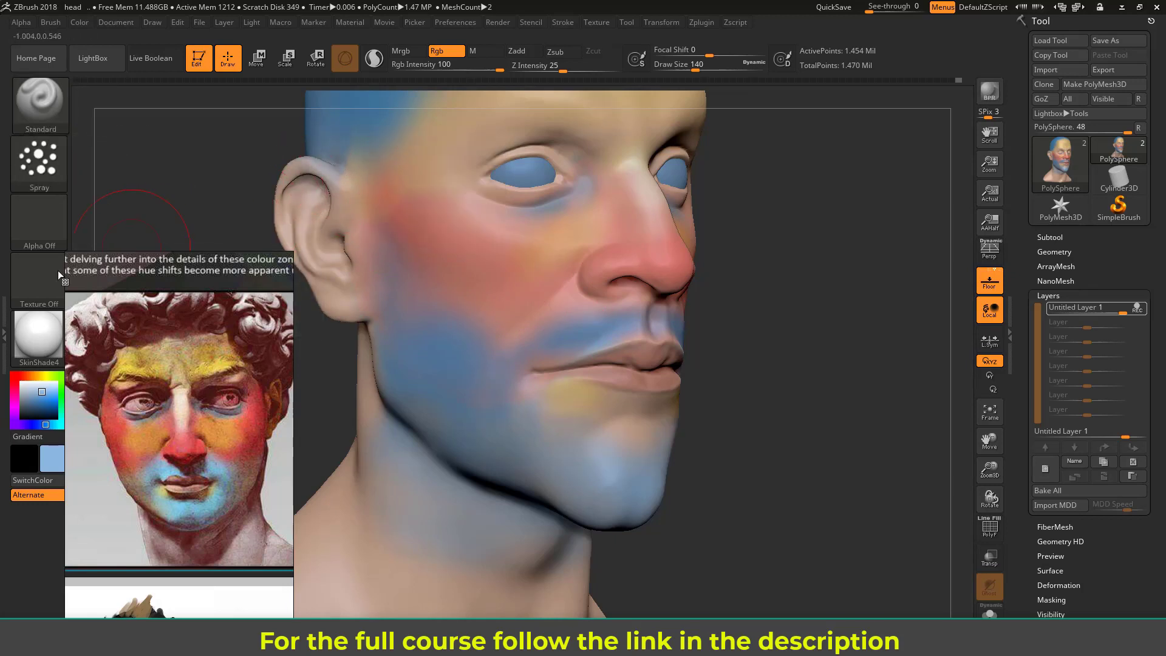
click(42, 216)
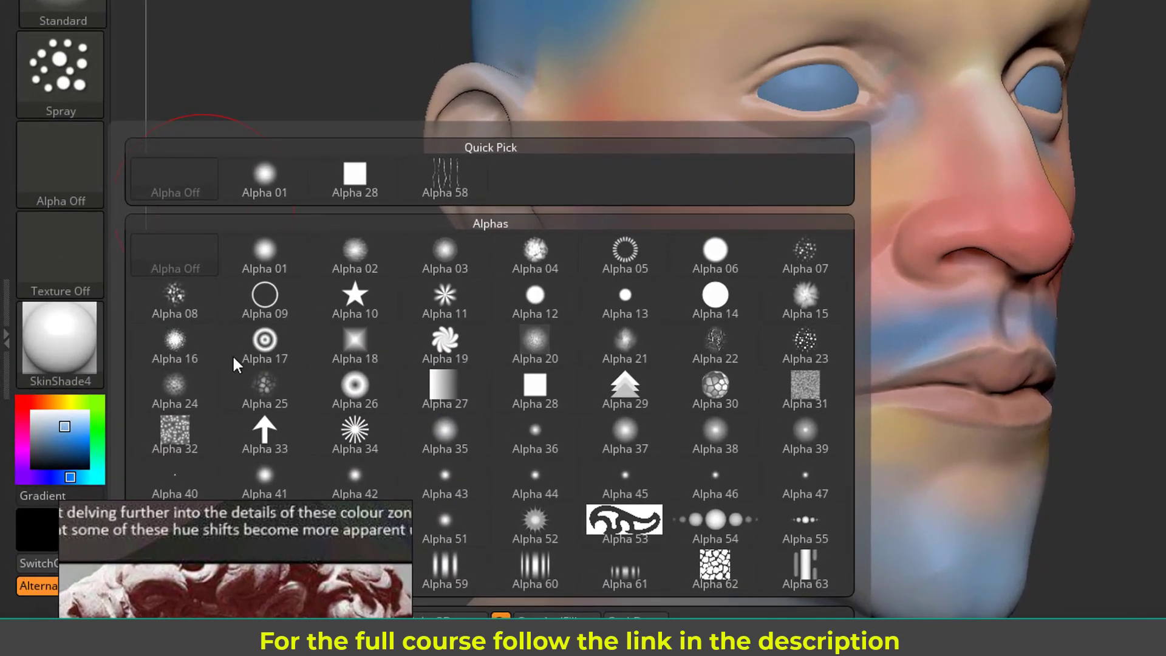
click(190, 299)
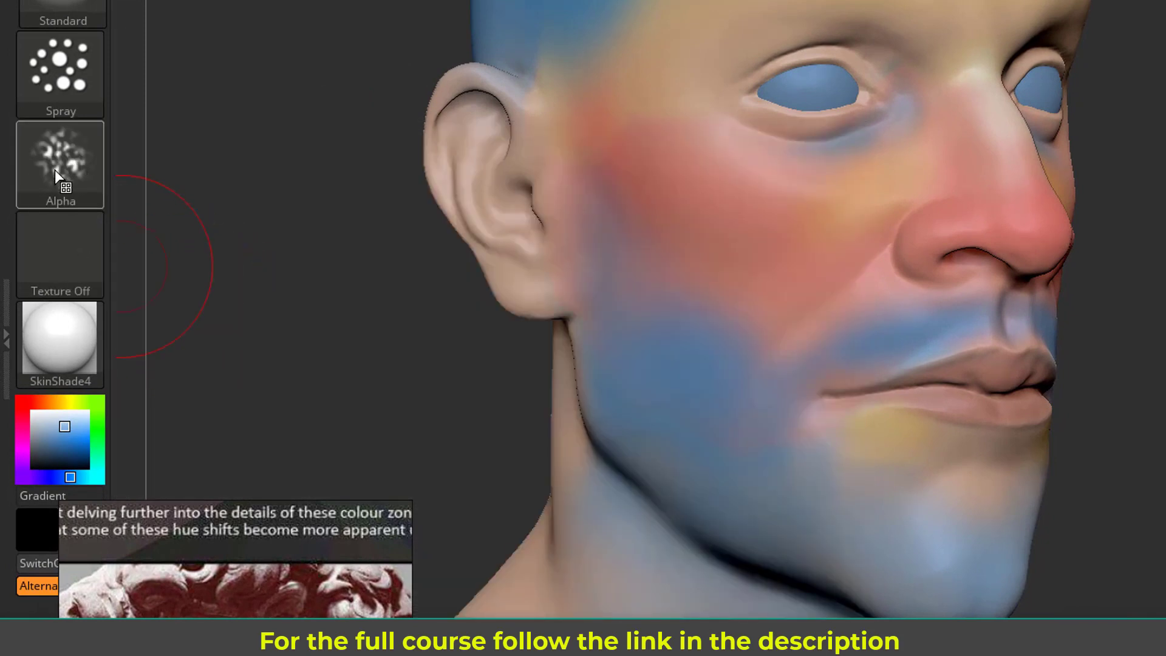
Choose a more muted blue and spray subtle variation over the jaw, upper lip and scalp
alt+drag(315, 260, 299, 257)
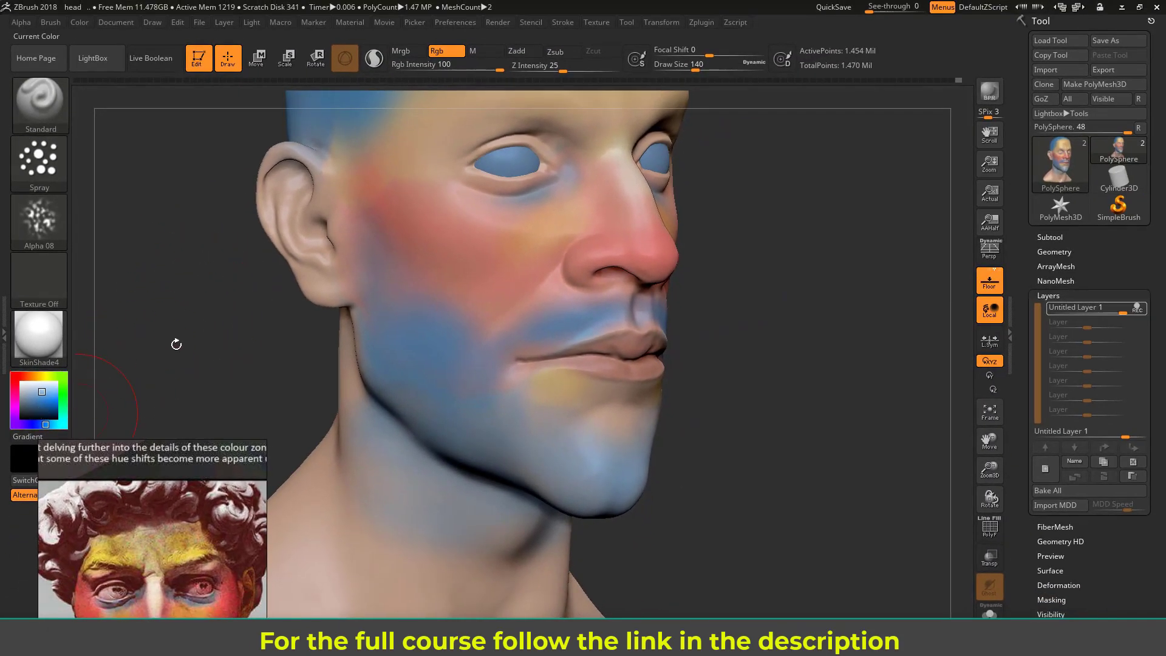
alt+drag(181, 318, 193, 265)
drag(72, 393, 77, 391)
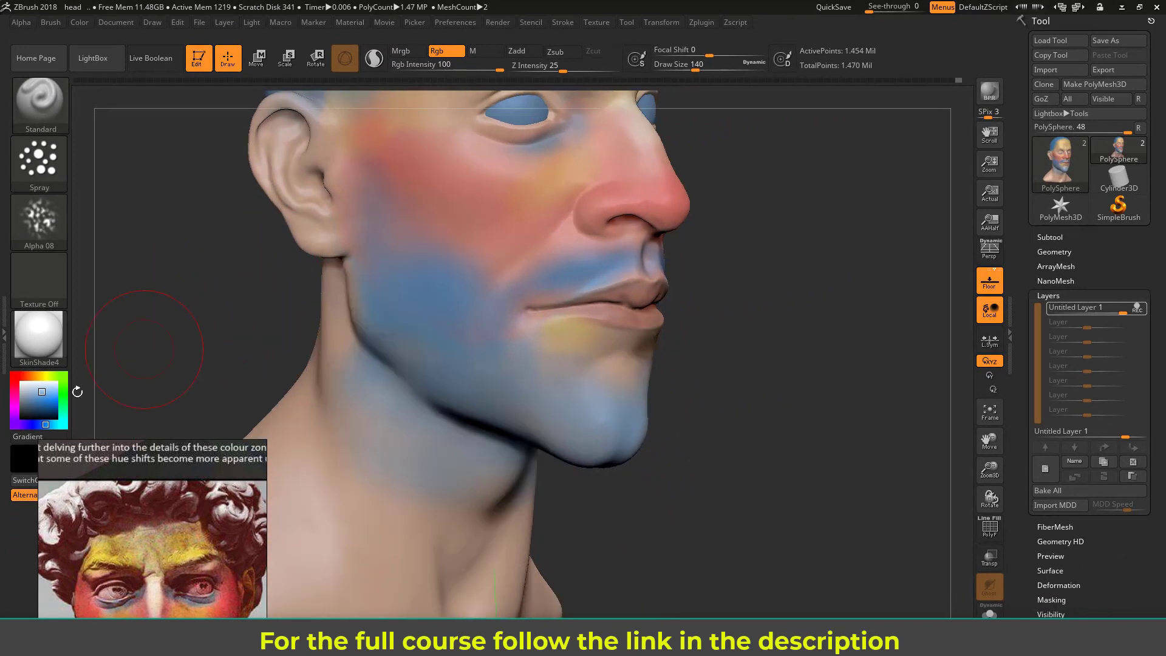
click(35, 397)
alt+drag(268, 256, 270, 305)
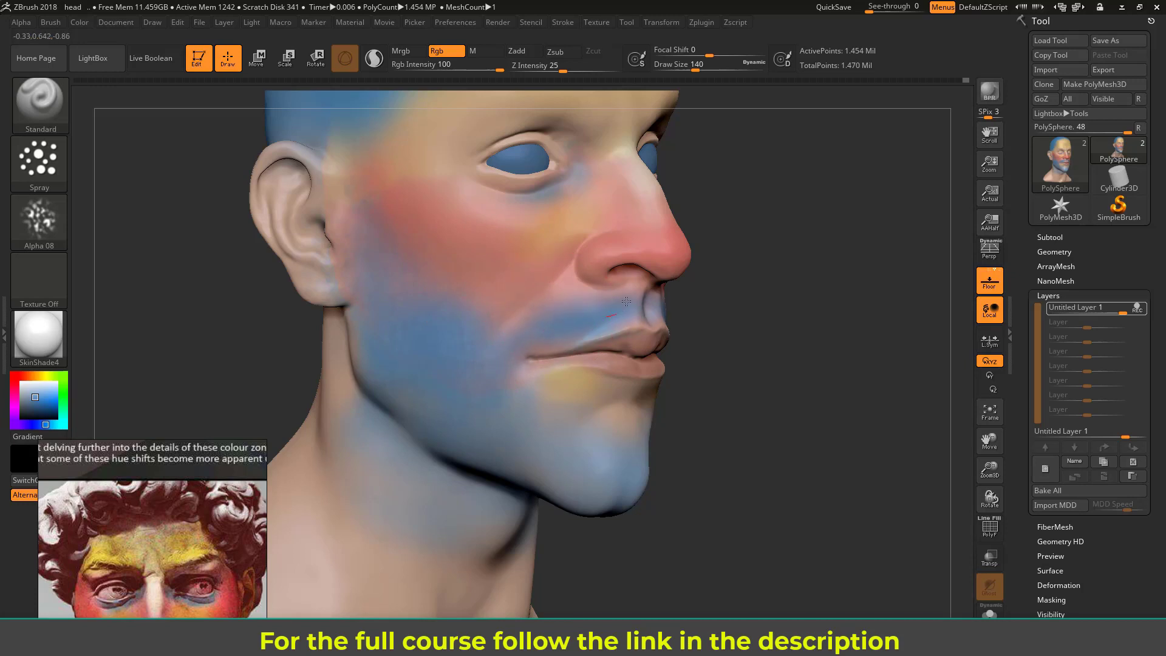
drag(705, 364, 698, 341)
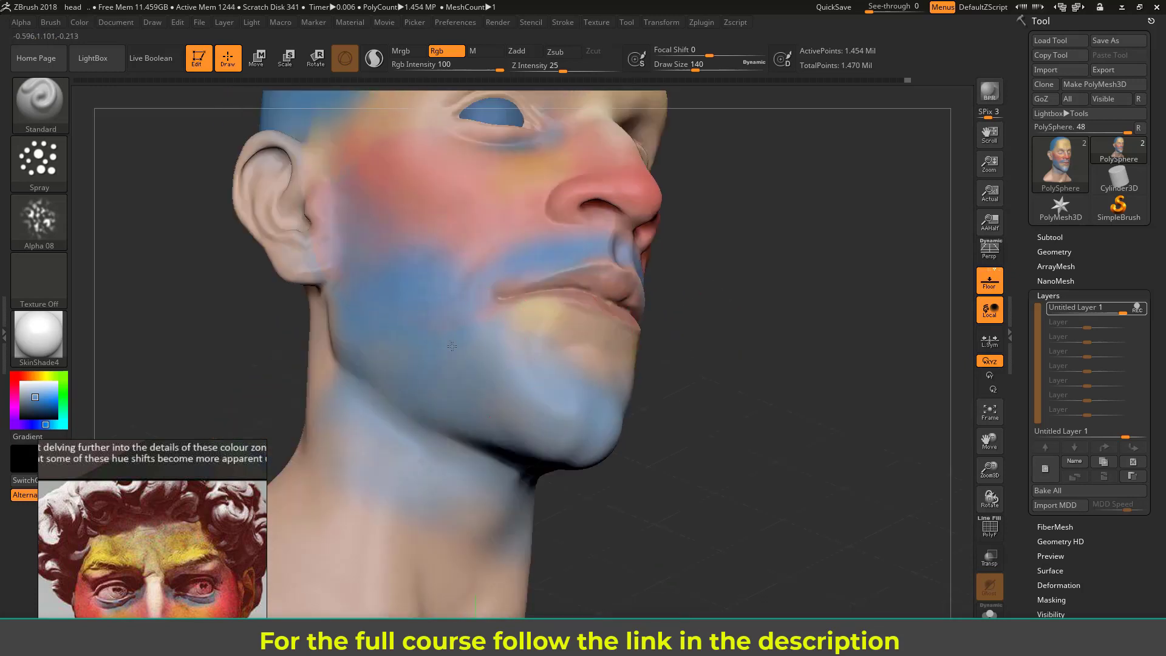
mouse_move(688, 381)
mouse_down()
mouse_move(708, 396)
mouse_move(723, 340)
mouse_move(656, 307)
mouse_move(679, 263)
mouse_move(680, 413)
mouse_up()
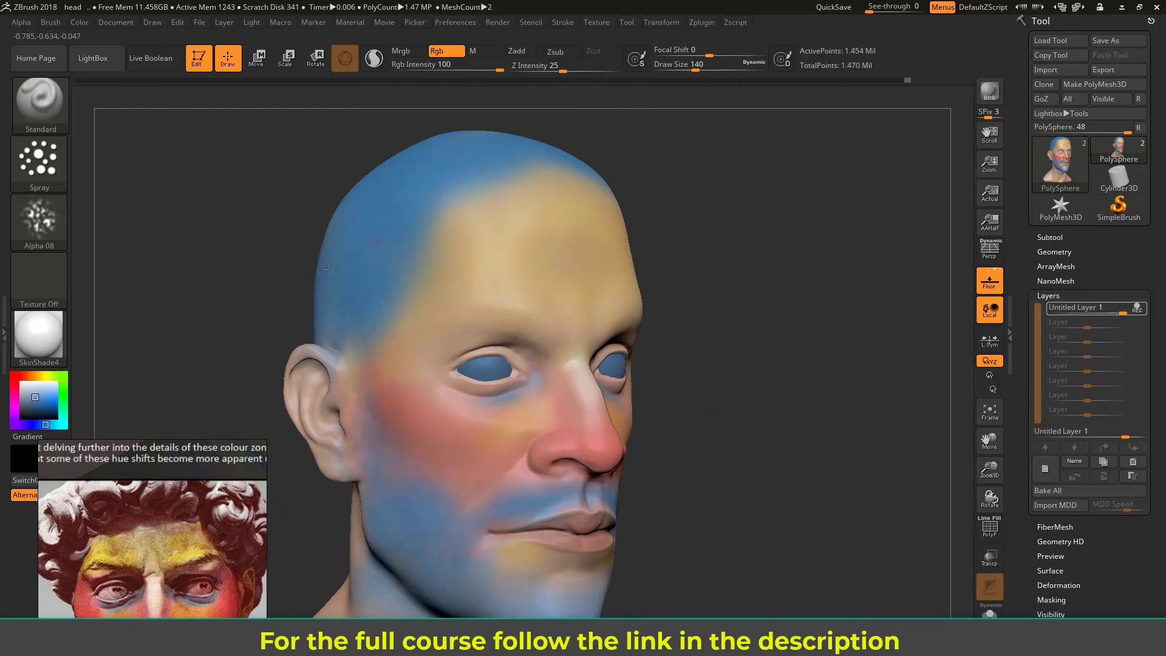
Change the paint color to a muted brownish red and spray mottled variation over the cheek at draw size 140
drag(736, 268, 704, 229)
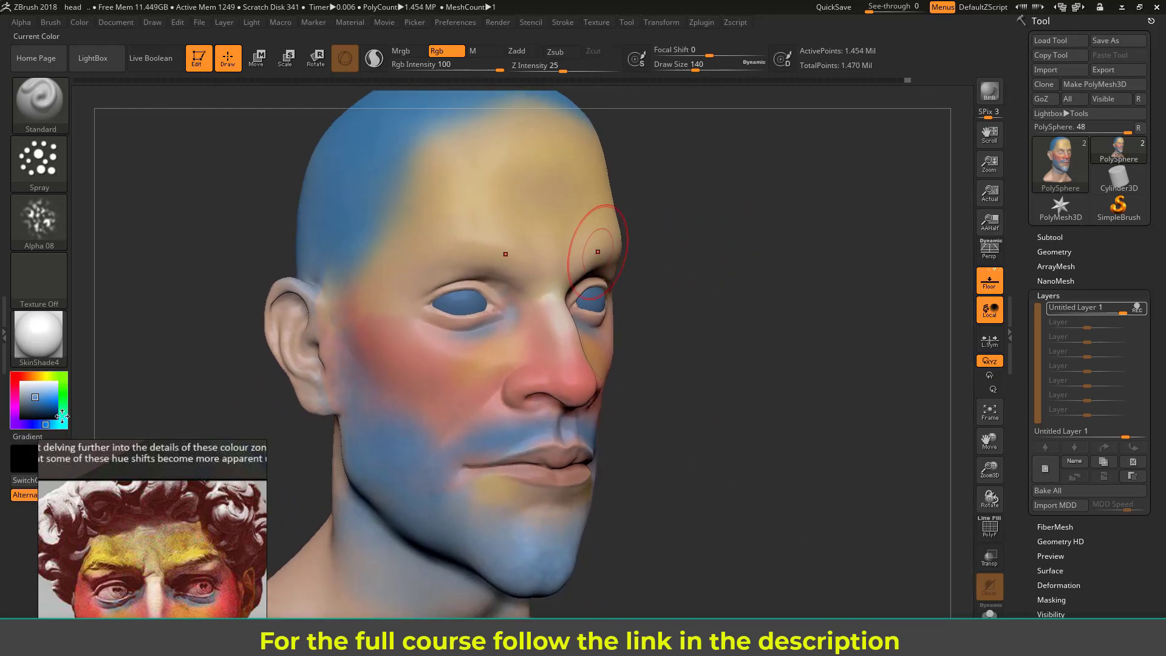
click(28, 377)
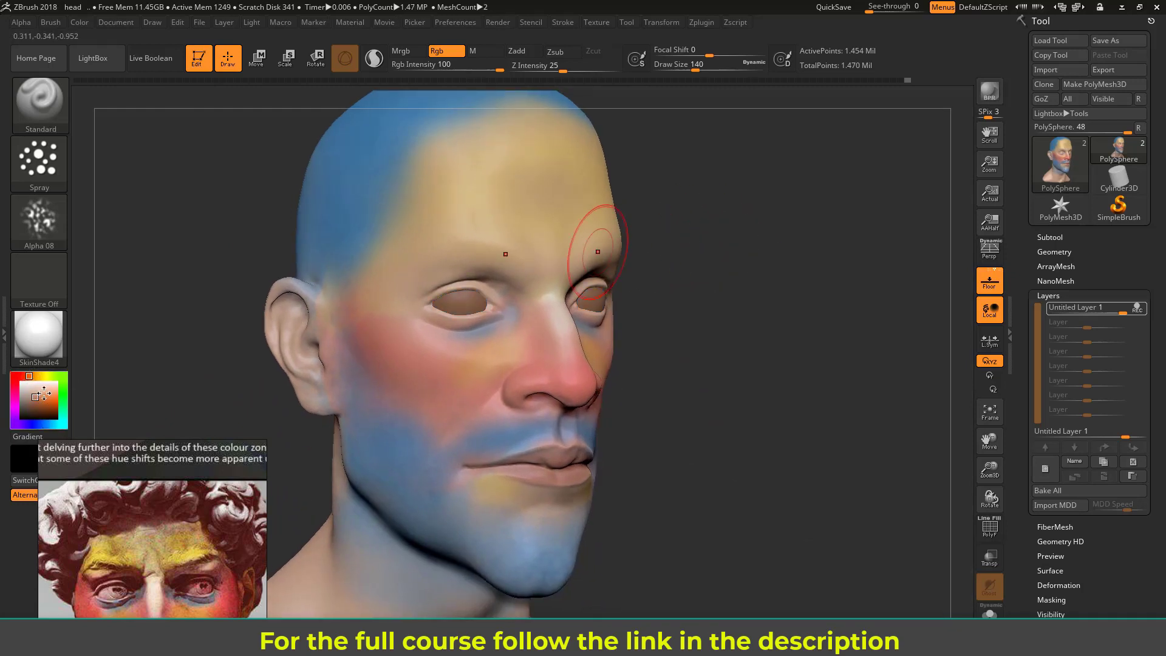
click(39, 396)
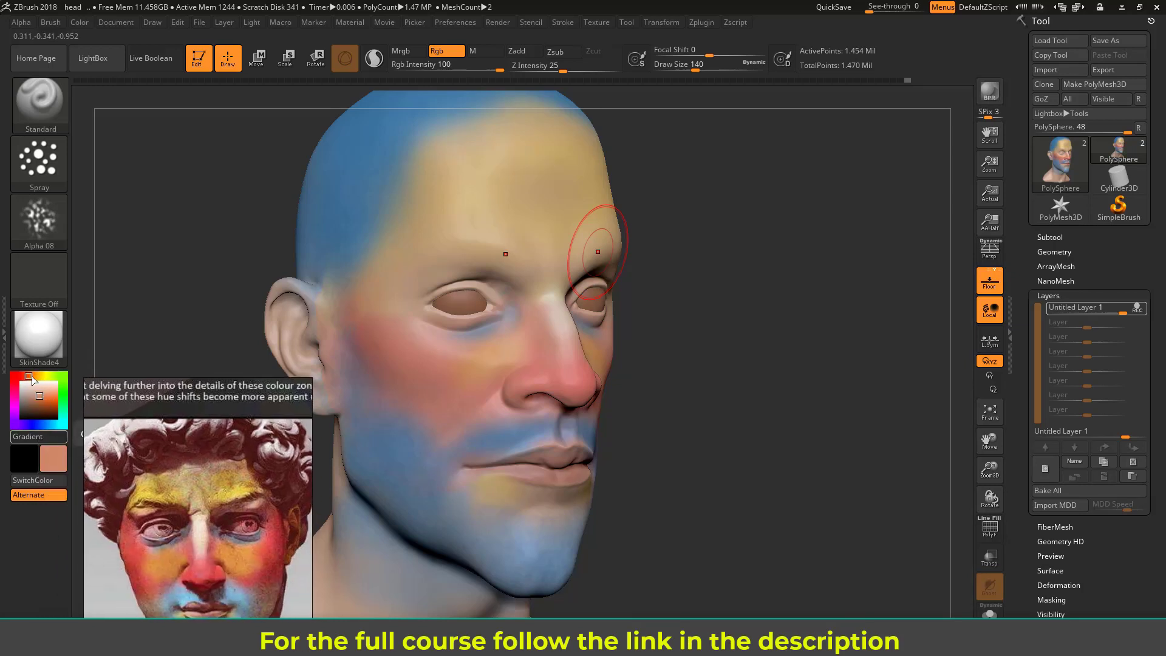
drag(32, 379, 29, 378)
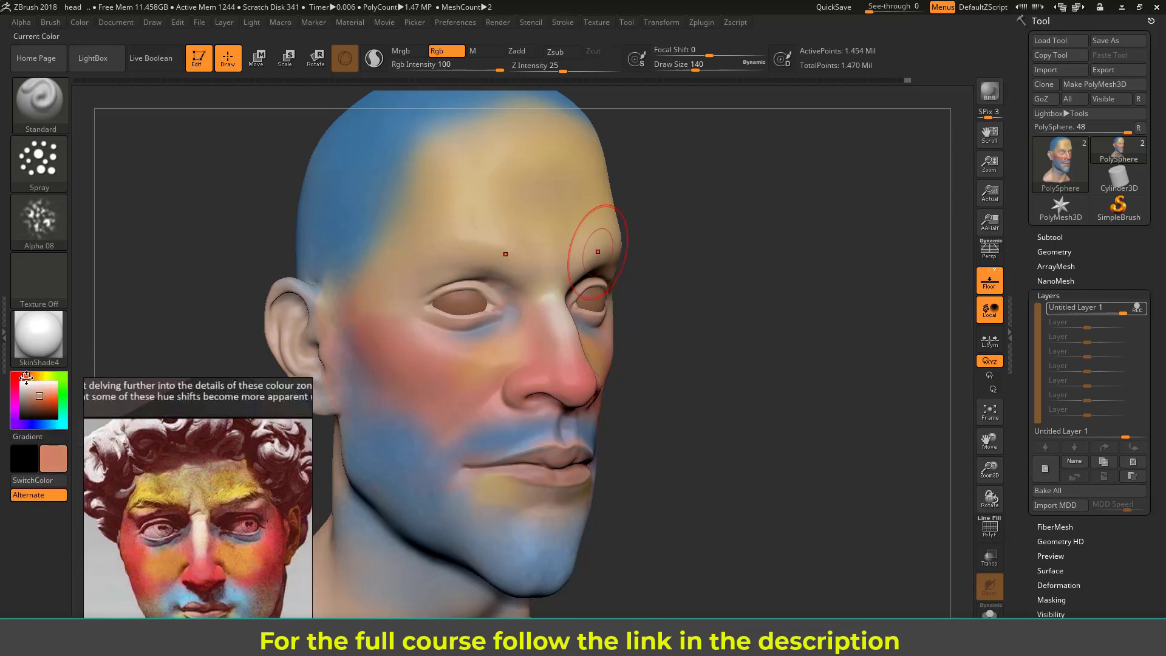
drag(672, 297, 717, 286)
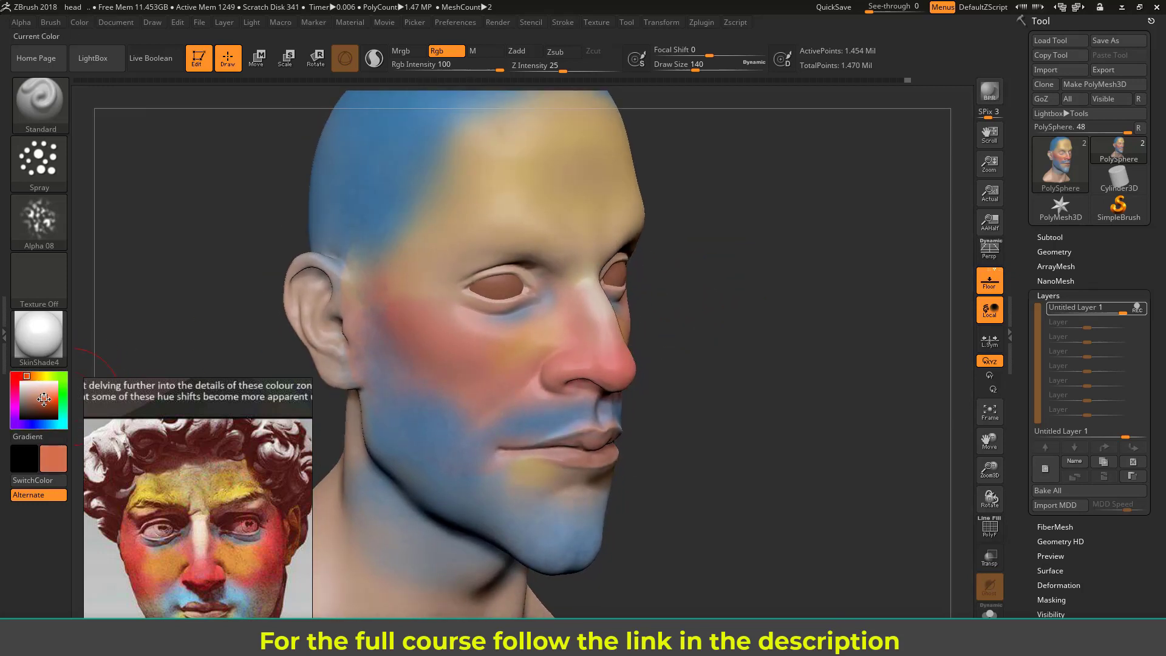
drag(43, 398, 37, 401)
drag(654, 300, 629, 303)
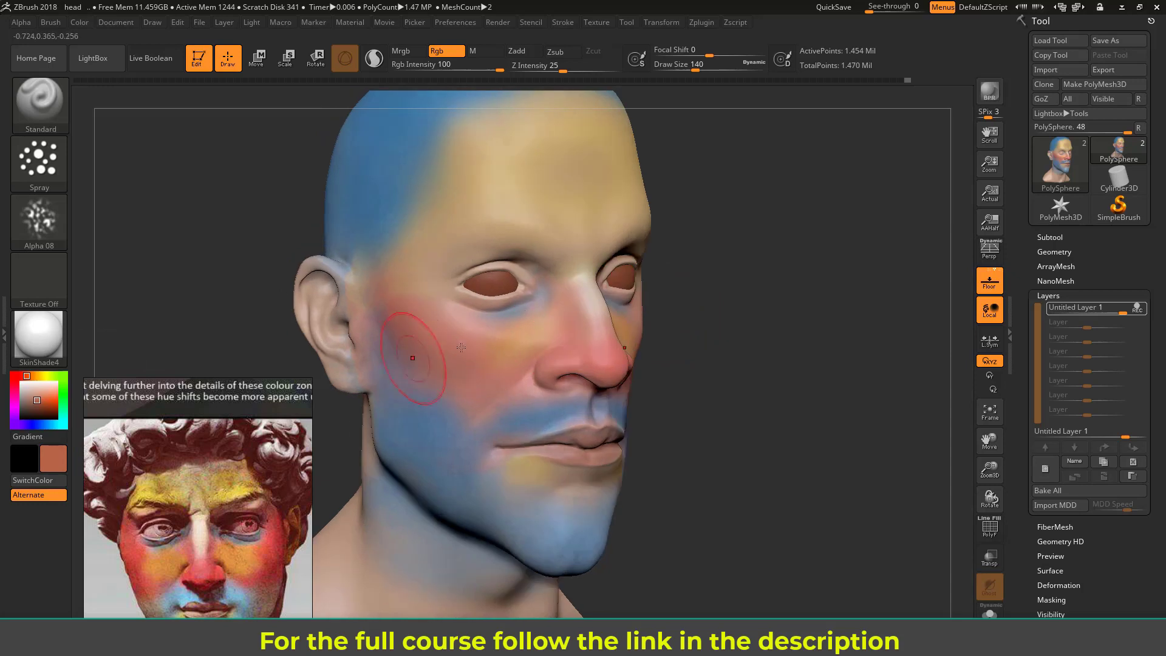
drag(464, 358, 498, 360)
key(ctrl)
key(ctrl)
drag(619, 380, 608, 346)
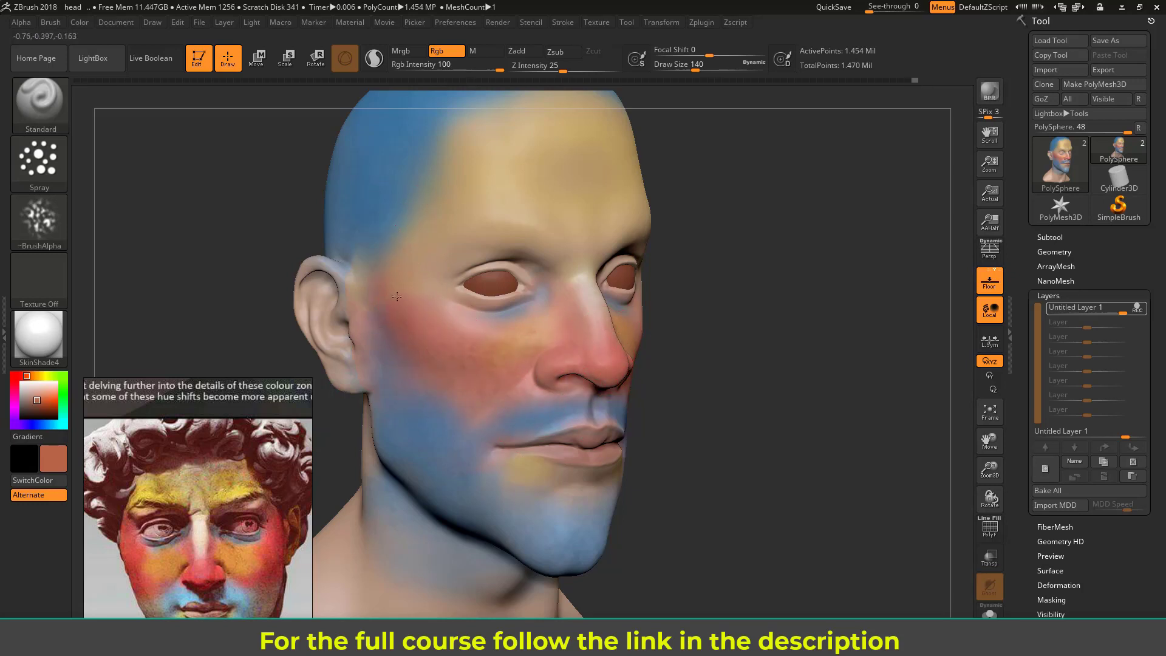
Choose a muted yellow ochre and spray mottled variation over the brow and forehead at draw size 177
drag(413, 291, 419, 274)
key(s)
drag(484, 172, 490, 172)
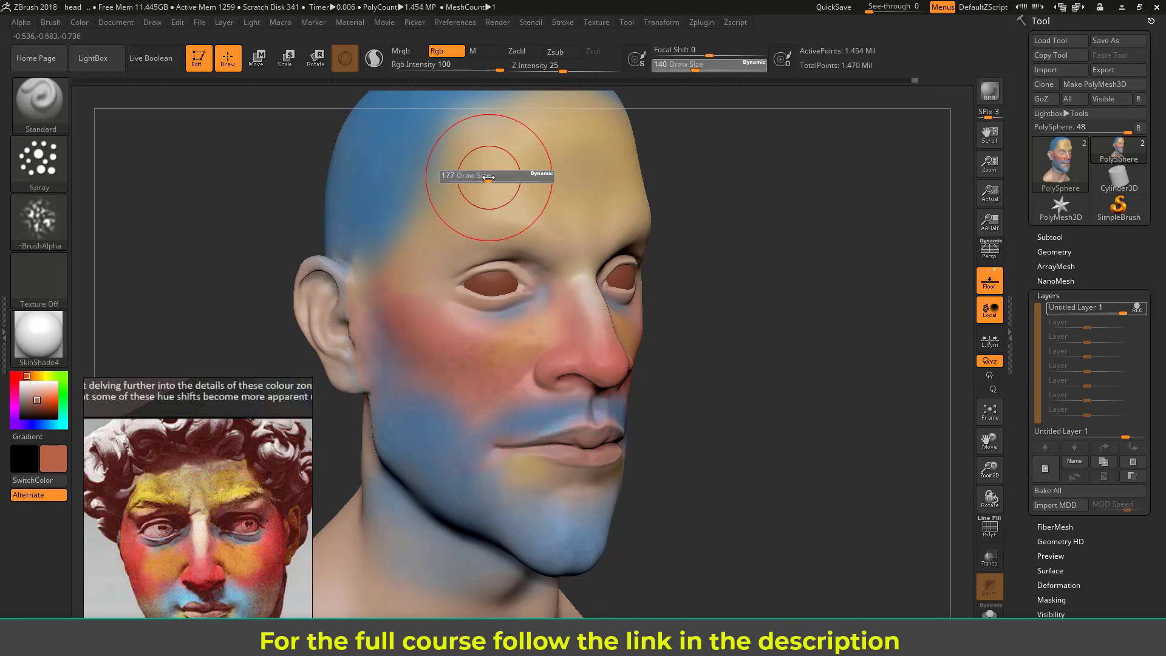
drag(318, 226, 268, 229)
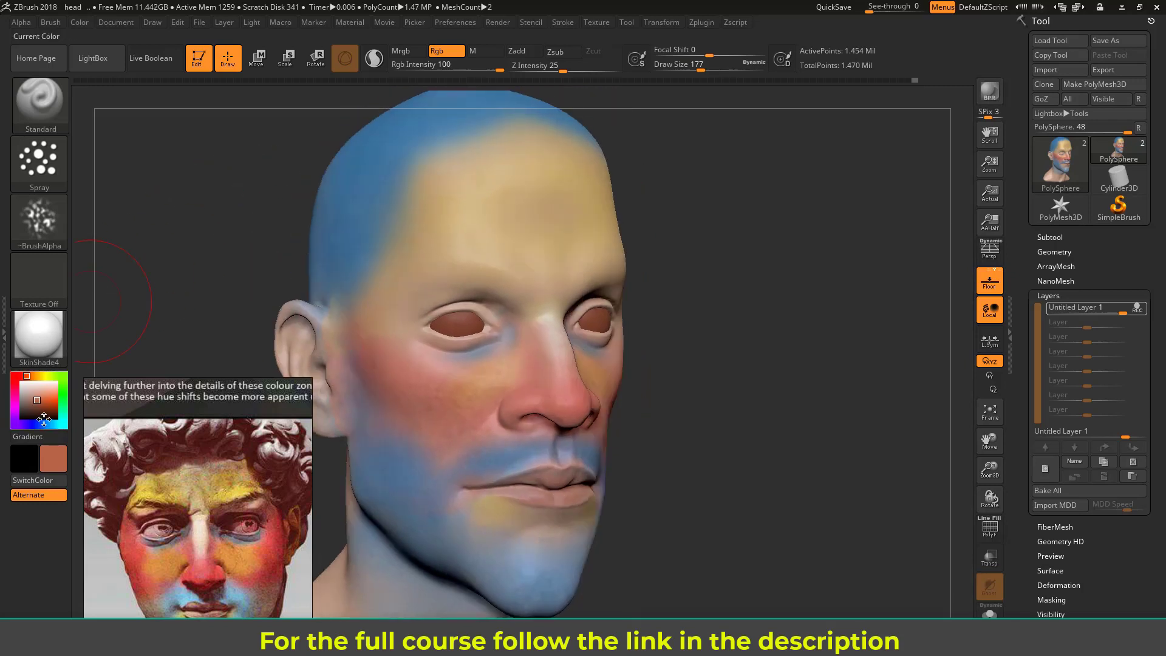
click(36, 377)
click(33, 397)
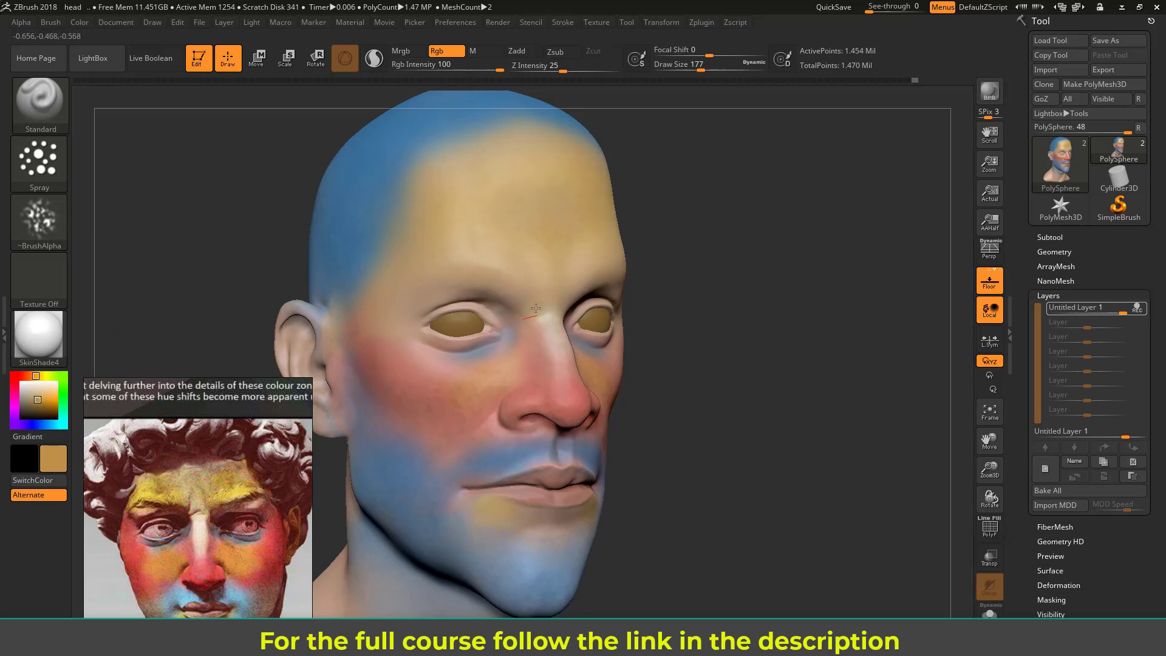
drag(536, 308, 456, 288)
Lower the paint layer's intensity to about 0.32 to blend the color zones into the skin tone
mouse_move(721, 279)
mouse_down()
mouse_move(716, 234)
mouse_move(712, 273)
mouse_up()
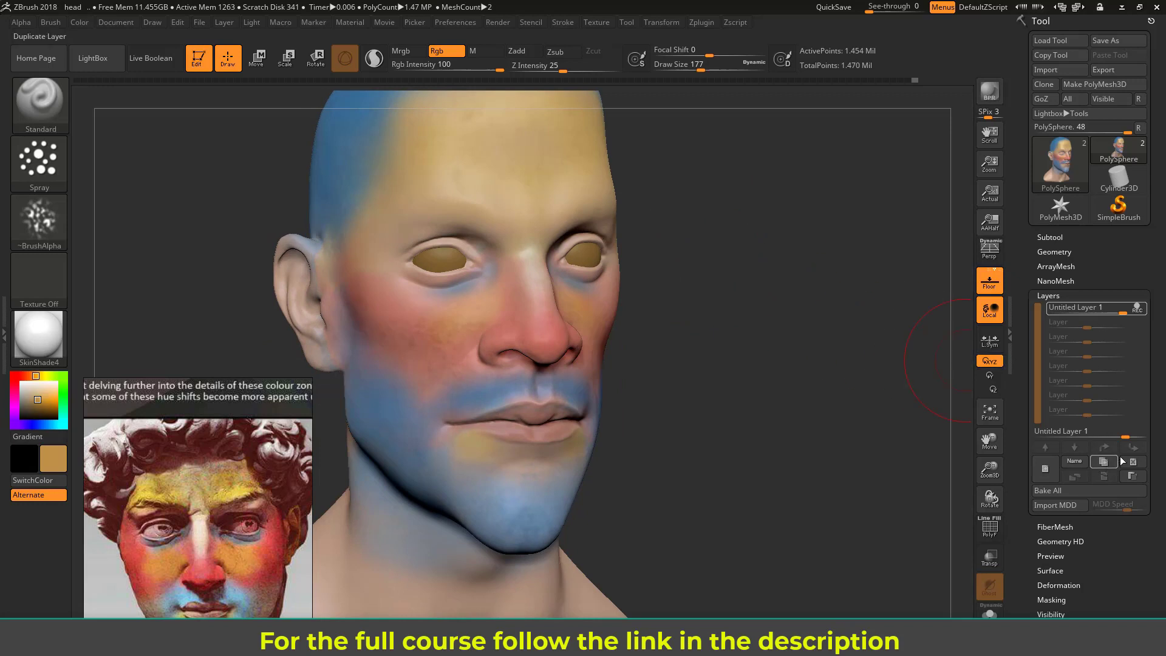
mouse_move(1125, 437)
mouse_down()
mouse_move(1102, 437)
mouse_move(1120, 438)
mouse_up()
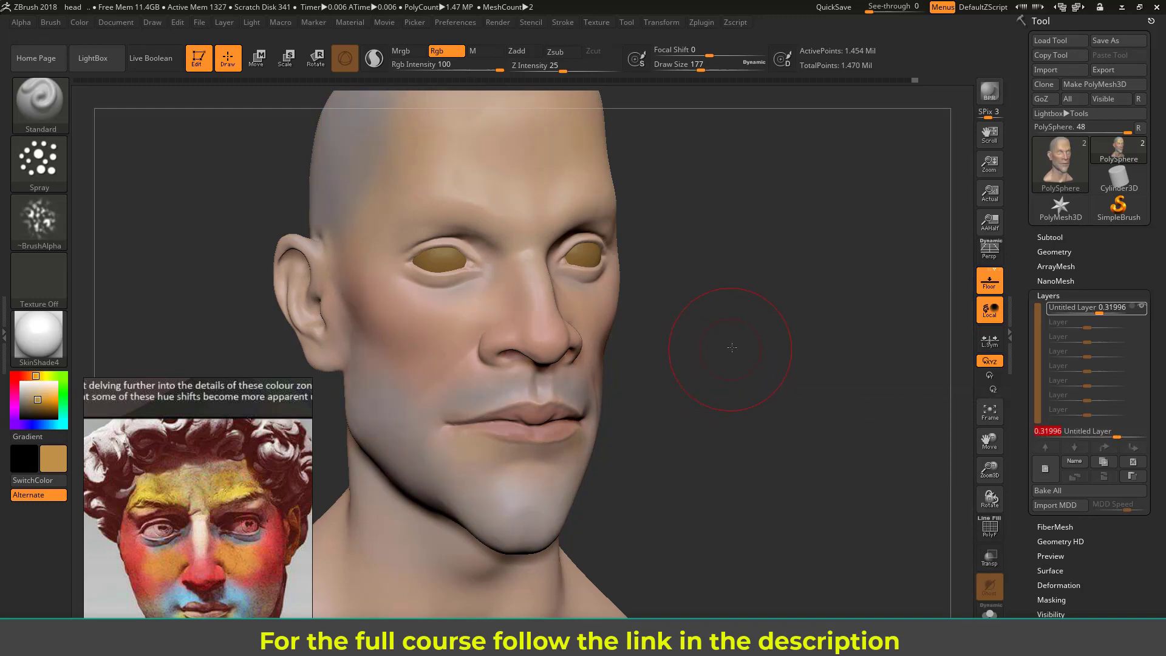
Examine the softened color zones on the jaw, mouth, cheeks, nose and ear from several angles
mouse_move(737, 346)
shift+mouse_down()
mouse_move(703, 333)
mouse_move(684, 292)
mouse_move(695, 315)
mouse_move(721, 310)
mouse_move(669, 315)
mouse_move(744, 312)
mouse_move(704, 329)
mouse_move(643, 315)
mouse_move(698, 391)
mouse_move(744, 354)
mouse_move(727, 253)
mouse_move(776, 297)
mouse_move(809, 286)
mouse_move(786, 281)
mouse_move(784, 298)
mouse_move(668, 357)
shift+mouse_up()
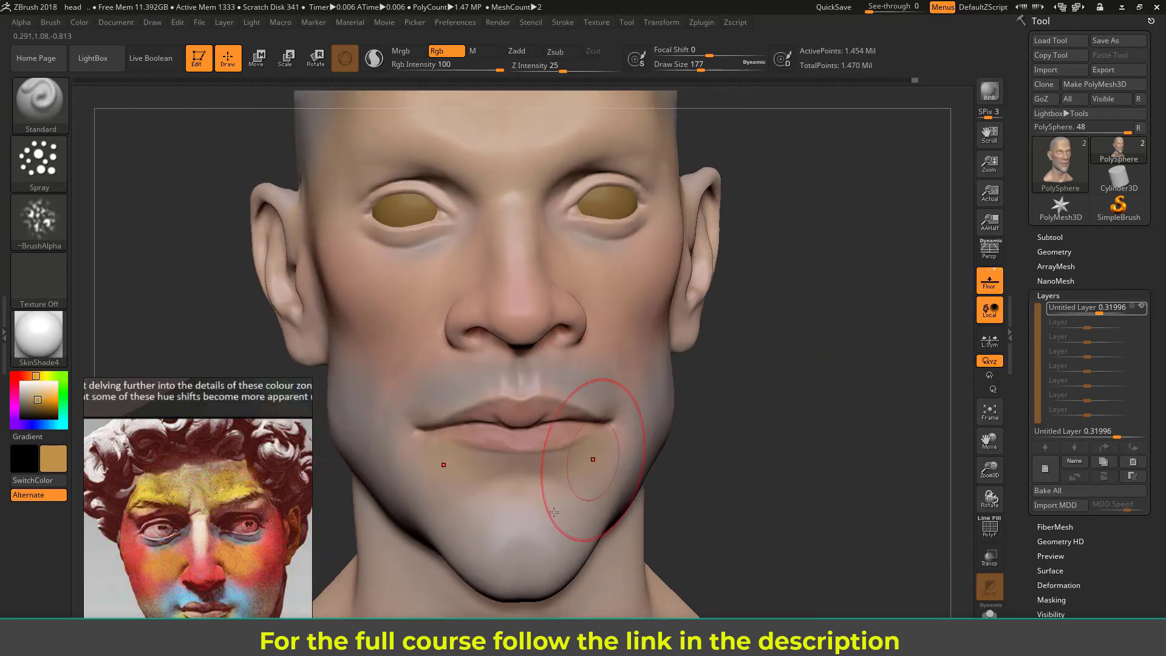
drag(827, 356, 724, 373)
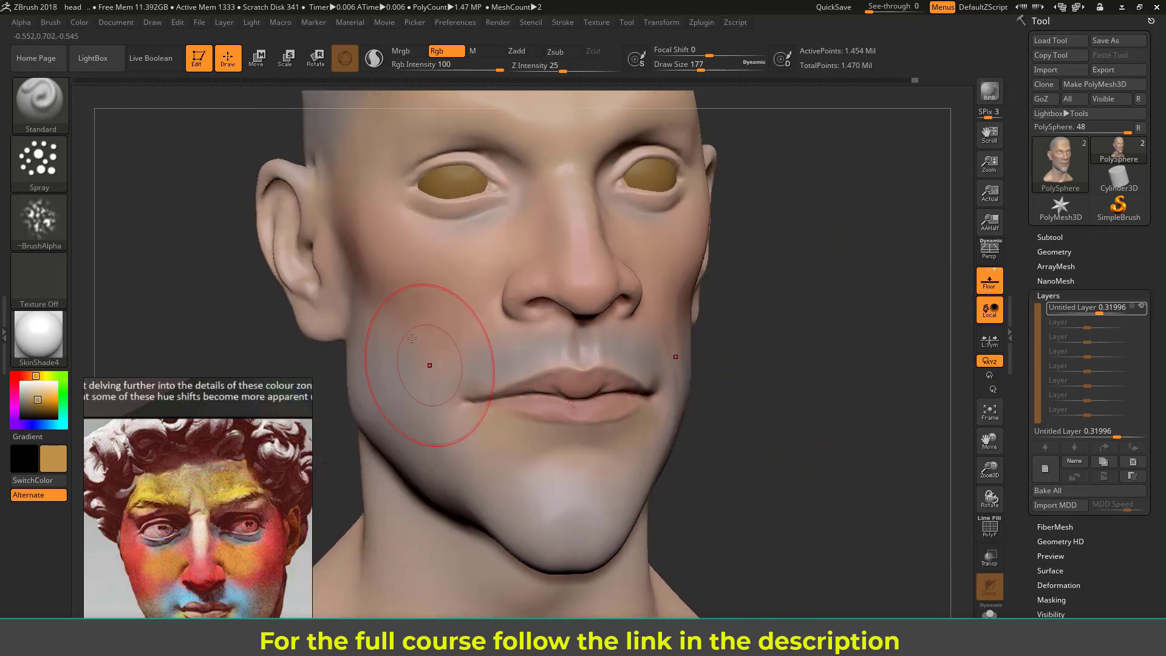
drag(412, 337, 426, 404)
mouse_move(807, 362)
mouse_down()
mouse_move(800, 341)
mouse_move(799, 401)
mouse_up()
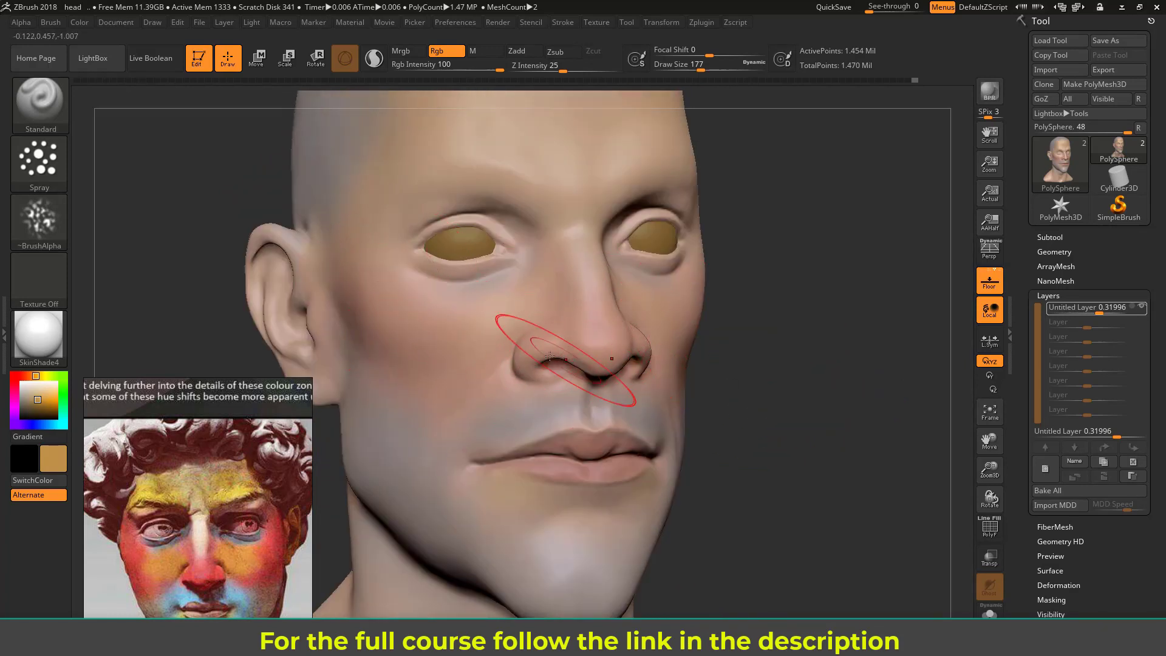
drag(777, 347, 729, 331)
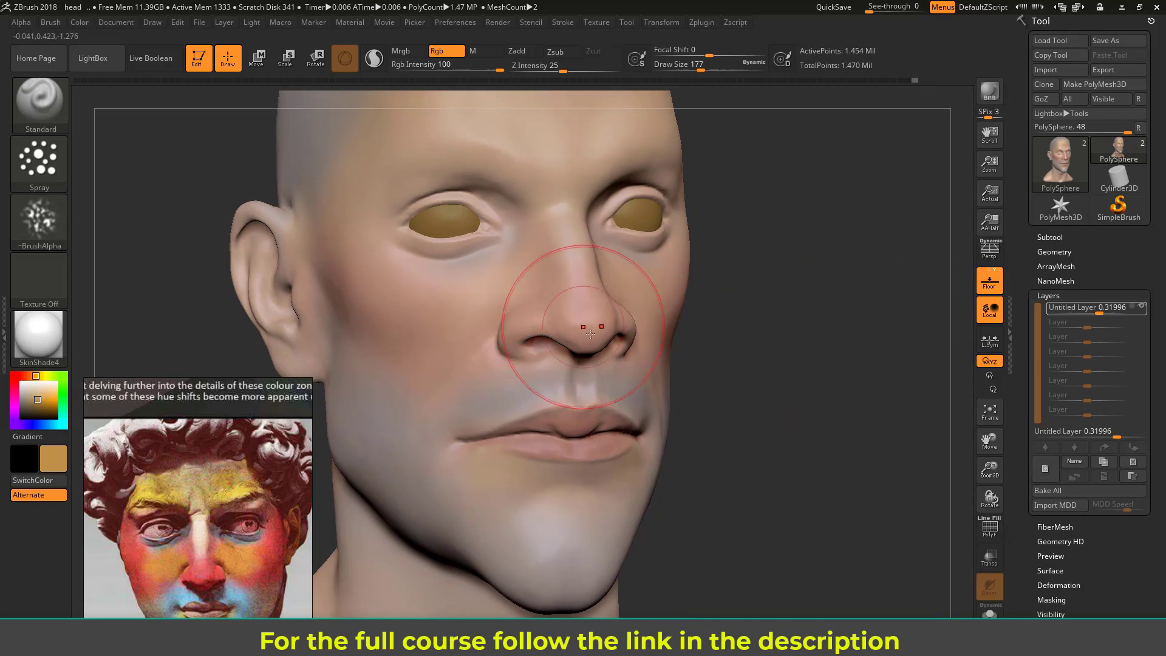
drag(778, 335, 758, 346)
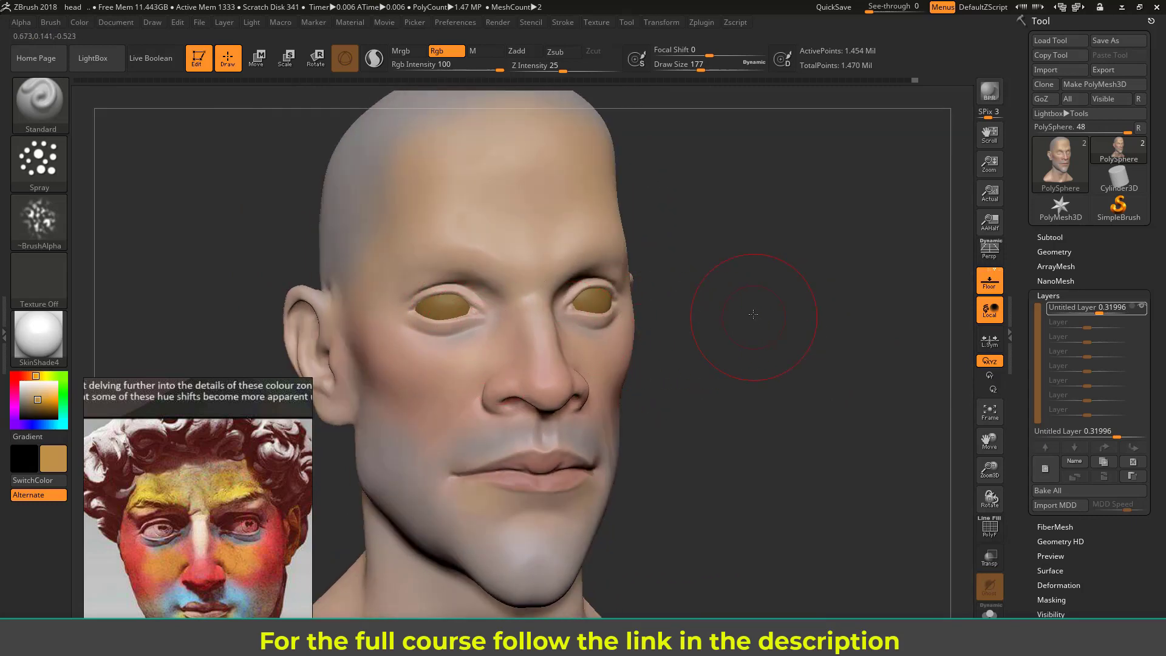
drag(741, 307, 705, 325)
mouse_move(833, 321)
alt+mouse_down()
mouse_move(721, 326)
mouse_move(775, 343)
mouse_move(803, 337)
mouse_move(766, 308)
mouse_move(786, 314)
mouse_move(632, 301)
alt+mouse_up()
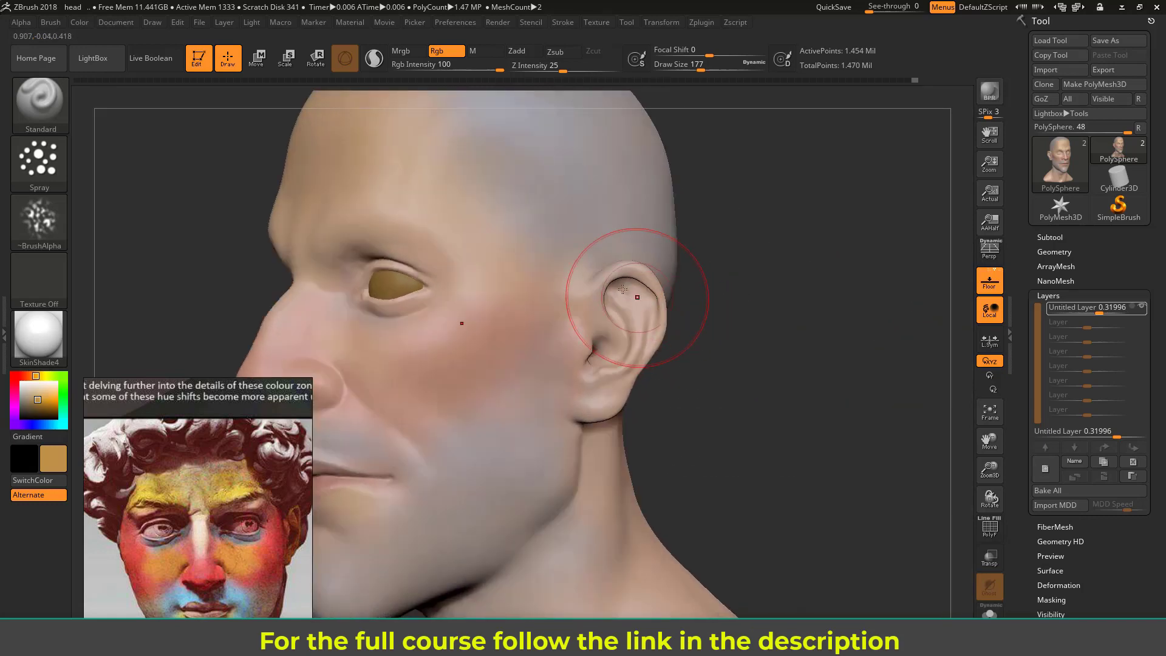
drag(723, 277, 726, 258)
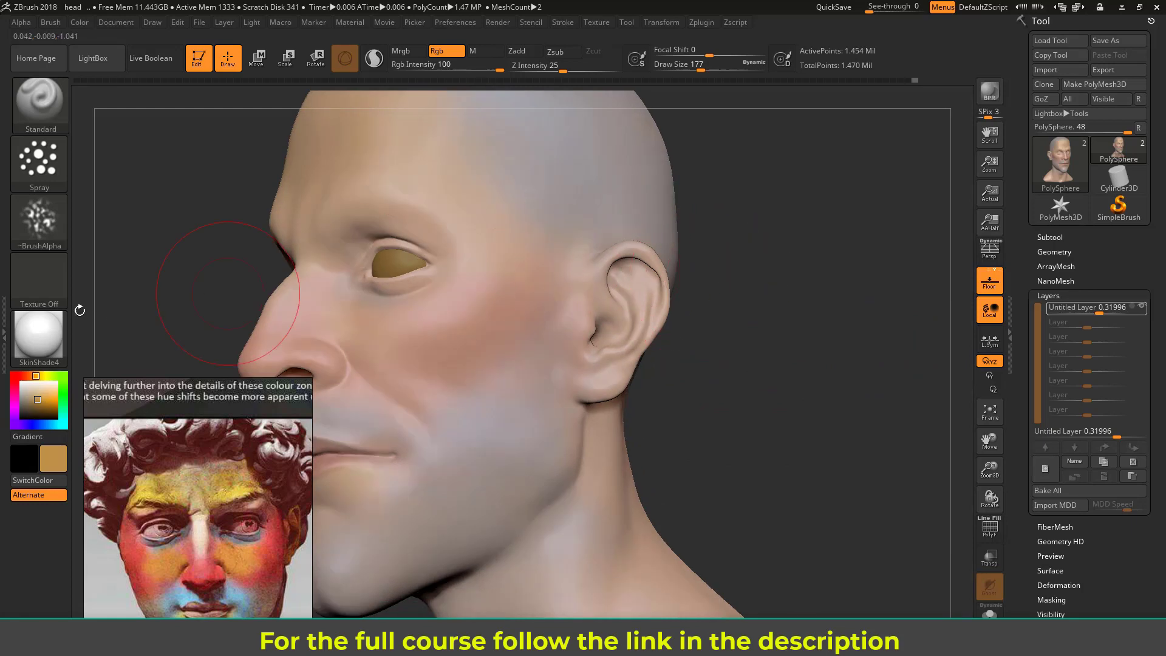
Turn the brush alpha off and set the stroke type to FreeHand
click(45, 224)
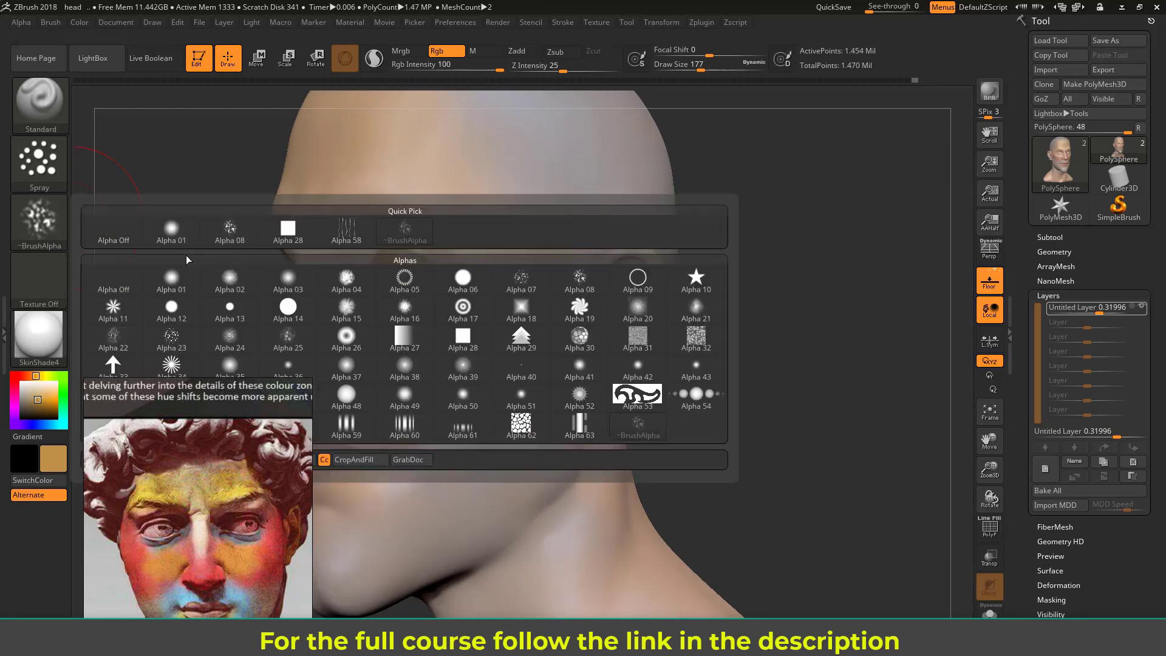
click(111, 235)
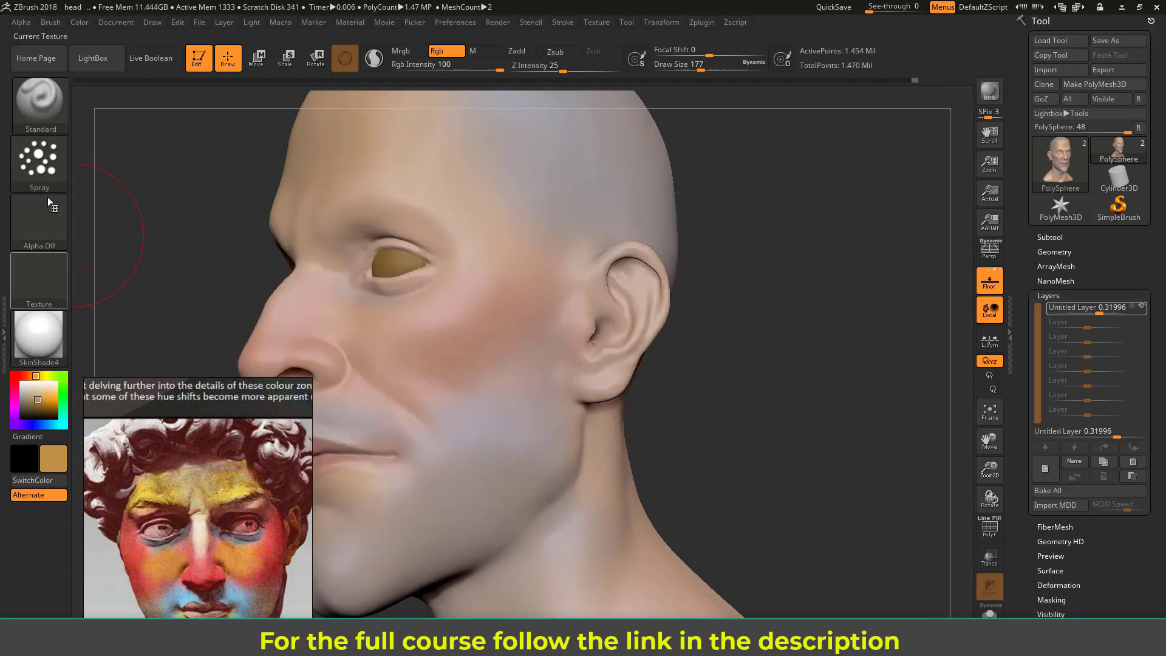
click(57, 181)
click(116, 176)
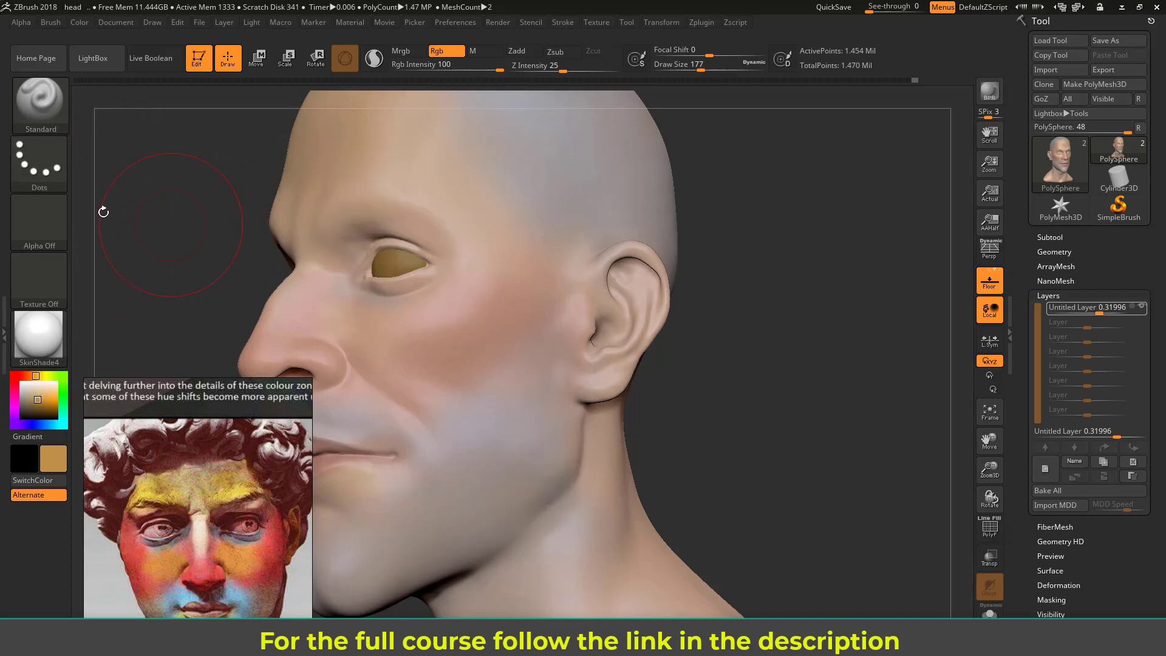
click(38, 163)
click(234, 173)
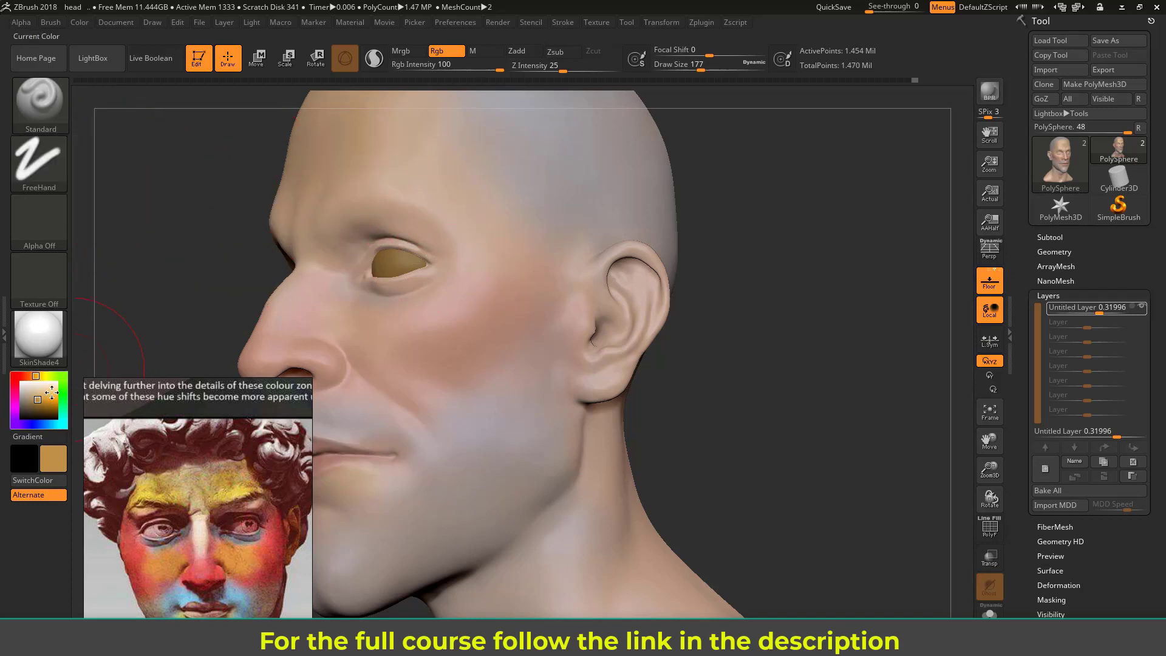
Choose a muted red, resume recording on the paint layer and paint the ear at draw size 65
drag(30, 377, 39, 377)
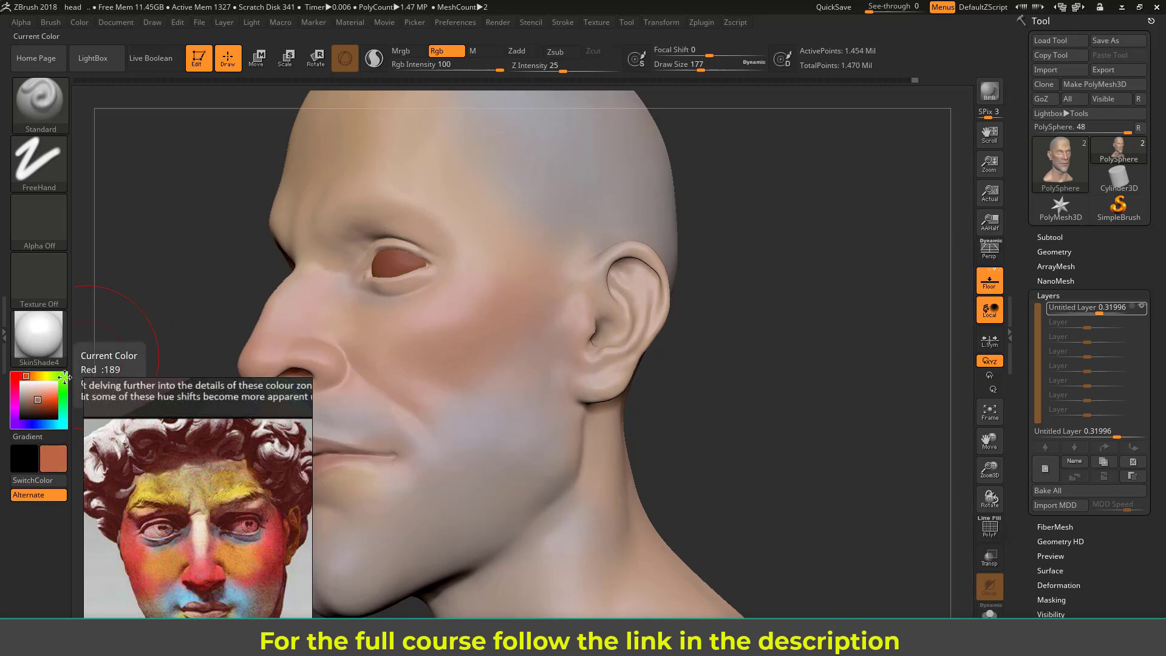
drag(747, 258, 766, 204)
key(s)
drag(640, 225, 613, 225)
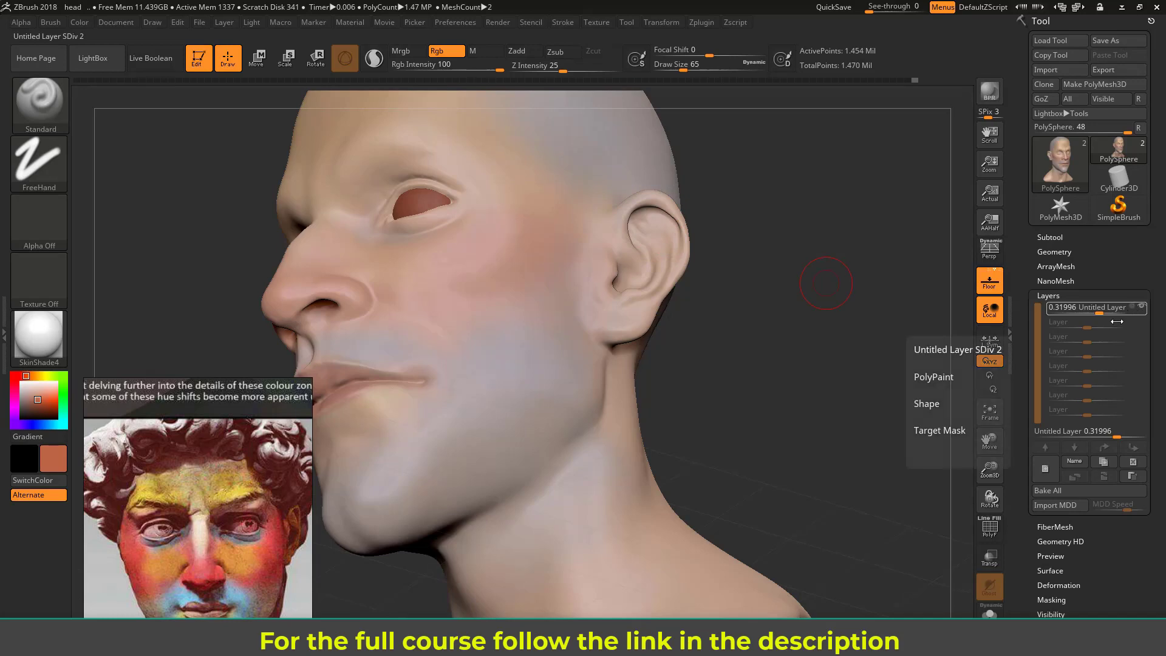
click(1138, 308)
mouse_move(665, 209)
mouse_down()
mouse_move(667, 273)
mouse_move(905, 265)
mouse_up()
right_drag(654, 235, 485, 170)
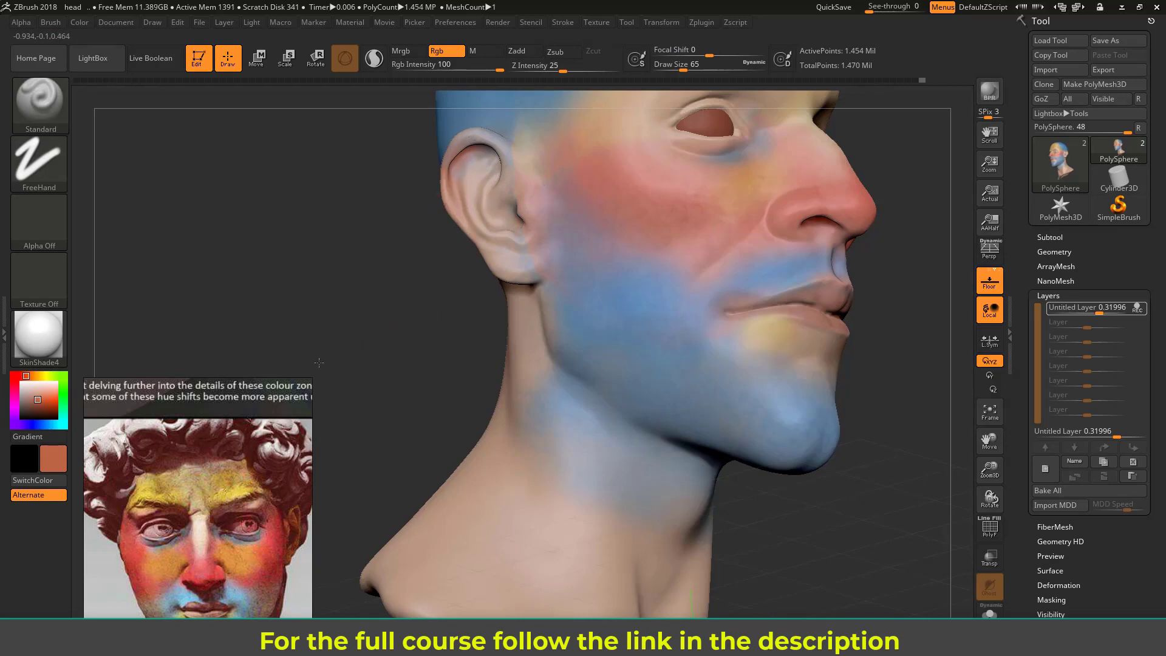
alt+drag(319, 362, 200, 313)
shift+drag(856, 273, 872, 266)
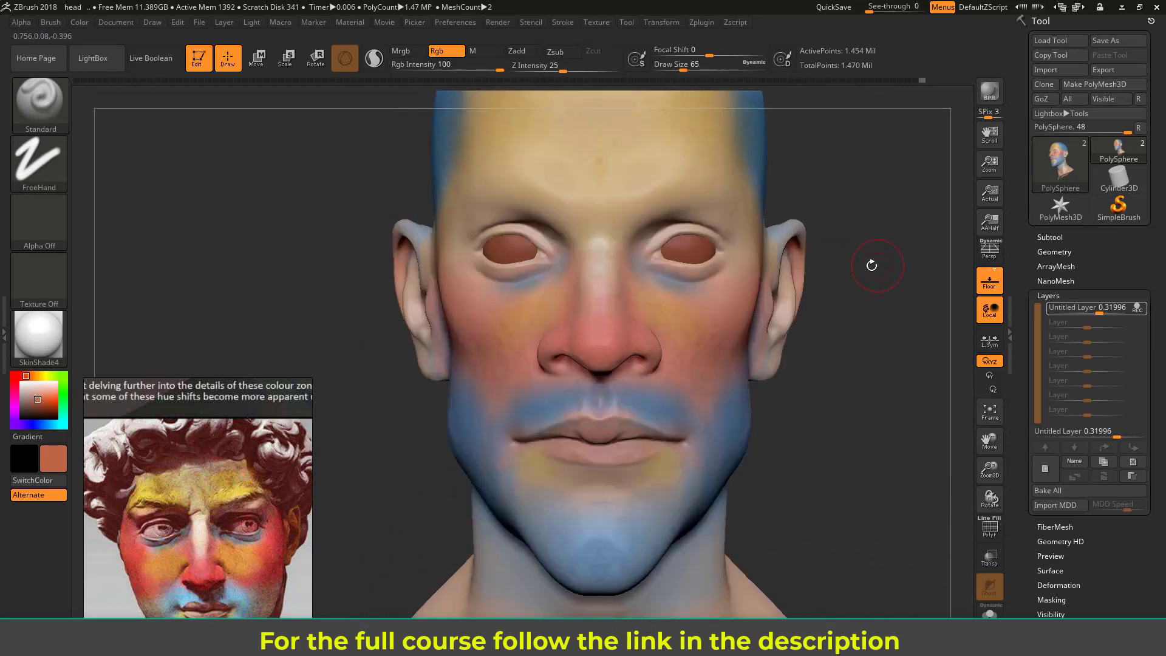
Paint more muted red over the nose at draw size 87
drag(801, 261, 884, 265)
key(s)
drag(654, 321, 659, 321)
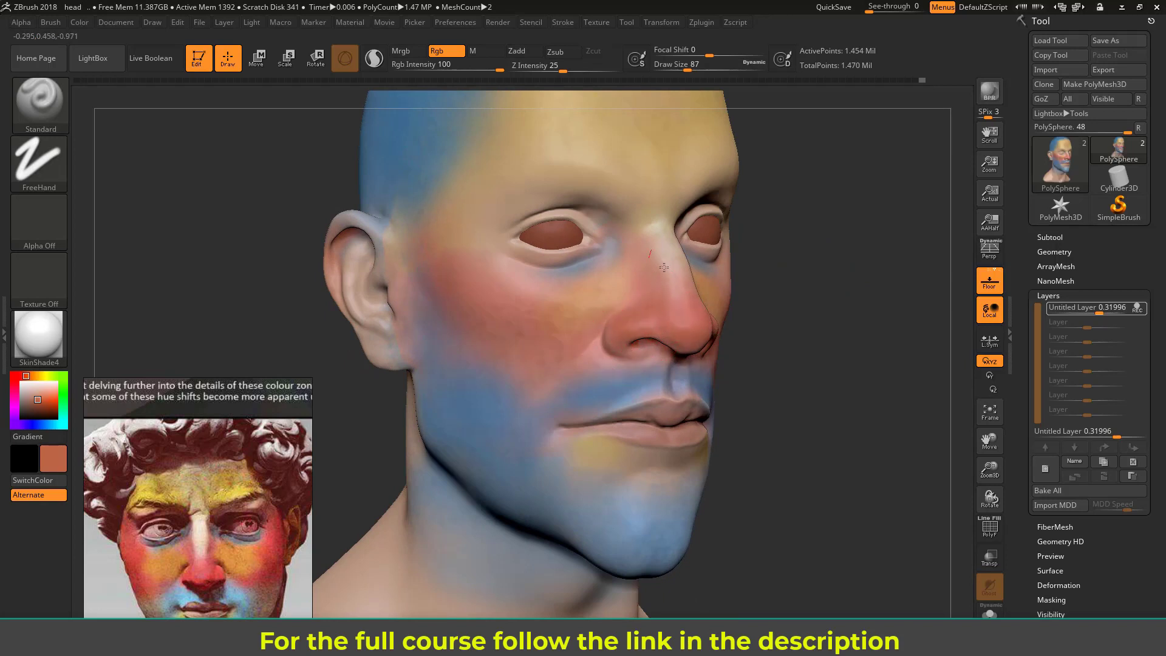
drag(798, 286, 861, 304)
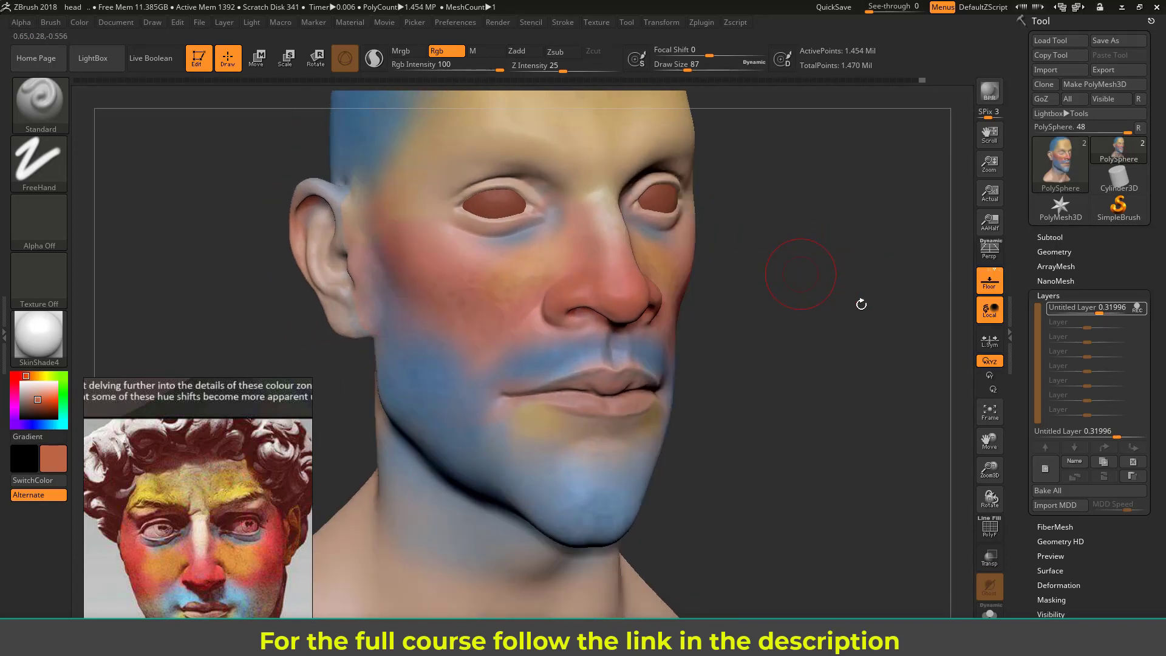
Stop recording on the paint layer so its colors blend at about 0.32 intensity, and review the face
mouse_move(1121, 437)
mouse_down()
mouse_move(1105, 436)
mouse_move(1114, 436)
mouse_up()
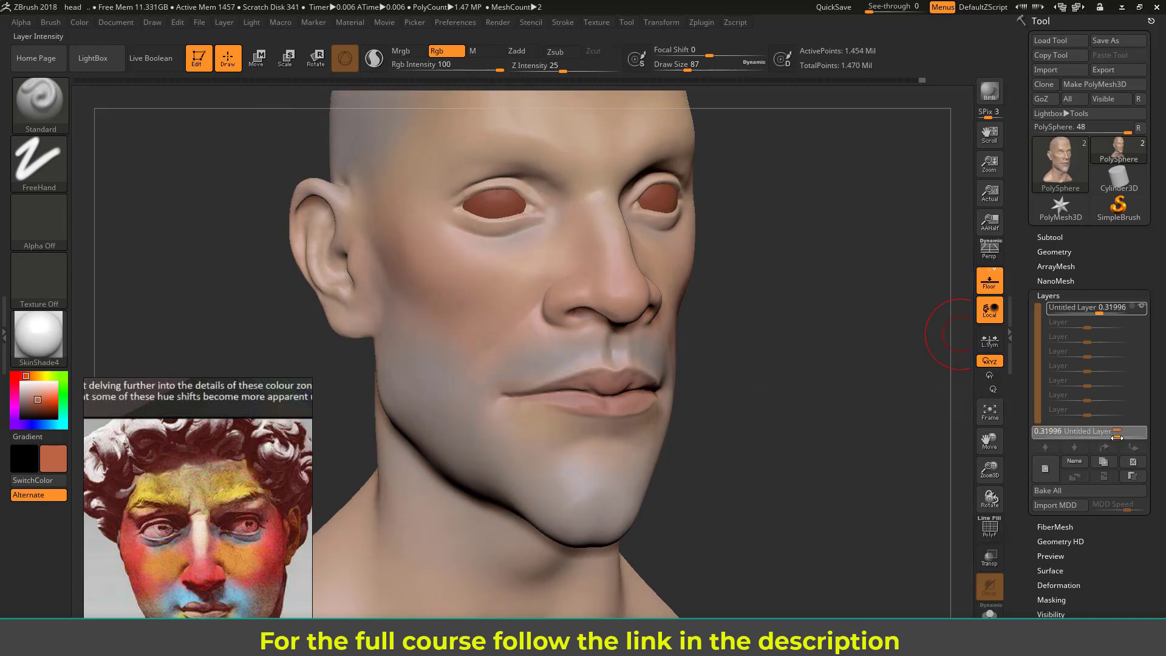
alt+drag(766, 420, 654, 347)
drag(850, 334, 704, 441)
drag(770, 376, 786, 341)
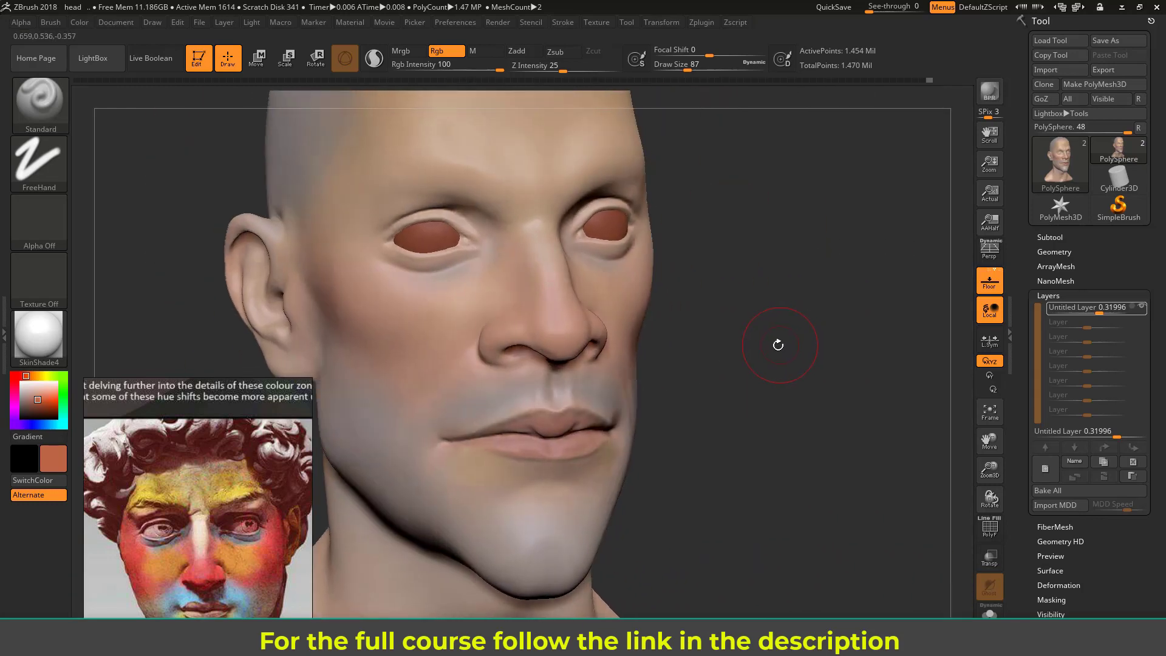